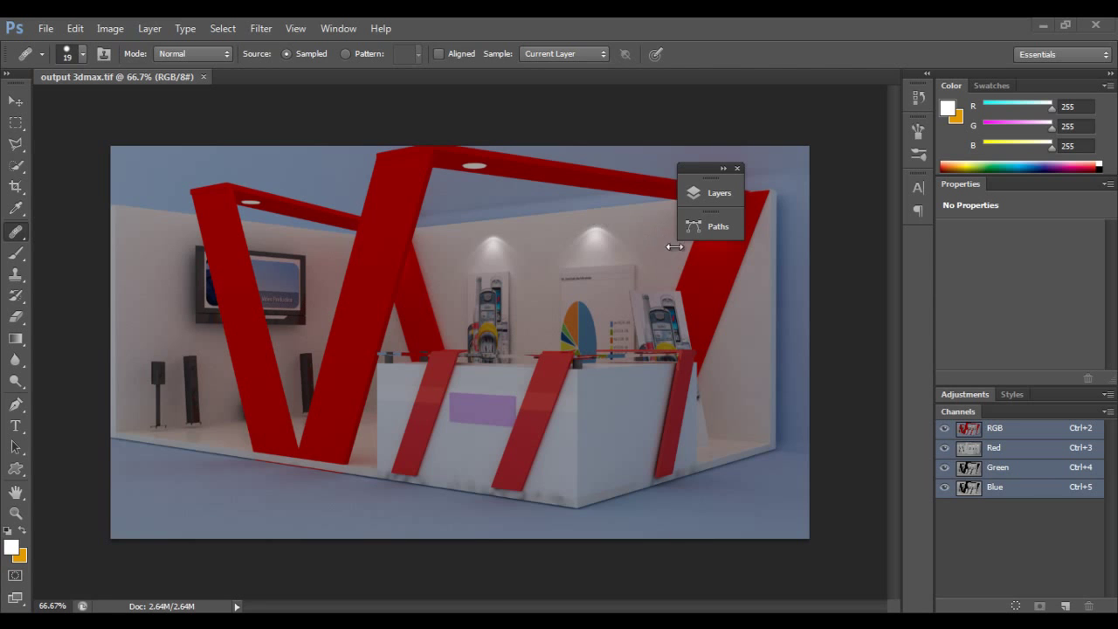
Step: Open Levels, lower the white point and raise the black point, comparing the preview before and after
{"action": "left_click_drag", "start_coordinate": [698, 168], "coordinate": [874, 193]}
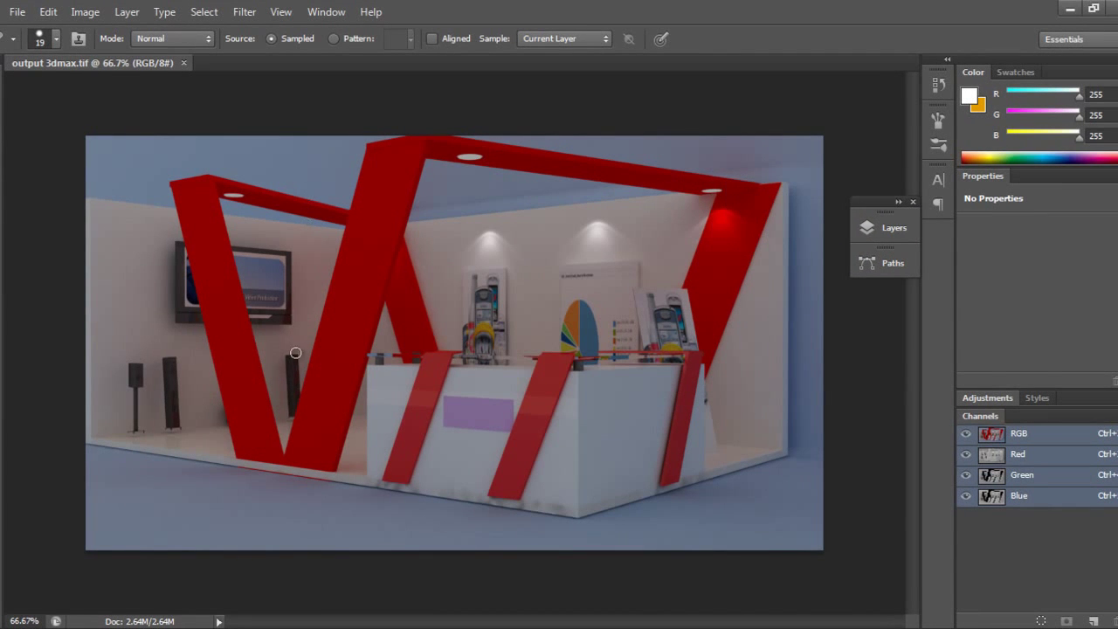
{"action": "left_click", "coordinate": [85, 13]}
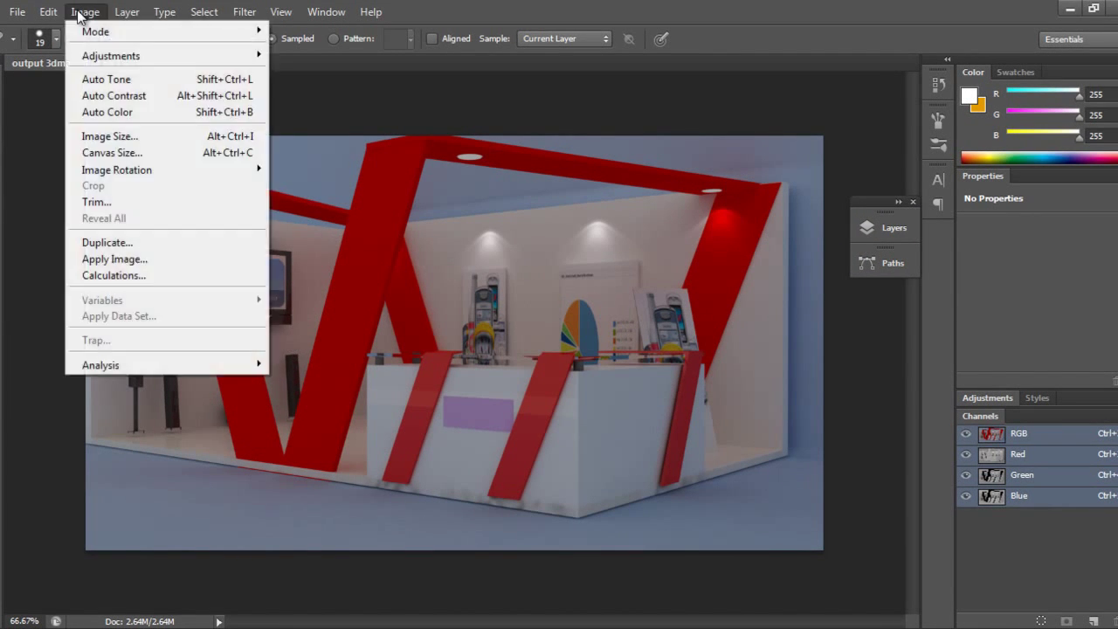
{"action": "mouse_move", "coordinate": [110, 55]}
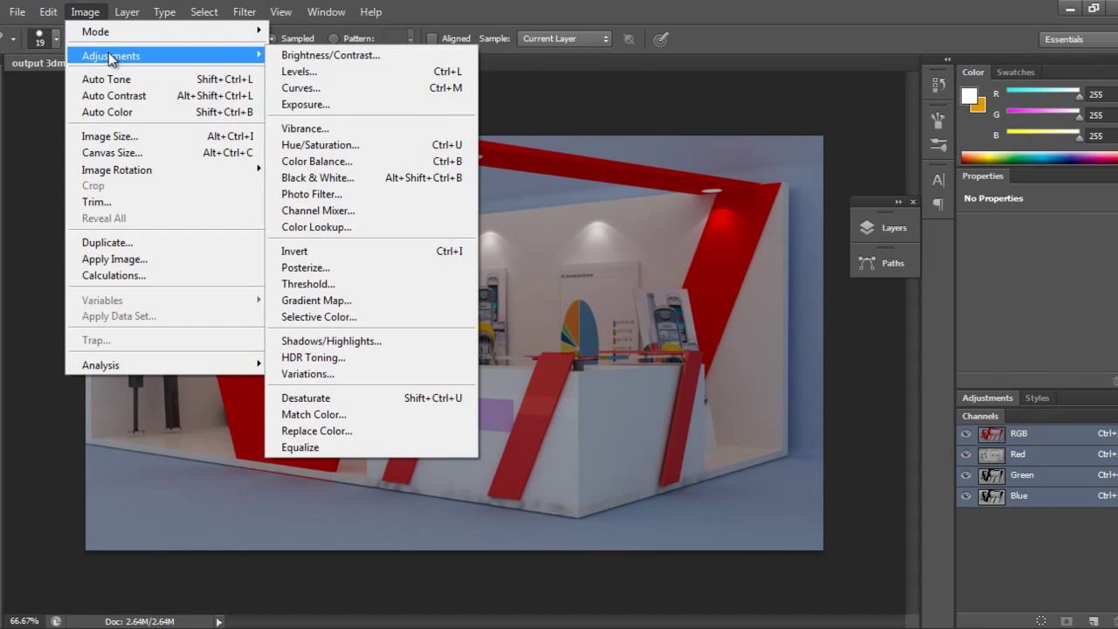
{"action": "left_click", "coordinate": [405, 77]}
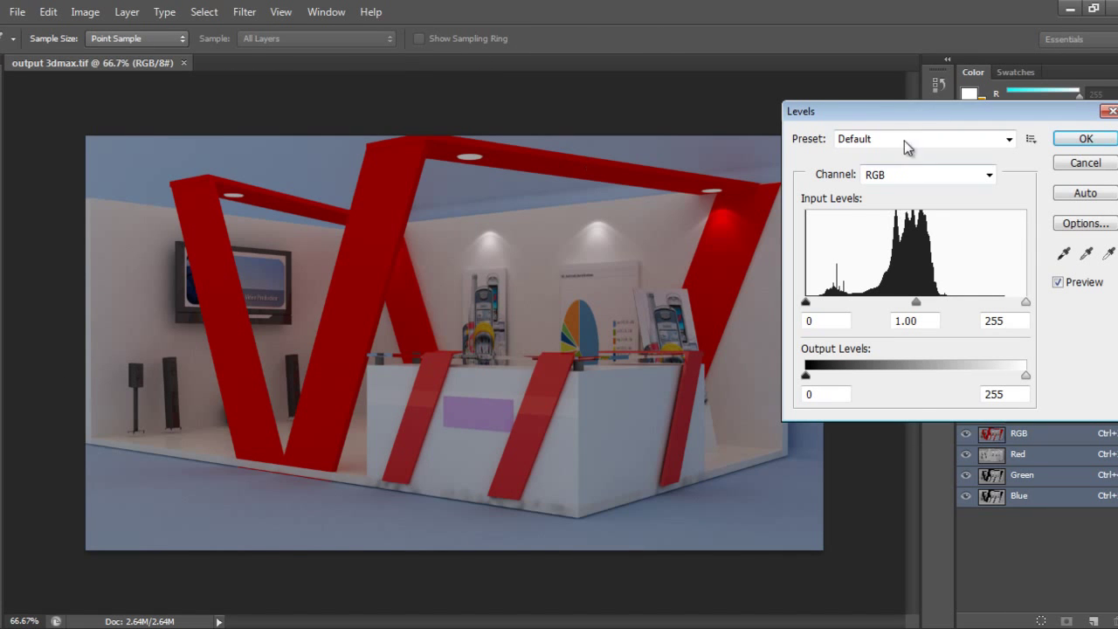
{"action": "left_click_drag", "start_coordinate": [888, 111], "coordinate": [872, 83]}
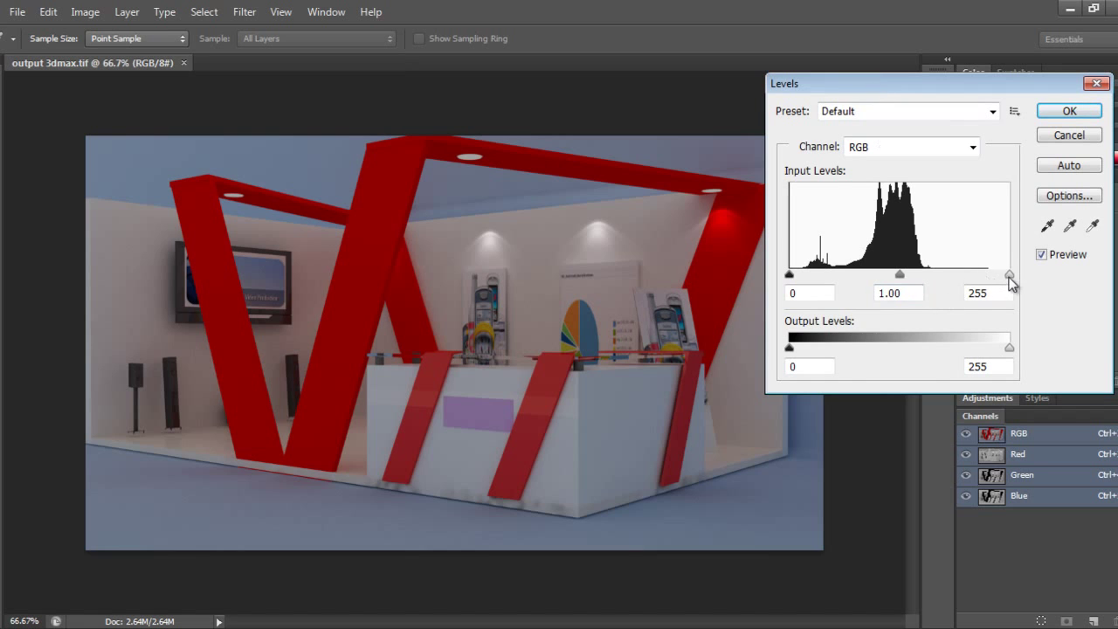
{"action": "left_click_drag", "start_coordinate": [1009, 277], "coordinate": [979, 279]}
{"action": "left_click_drag", "start_coordinate": [789, 276], "coordinate": [799, 288]}
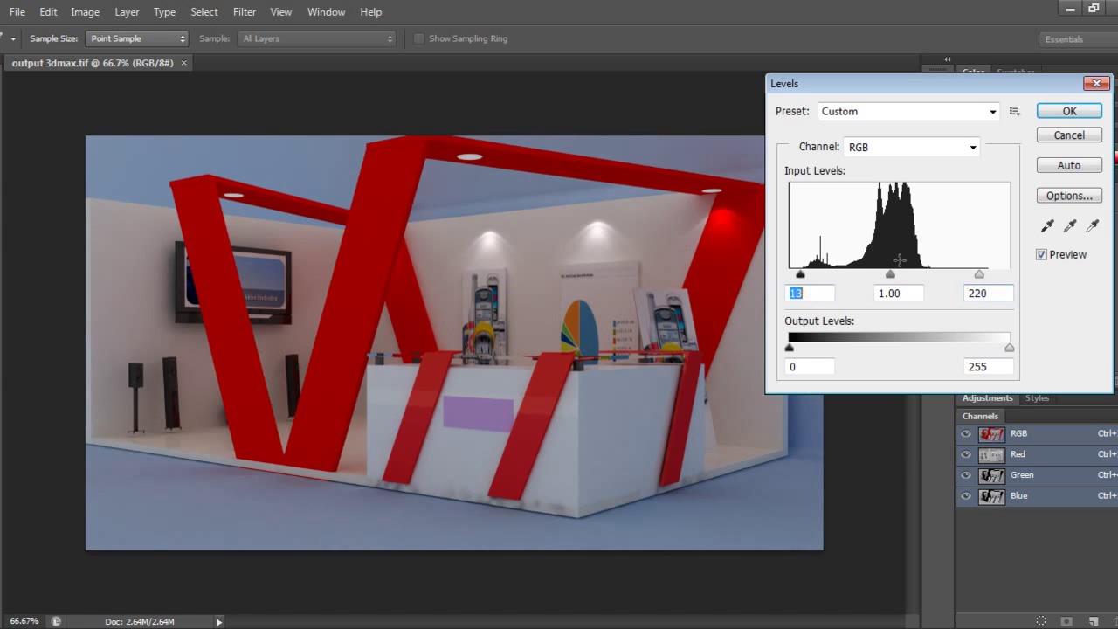
{"action": "left_click", "coordinate": [1067, 257]}
{"action": "left_click", "coordinate": [1067, 257]}
Step: Bring the white input down to 188 and apply Levels at 13 / 1.00 / 188
{"action": "left_click_drag", "start_coordinate": [979, 276], "coordinate": [962, 276]}
{"action": "left_click_drag", "start_coordinate": [974, 84], "coordinate": [962, 417]}
{"action": "left_click_drag", "start_coordinate": [962, 379], "coordinate": [990, 88]}
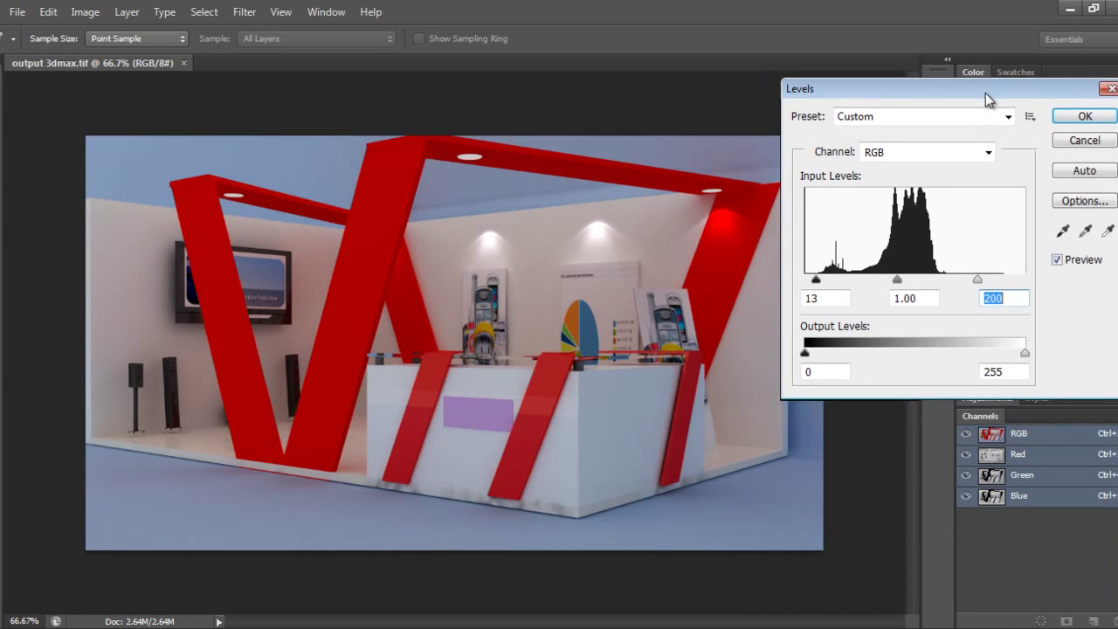
{"action": "left_click_drag", "start_coordinate": [976, 280], "coordinate": [966, 281]}
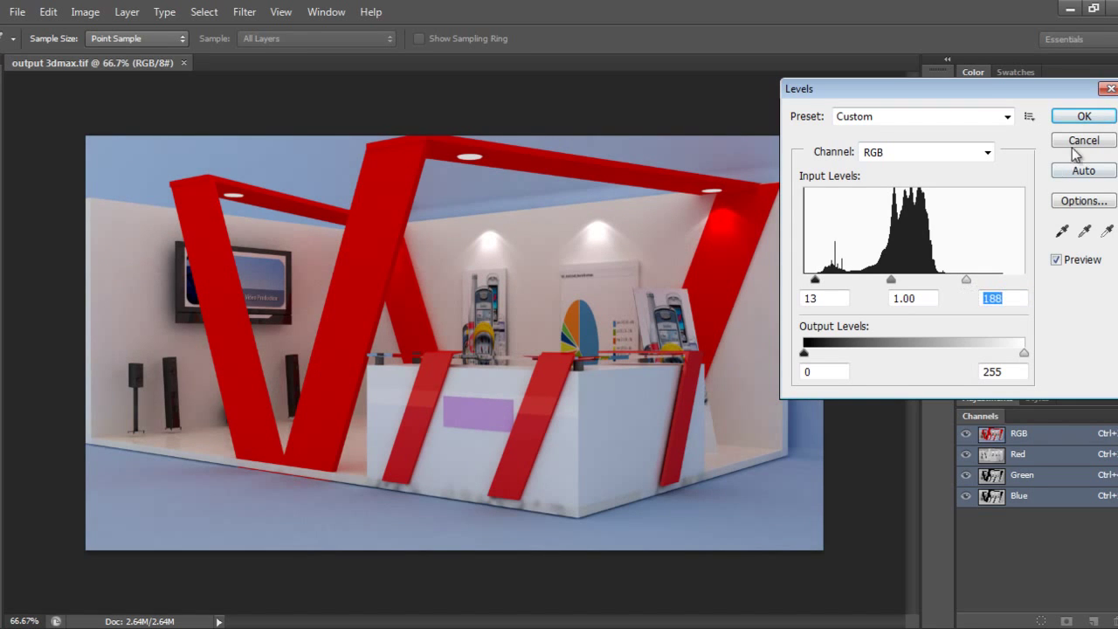
{"action": "left_click", "coordinate": [1083, 116]}
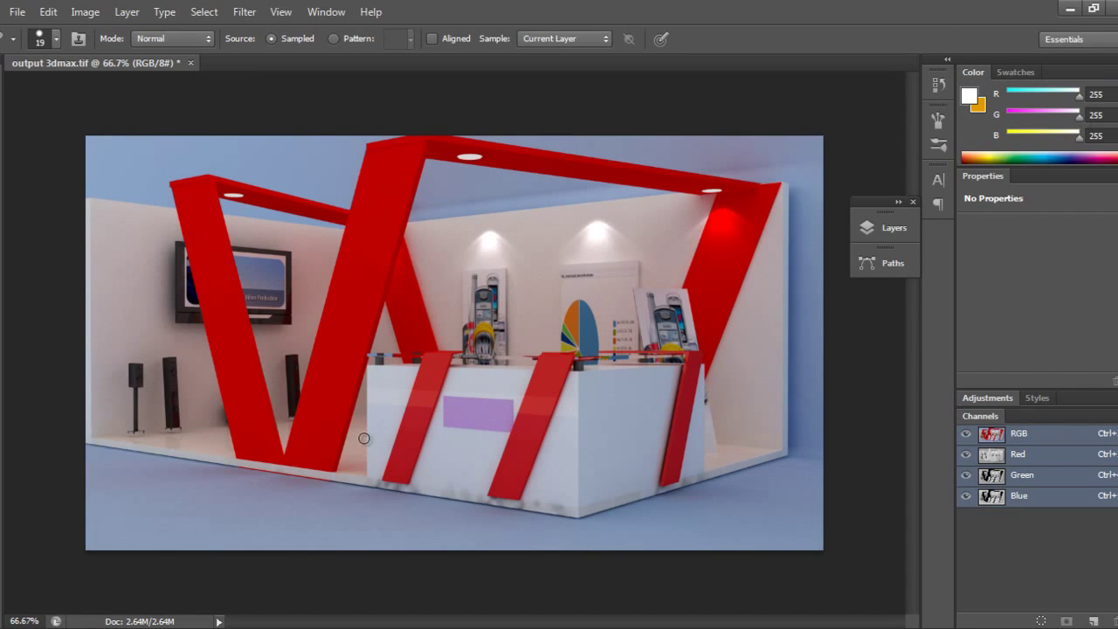
Step: Zoom in on the counter and select its front base strip with the Polygonal Lasso
{"action": "key", "text": "l"}
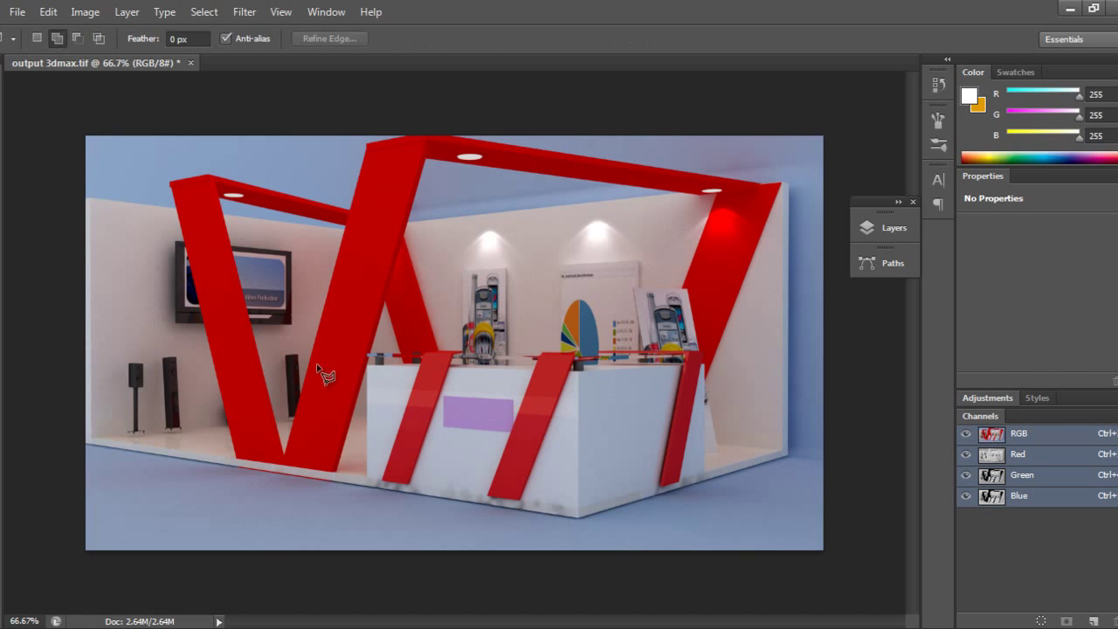
{"action": "key", "text": "ctrl+plus"}
{"action": "key", "text": "ctrl+plus"}
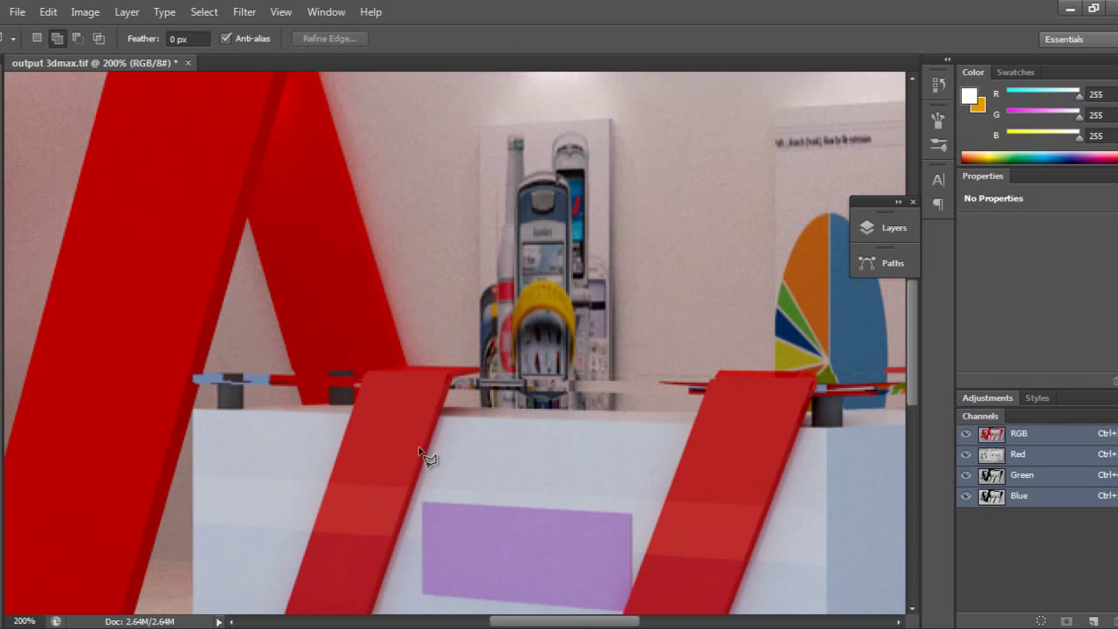
{"action": "left_click_drag", "start_coordinate": [429, 457], "coordinate": [481, 250]}
{"action": "left_click_drag", "start_coordinate": [454, 295], "coordinate": [459, 411]}
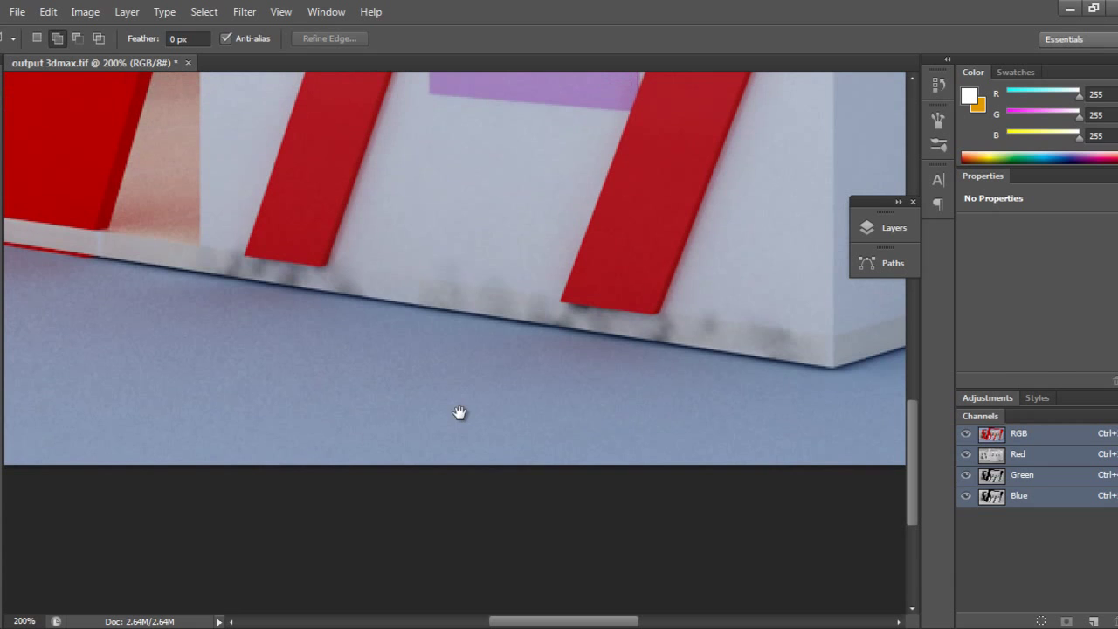
{"action": "left_click", "coordinate": [88, 231]}
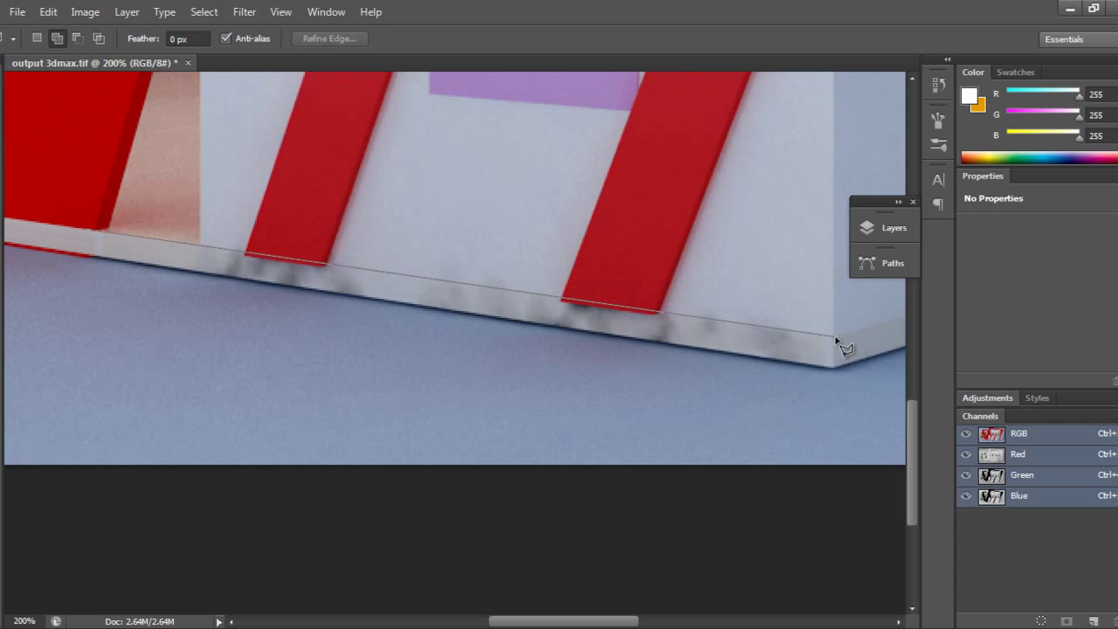
{"action": "left_click", "coordinate": [252, 259]}
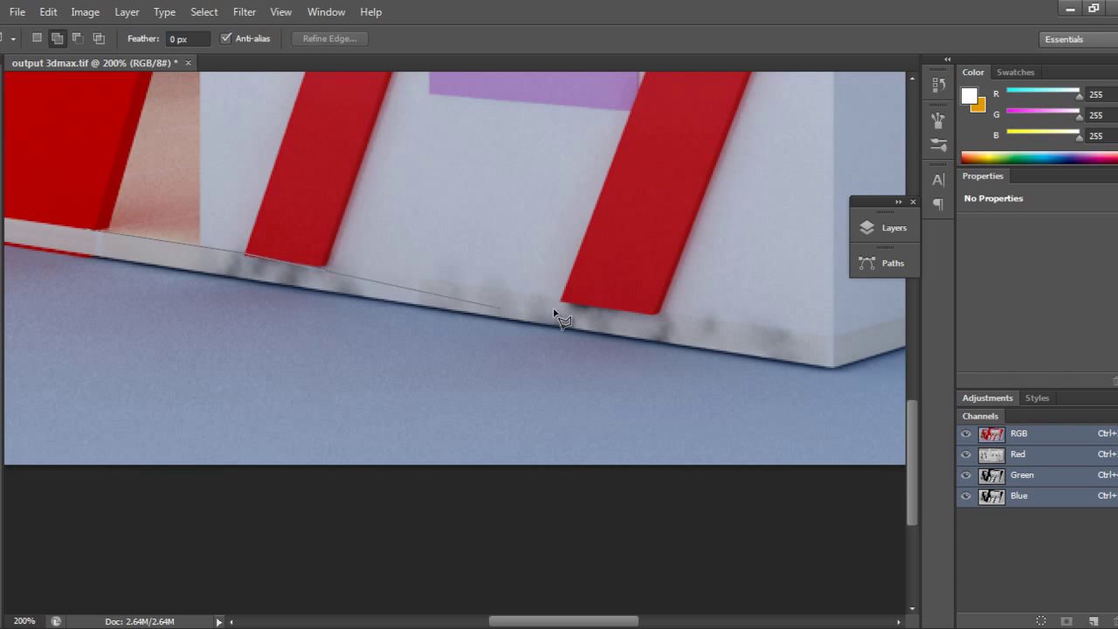
{"action": "left_click", "coordinate": [835, 335]}
{"action": "left_click", "coordinate": [836, 358]}
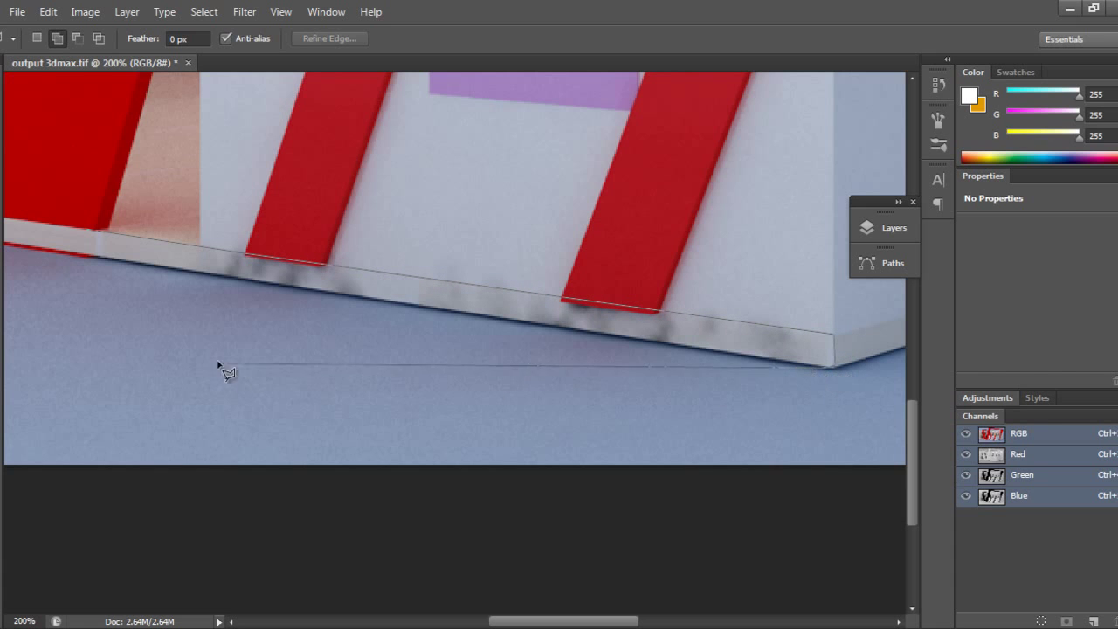
{"action": "left_click", "coordinate": [87, 229]}
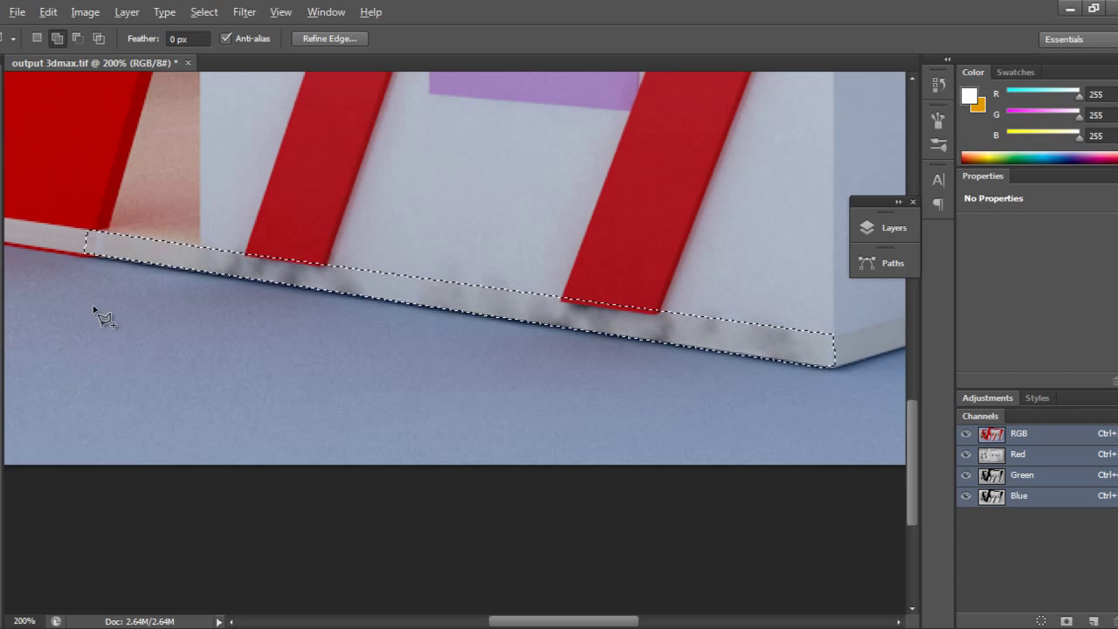
Step: Fill the selected strip with grey sampled from it, then deselect and fit the render on screen
{"action": "key", "text": "alt"}
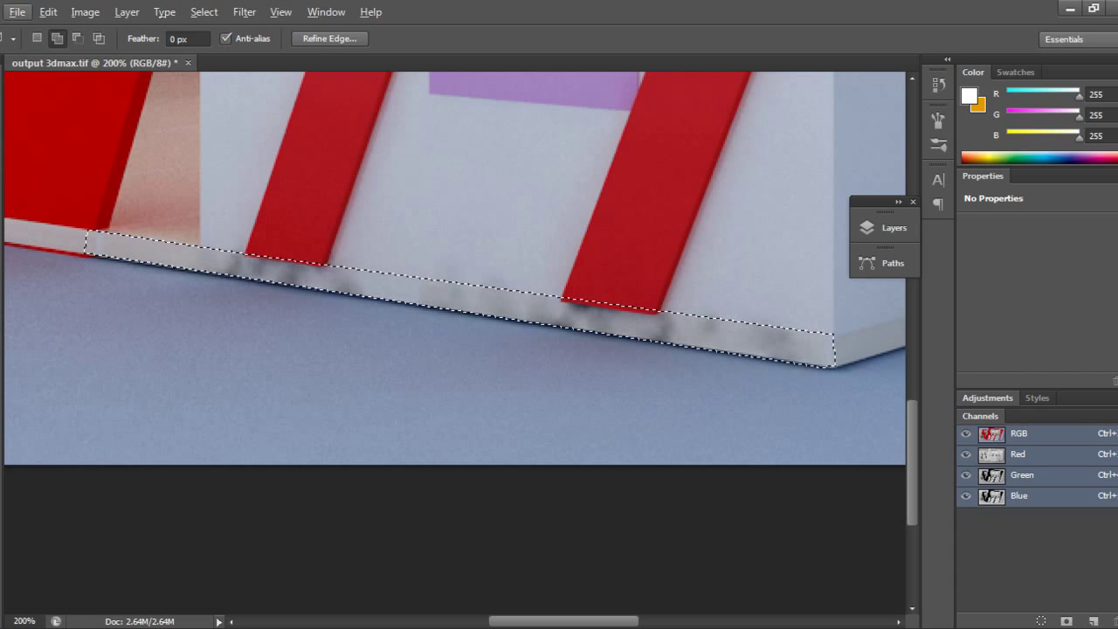
{"action": "key", "text": "b"}
{"action": "left_click", "coordinate": [54, 245], "text": "alt"}
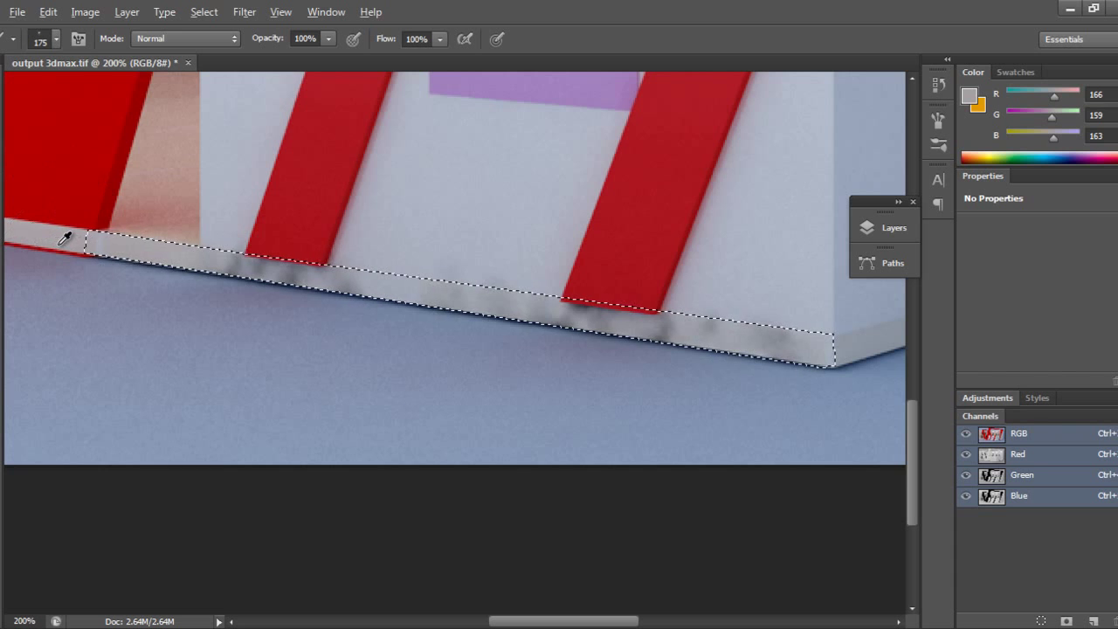
{"action": "left_click", "coordinate": [177, 249], "text": "alt"}
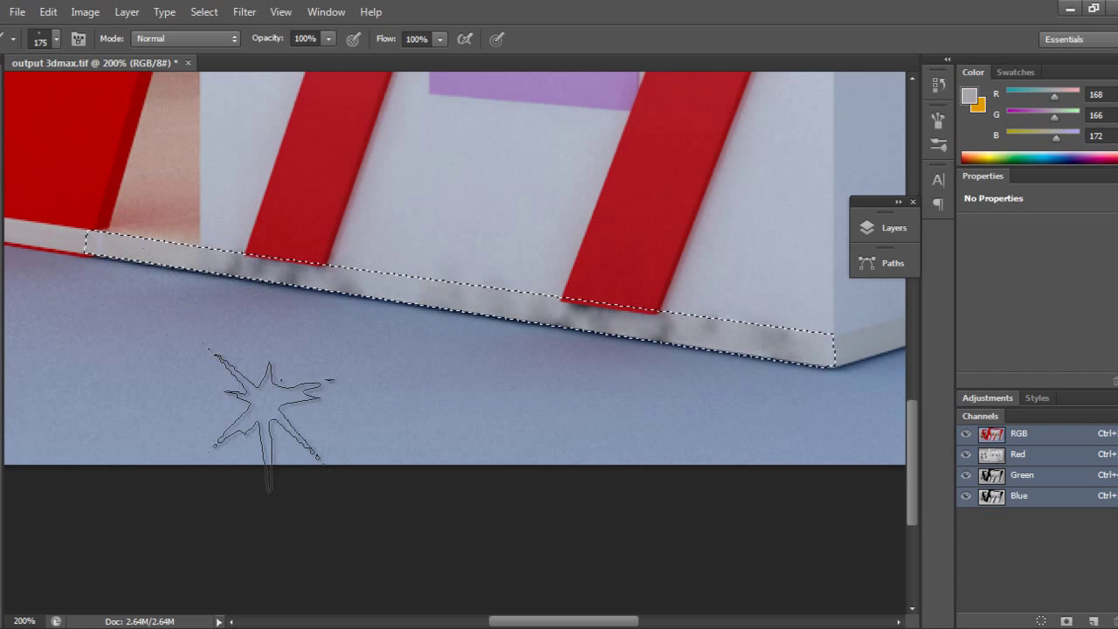
{"action": "key", "text": "alt+BackSpace"}
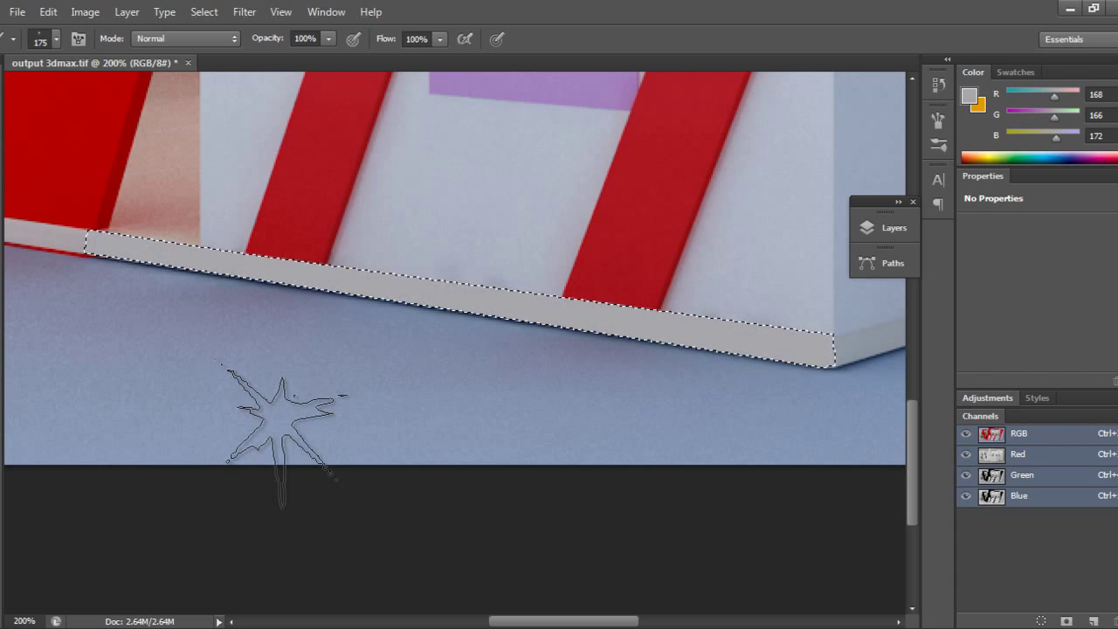
{"action": "key", "text": "ctrl+d"}
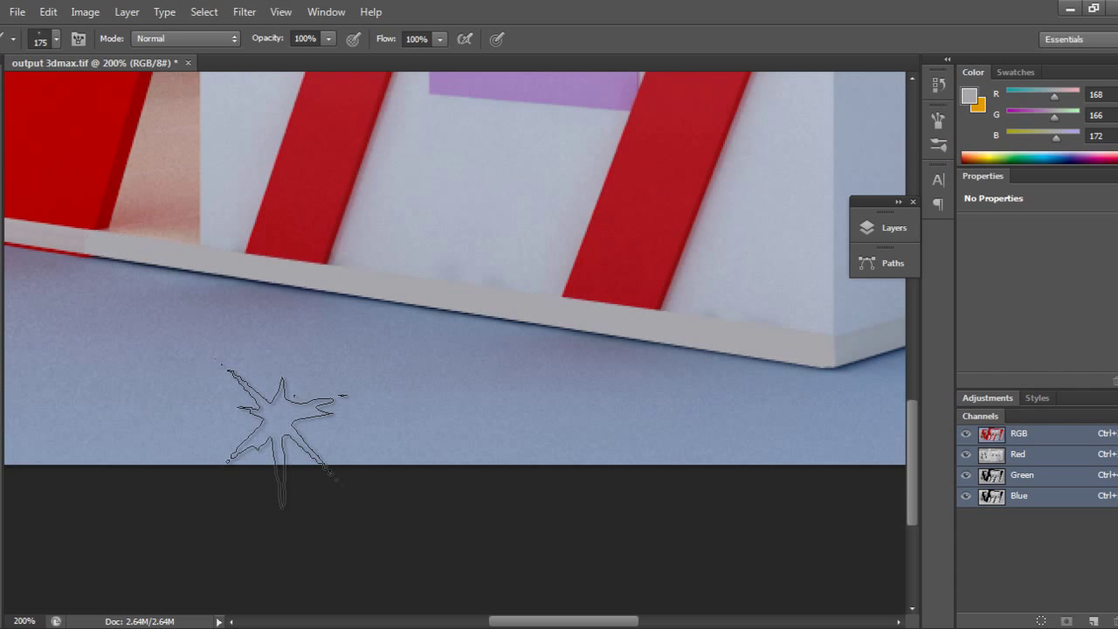
{"action": "key", "text": "ctrl+0"}
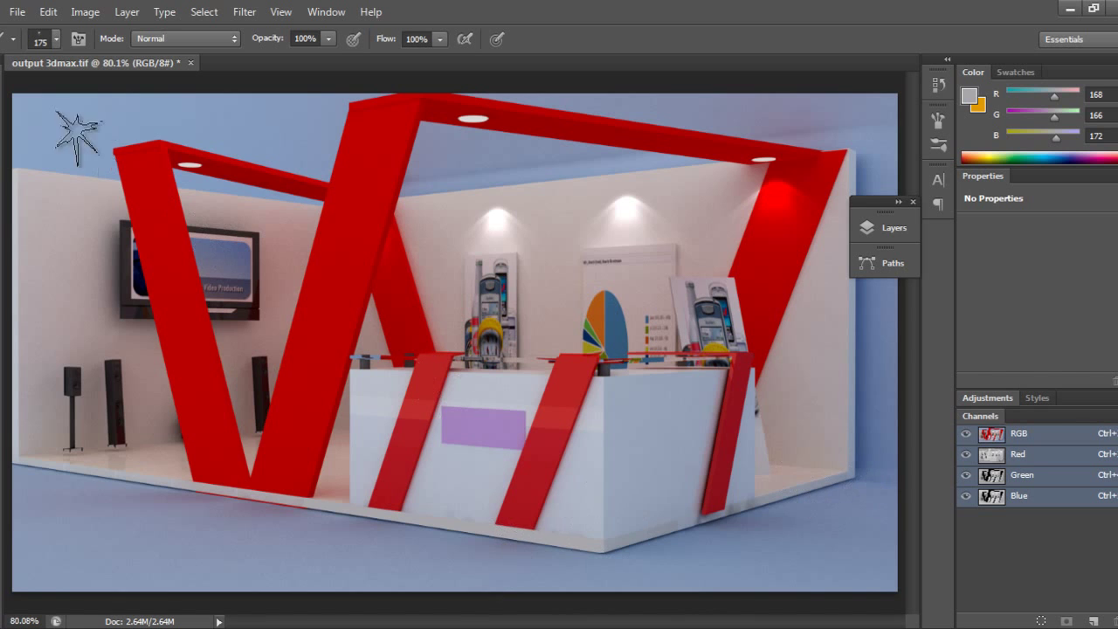
Step: At 200% zoom, select the counter's right base edge with the Magnetic Lasso
{"action": "key", "text": "m"}
{"action": "key", "text": "ctrl+plus"}
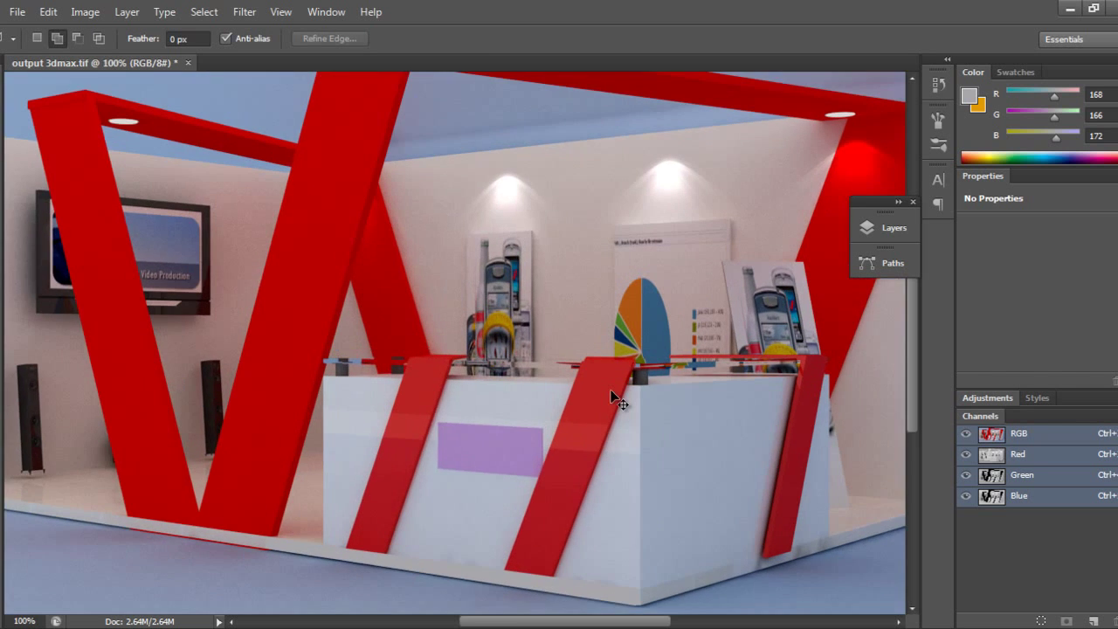
{"action": "key", "text": "ctrl+plus"}
{"action": "left_click_drag", "start_coordinate": [717, 472], "coordinate": [504, 291]}
{"action": "left_click_drag", "start_coordinate": [569, 401], "coordinate": [464, 434]}
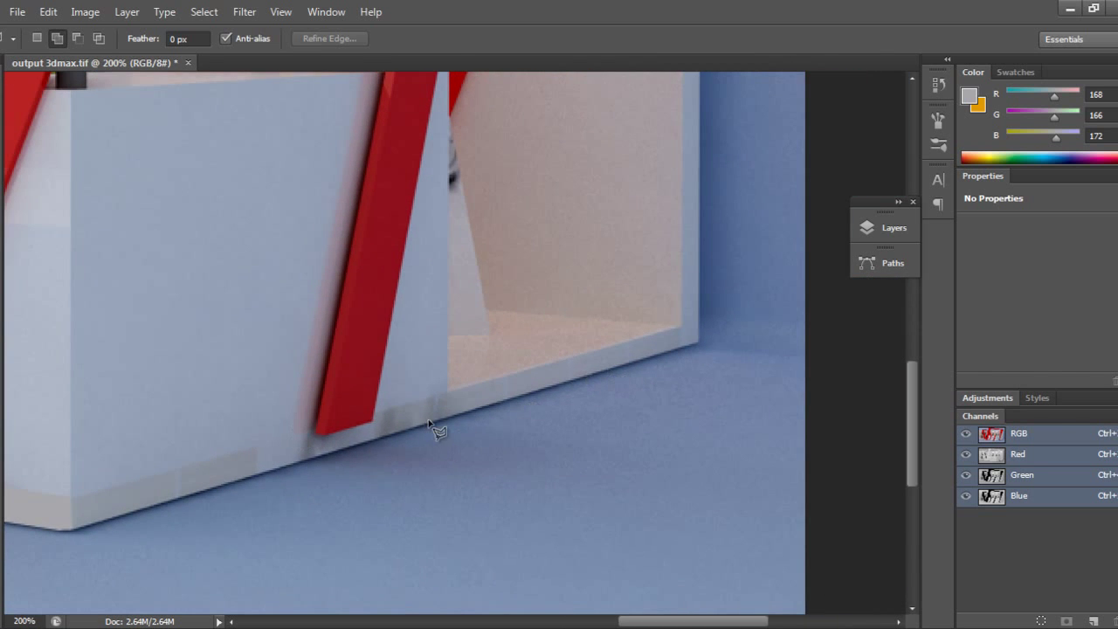
{"action": "left_click", "coordinate": [680, 330]}
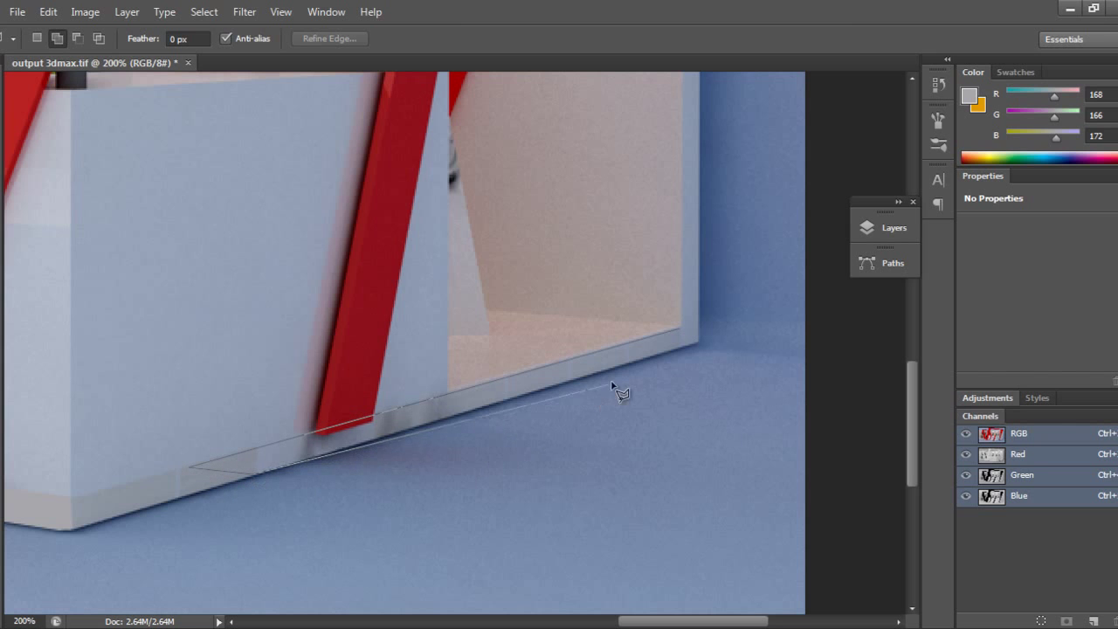
{"action": "double_click", "coordinate": [679, 331]}
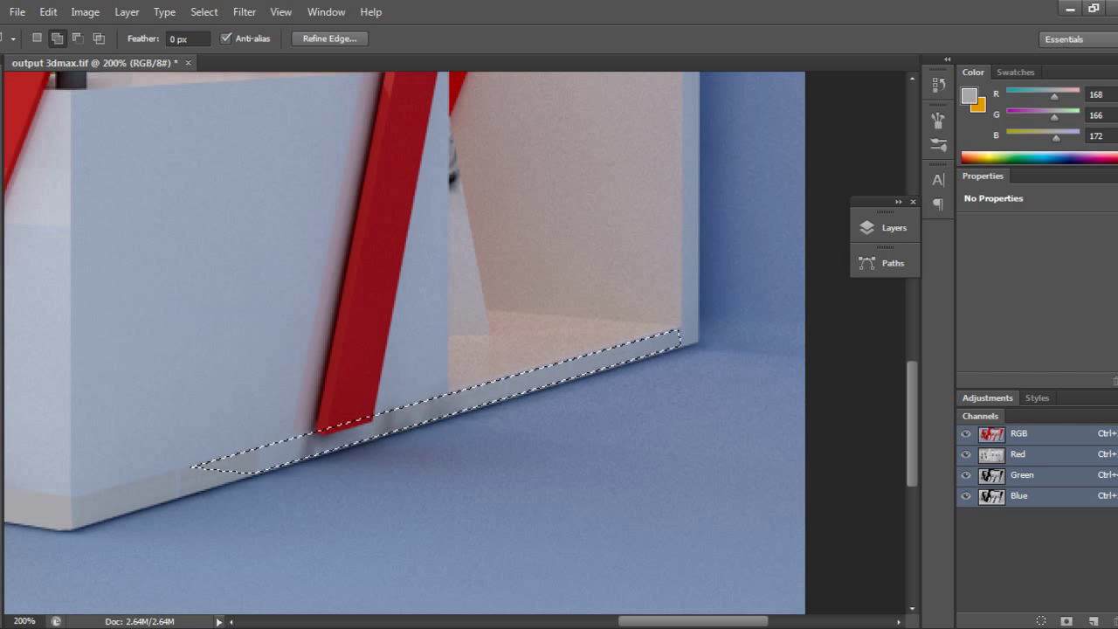
Step: Paint the selection with grey-blue sampled from the edge, then deselect and fit on screen
{"action": "key", "text": "alt"}
{"action": "key", "text": "b"}
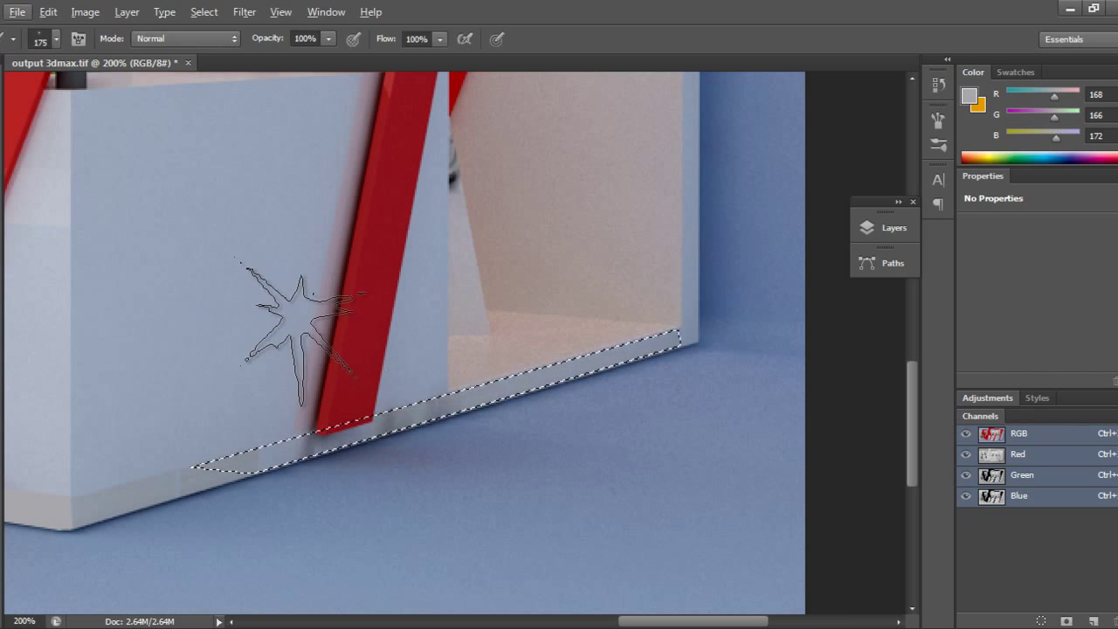
{"action": "left_click", "coordinate": [524, 377], "text": "alt"}
{"action": "left_click", "coordinate": [516, 375]}
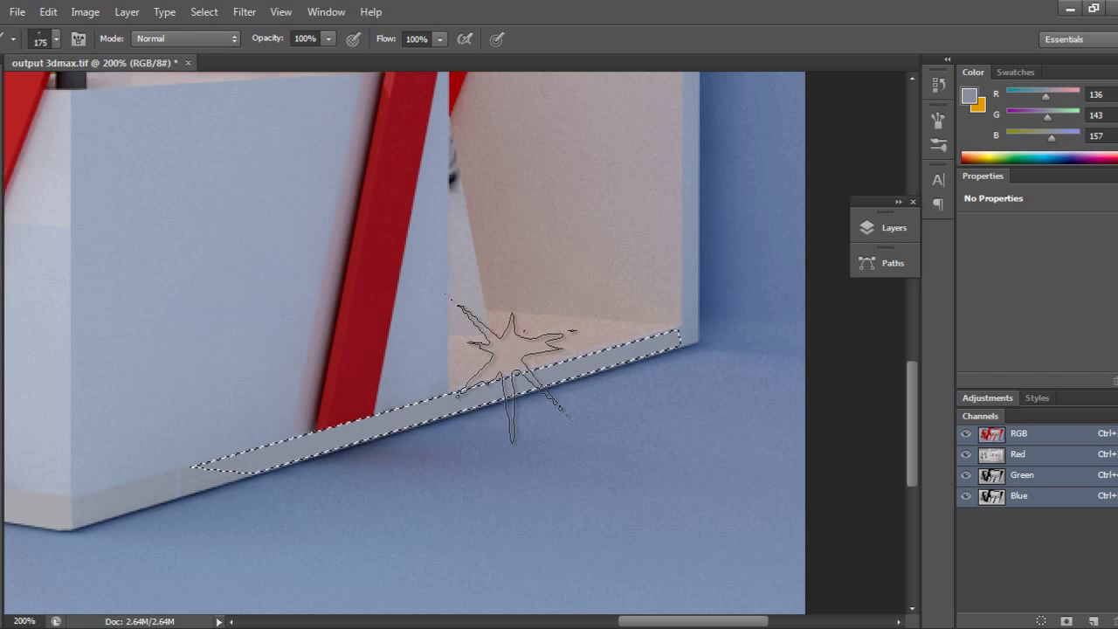
{"action": "key", "text": "ctrl+d"}
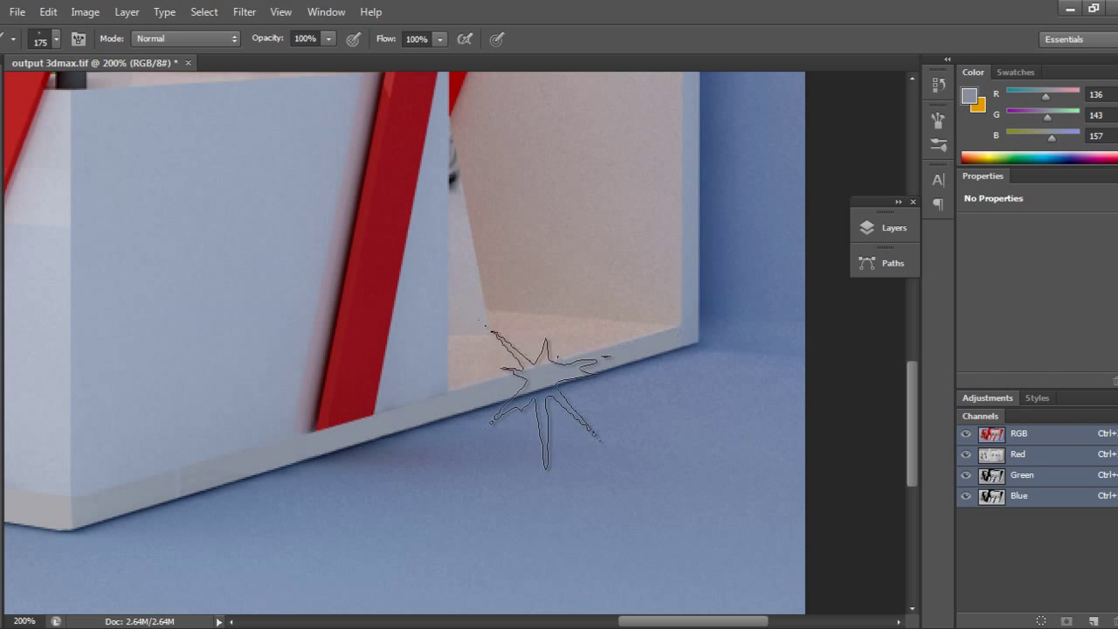
{"action": "key", "text": "ctrl+0"}
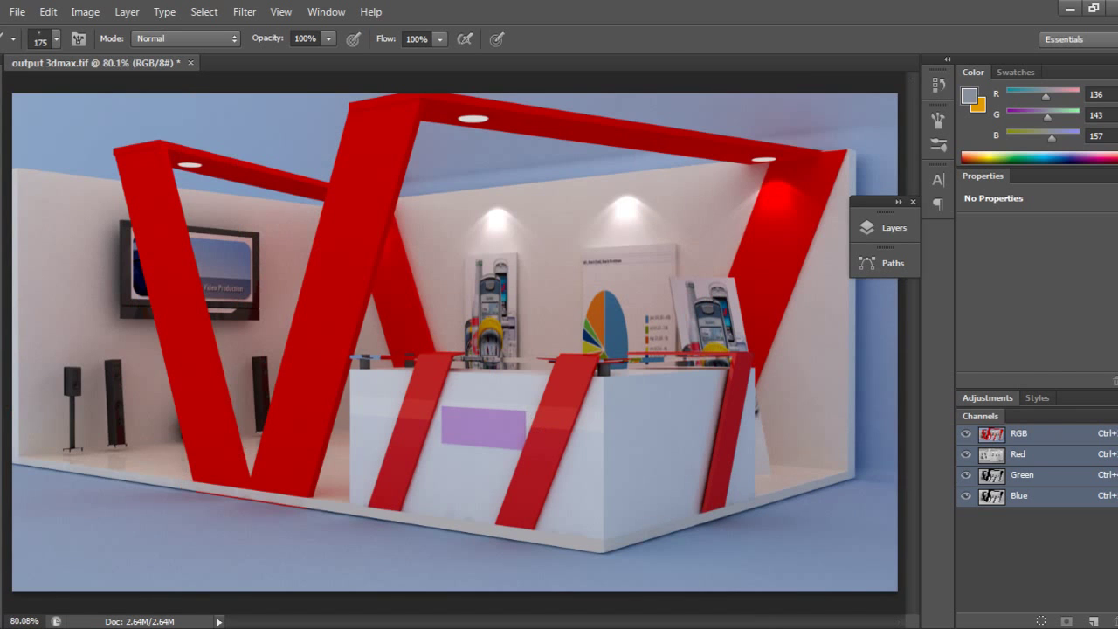
Step: Choose a soft round tip for the Brush tool
{"action": "key", "text": "v"}
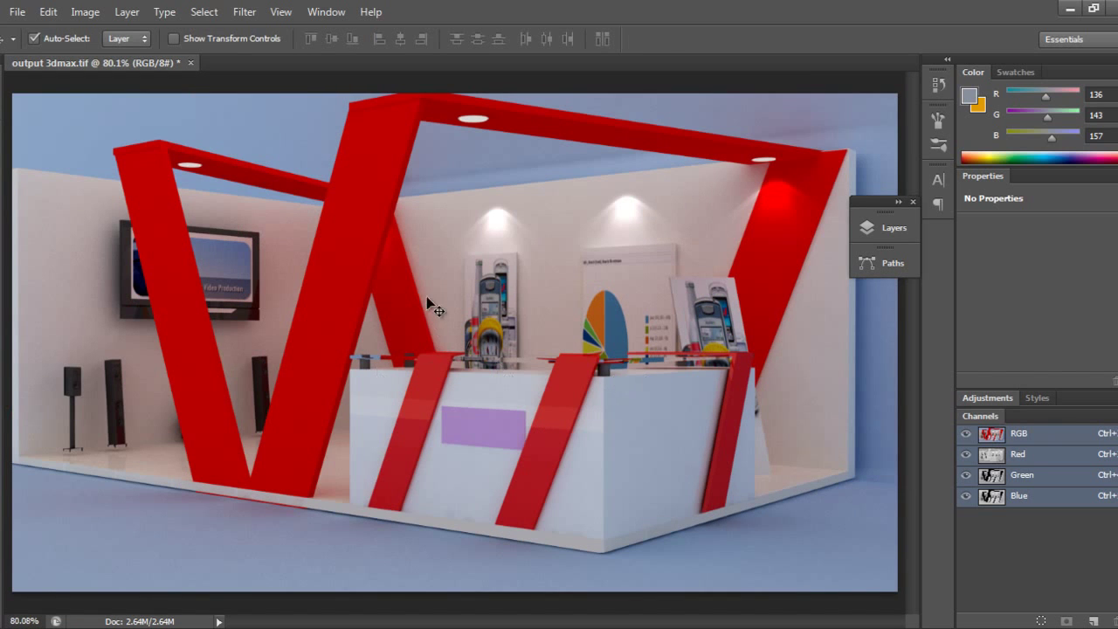
{"action": "key", "text": "space"}
{"action": "key", "text": "b"}
{"action": "right_click", "coordinate": [404, 280]}
{"action": "left_click", "coordinate": [555, 414]}
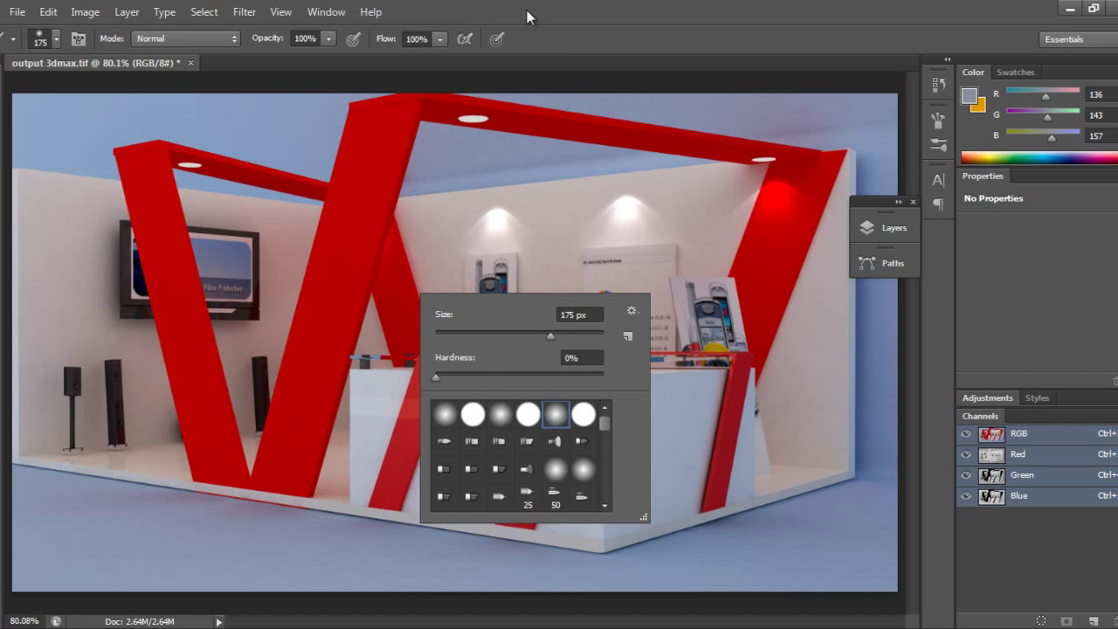
{"action": "key", "text": "Return"}
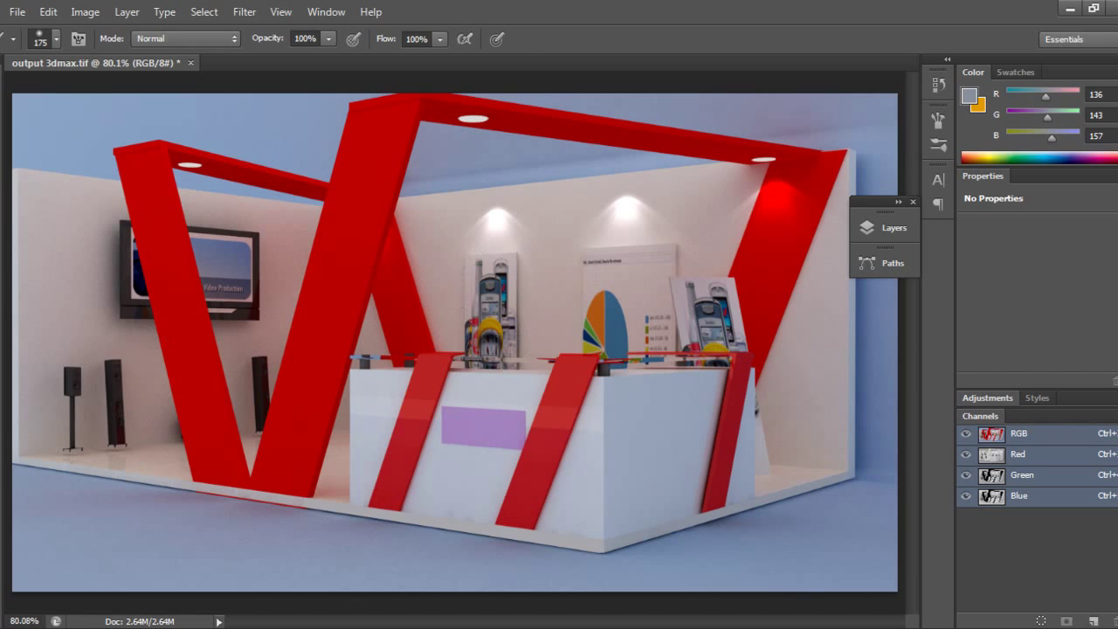
Step: Set the foreground colour to a pale yellow
{"action": "left_click", "coordinate": [968, 95]}
{"action": "left_click_drag", "start_coordinate": [798, 175], "coordinate": [696, 79]}
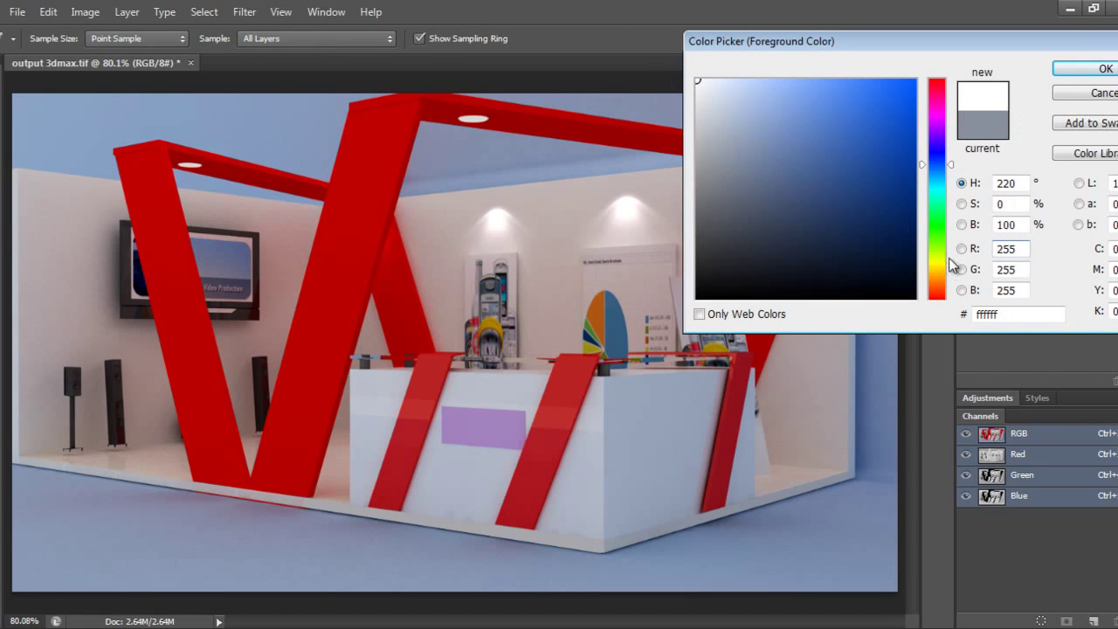
{"action": "left_click_drag", "start_coordinate": [952, 212], "coordinate": [951, 271]}
{"action": "left_click", "coordinate": [950, 257]}
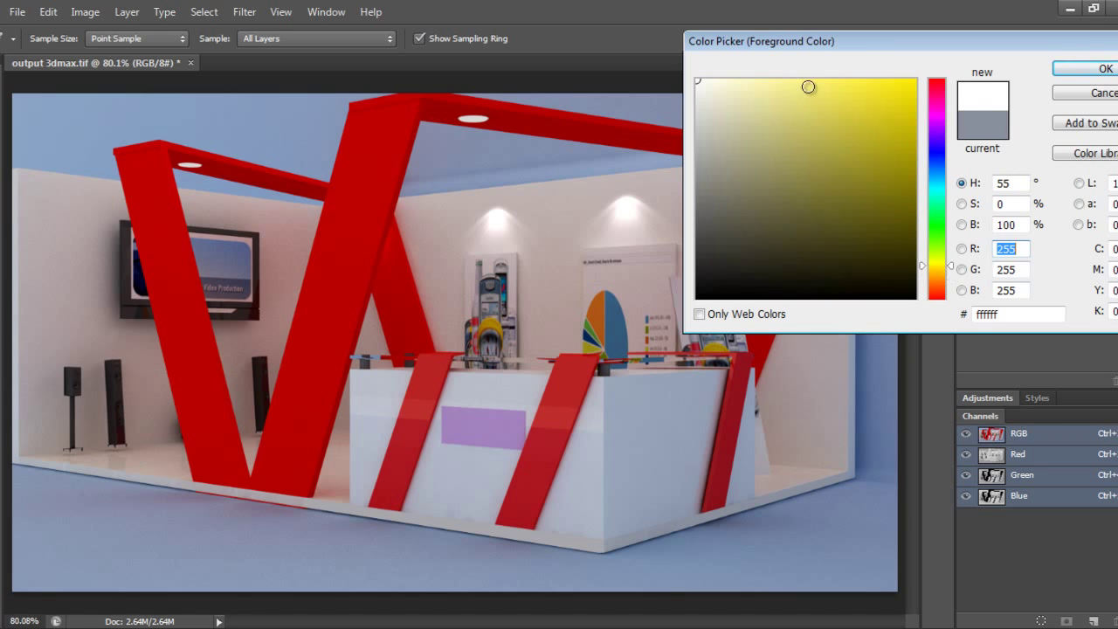
{"action": "left_click_drag", "start_coordinate": [701, 84], "coordinate": [743, 78]}
{"action": "left_click", "coordinate": [1081, 69]}
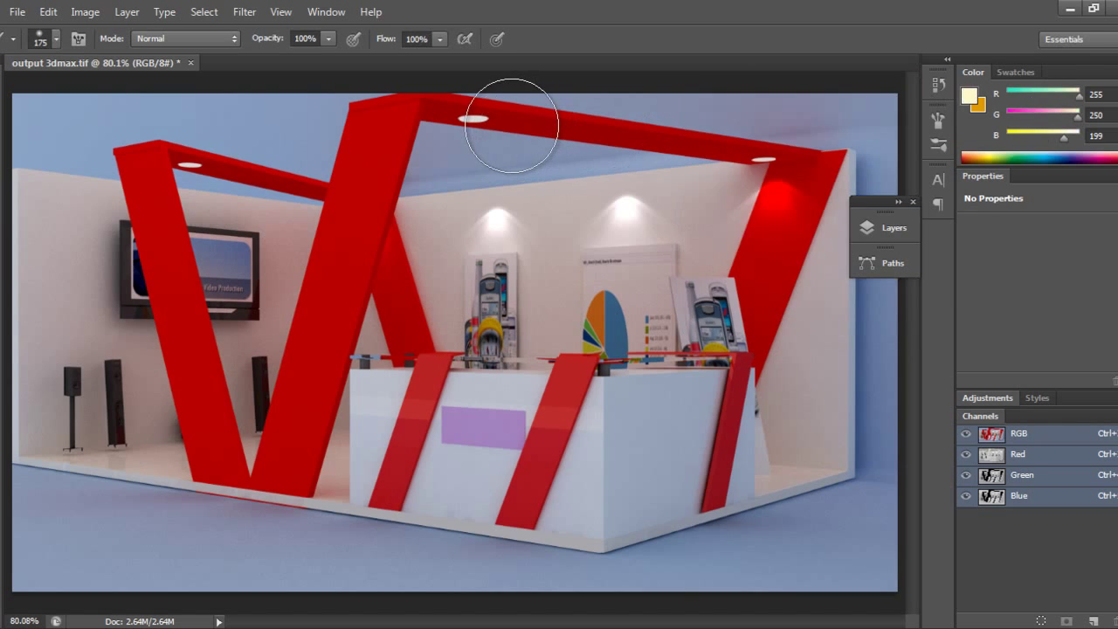
Step: Add a new empty layer for the glow and set the brush to 50 px
{"action": "left_click", "coordinate": [866, 228]}
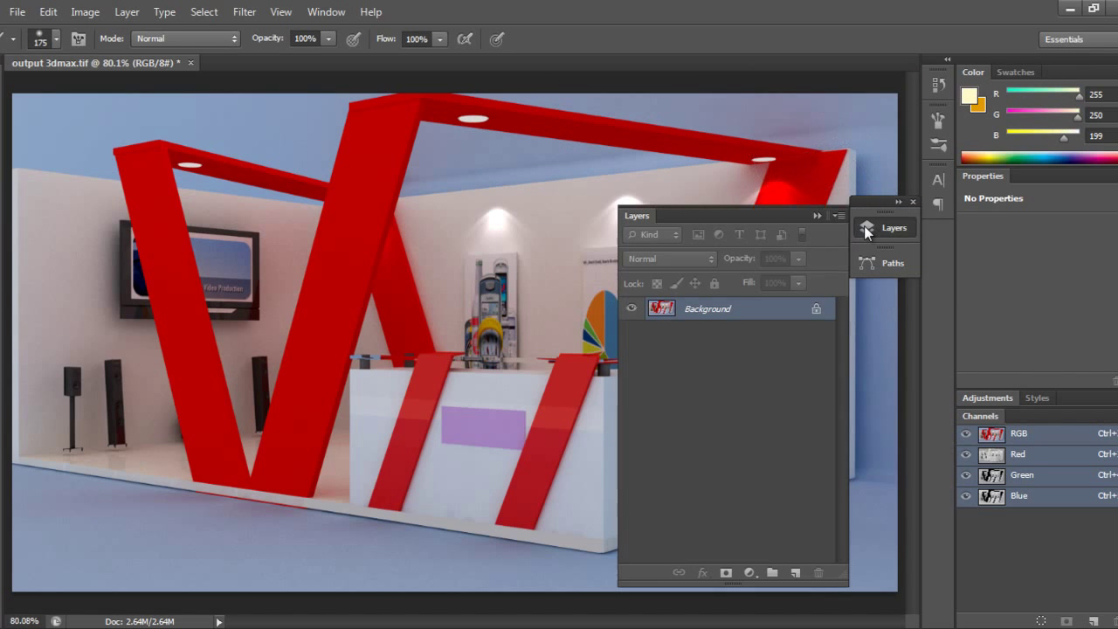
{"action": "left_click", "coordinate": [795, 572]}
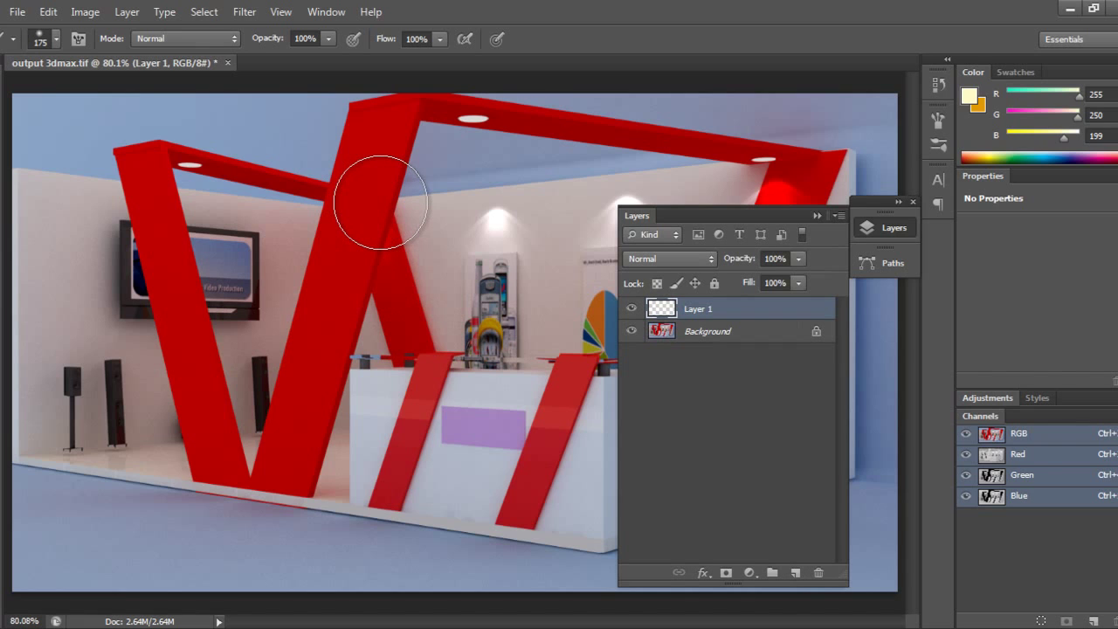
{"action": "key", "text": "bracketleft"}
{"action": "key", "text": "bracketleft"}
{"action": "key", "text": "bracketleft"}
{"action": "key", "text": "bracketleft"}
{"action": "key", "text": "bracketleft"}
{"action": "key", "text": "bracketleft"}
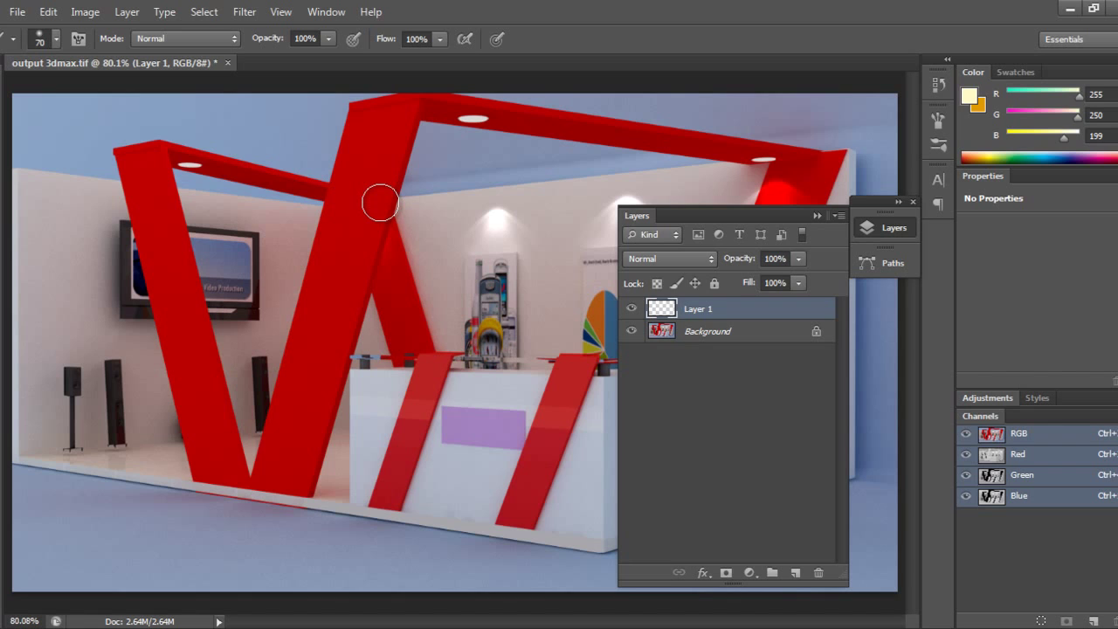
{"action": "key", "text": "bracketleft"}
{"action": "key", "text": "bracketleft"}
{"action": "key", "text": "bracketleft"}
{"action": "key", "text": "bracketleft"}
{"action": "key", "text": "bracketright"}
{"action": "key", "text": "bracketright"}
{"action": "key", "text": "bracketright"}
Step: Paint soft glow spots over the top, right and left beam lights at 35–50 px
{"action": "left_click", "coordinate": [474, 120]}
{"action": "key", "text": "bracketleft"}
{"action": "left_click", "coordinate": [764, 162]}
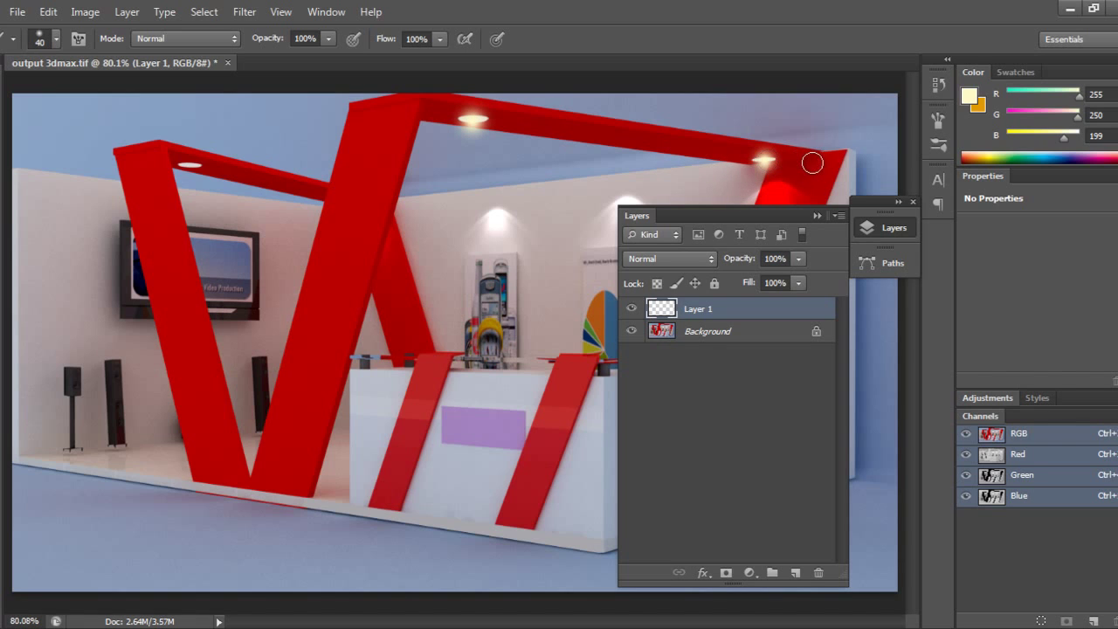
{"action": "key", "text": "bracketleft"}
{"action": "left_click", "coordinate": [189, 165]}
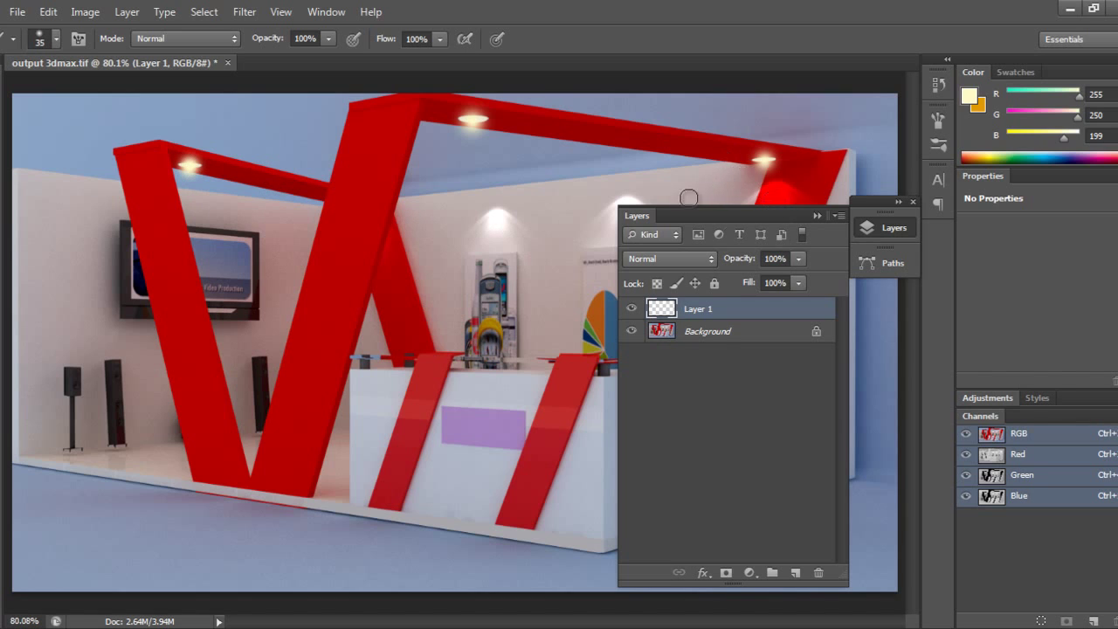
{"action": "left_click", "coordinate": [473, 122]}
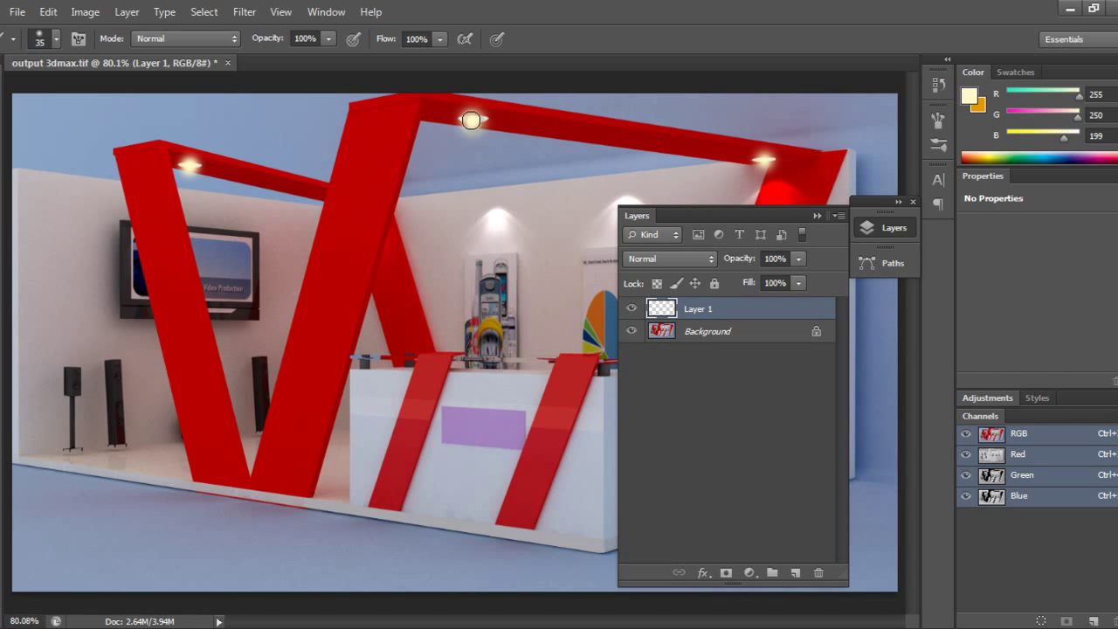
{"action": "left_click", "coordinate": [765, 163]}
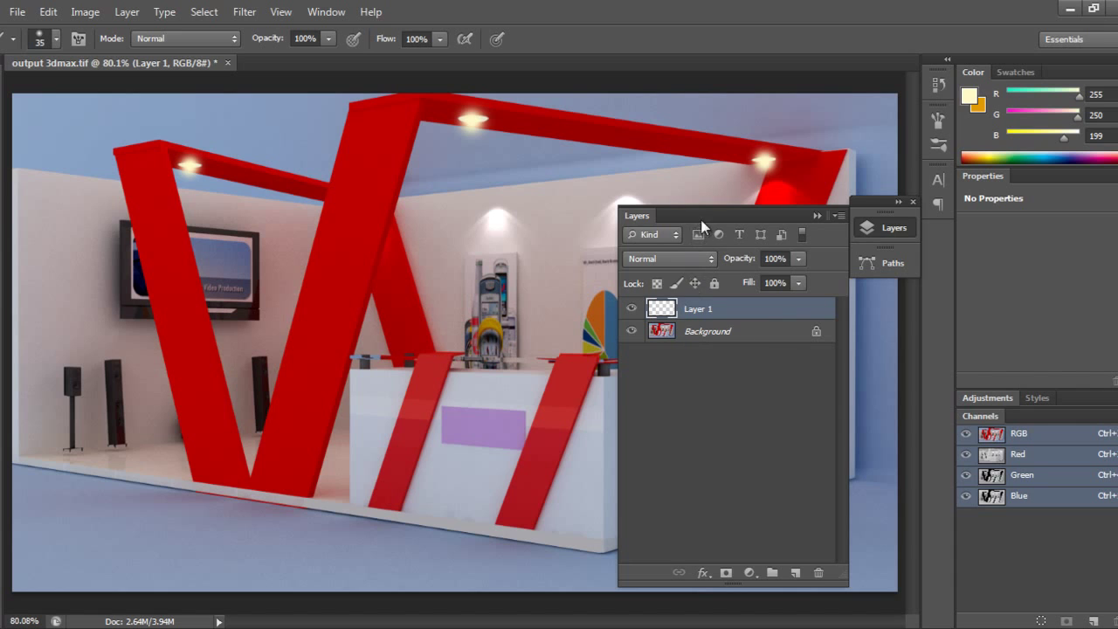
{"action": "left_click_drag", "start_coordinate": [700, 219], "coordinate": [966, 204]}
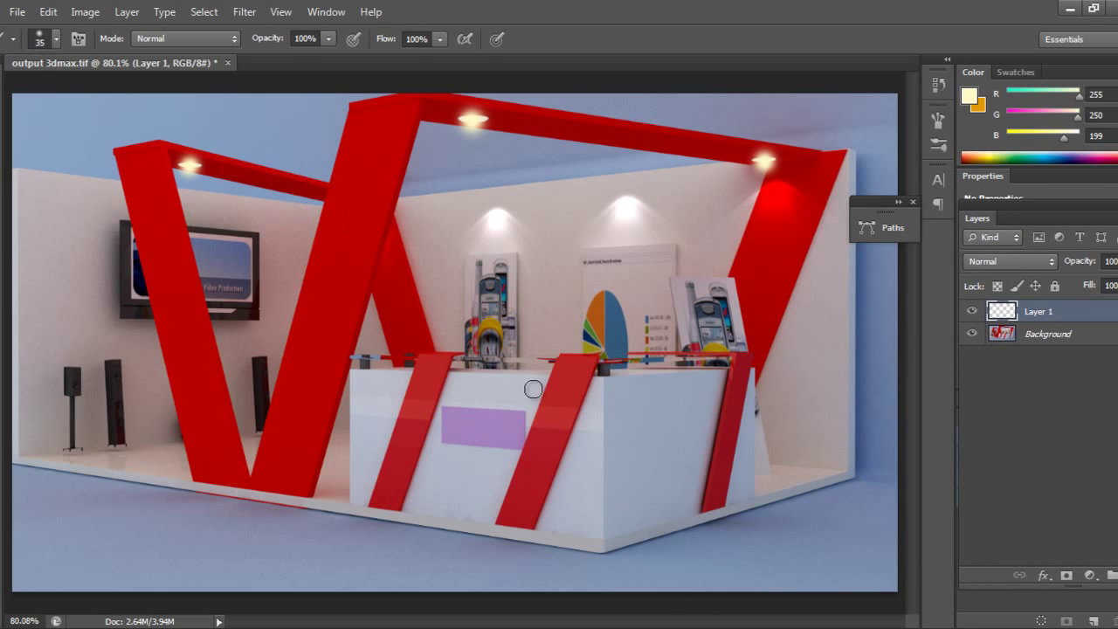
Step: Open Couple-Shopping.png from the people folder and drag it into the stall render as Layer 2
{"action": "left_click", "coordinate": [17, 12]}
{"action": "left_click", "coordinate": [55, 45]}
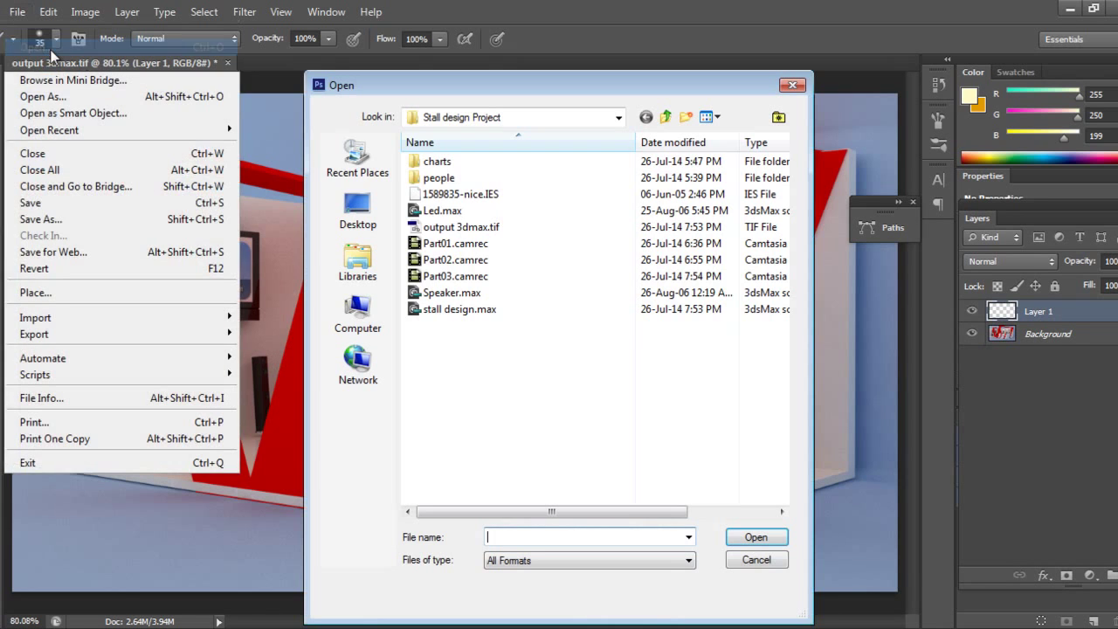
{"action": "double_click", "coordinate": [438, 177]}
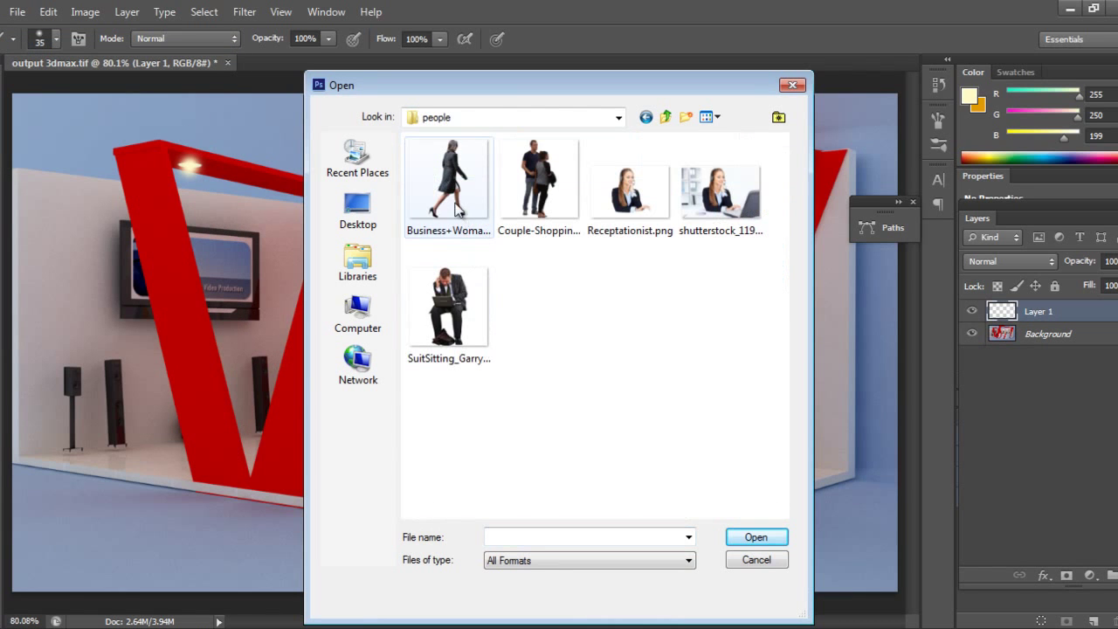
{"action": "left_click", "coordinate": [548, 201]}
{"action": "left_click", "coordinate": [745, 535]}
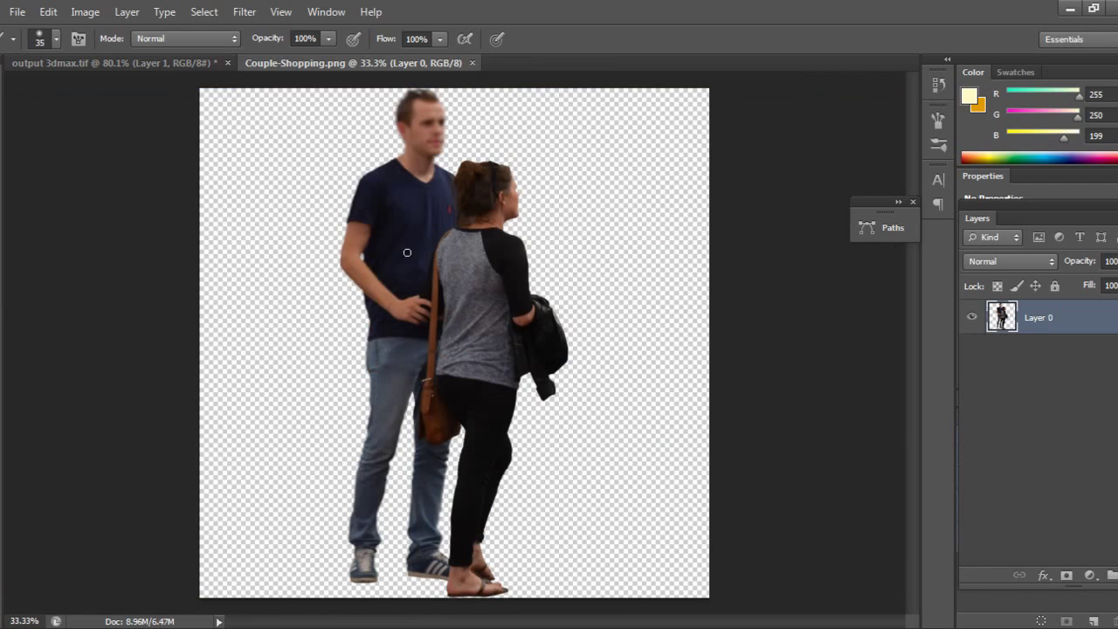
{"action": "key", "text": "v"}
{"action": "left_click_drag", "start_coordinate": [405, 64], "coordinate": [606, 162]}
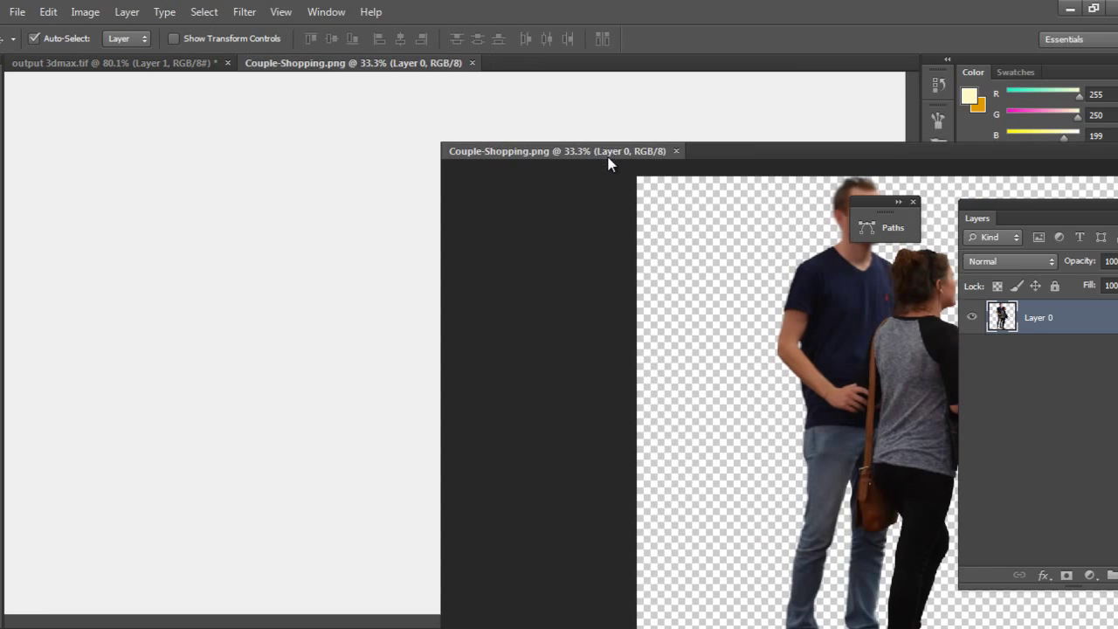
{"action": "left_click_drag", "start_coordinate": [811, 317], "coordinate": [201, 404]}
Step: Close the floating couple window and try Free Transform and the Edit menu without making changes
{"action": "left_click", "coordinate": [942, 146]}
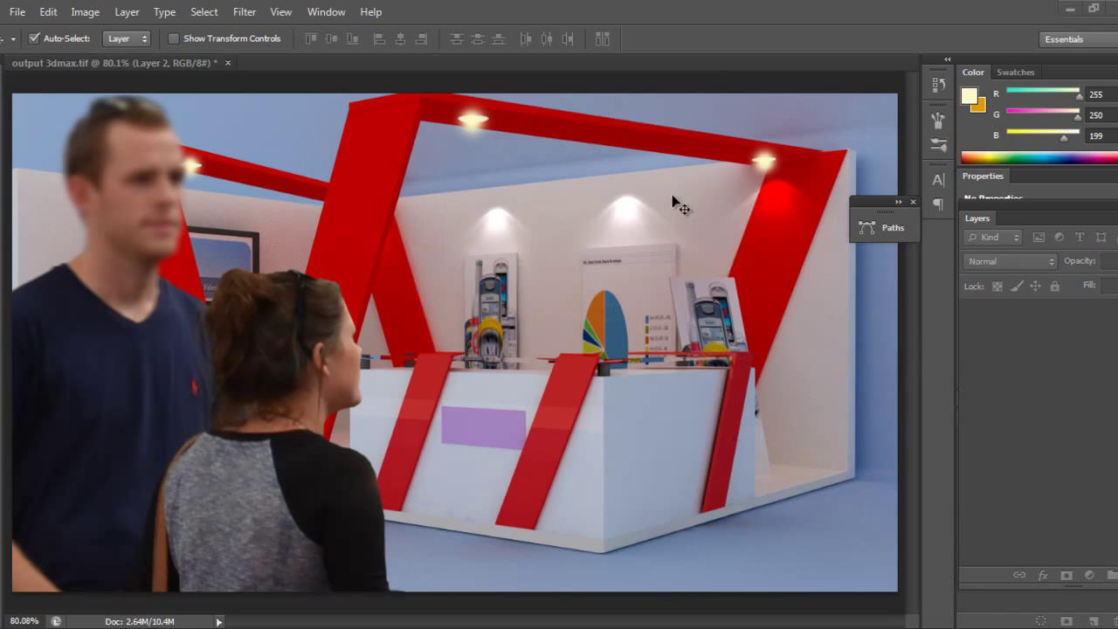
{"action": "key", "text": "ctrl+t"}
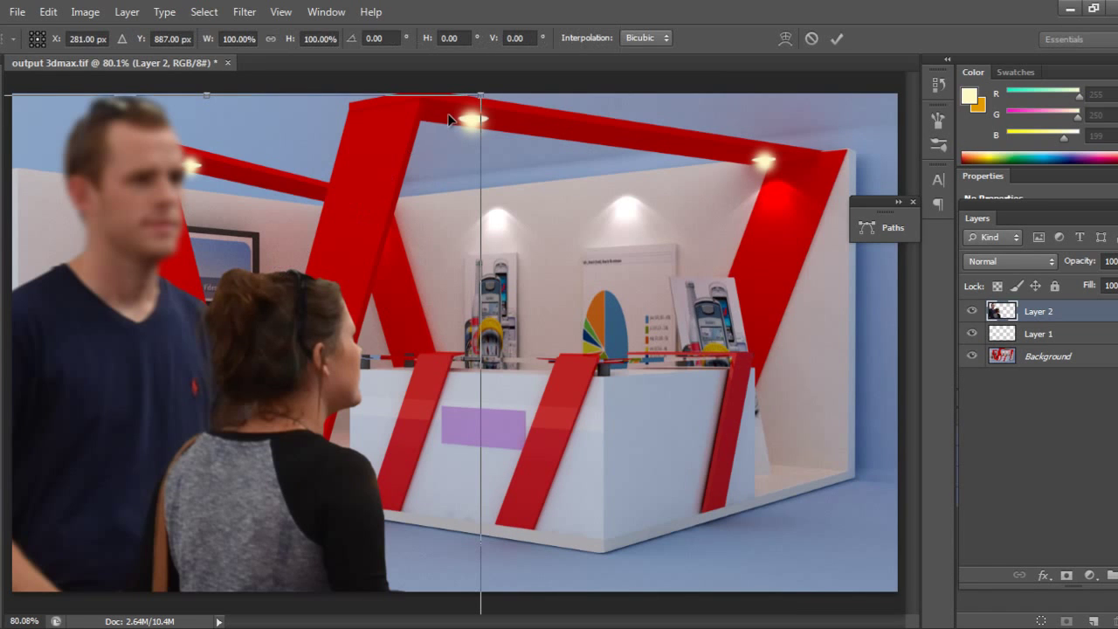
{"action": "key", "text": "Return"}
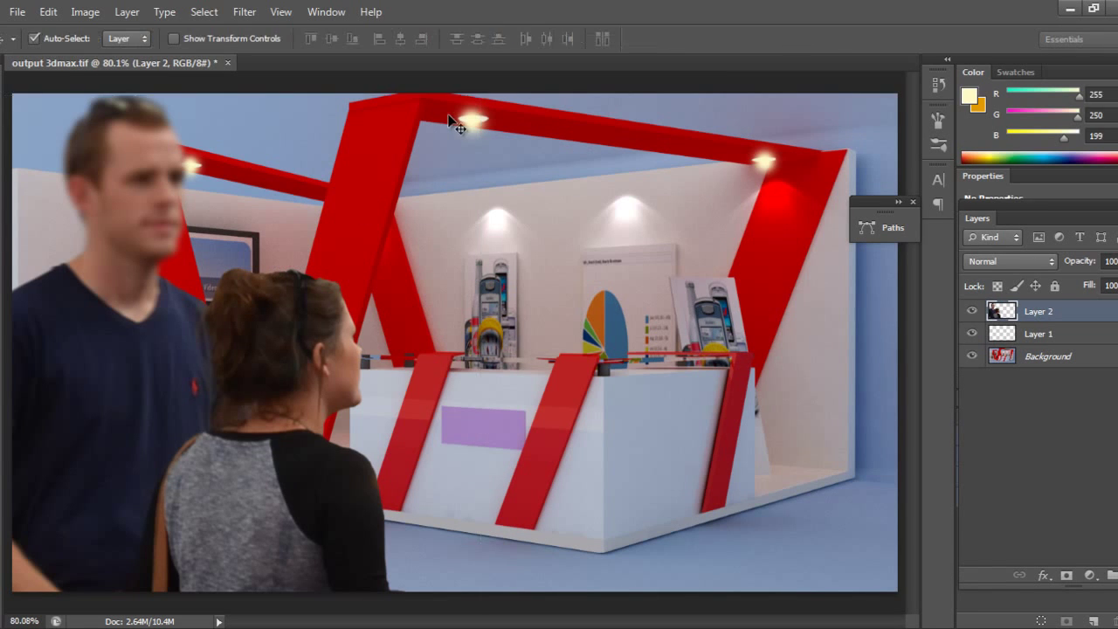
{"action": "left_click", "coordinate": [50, 13]}
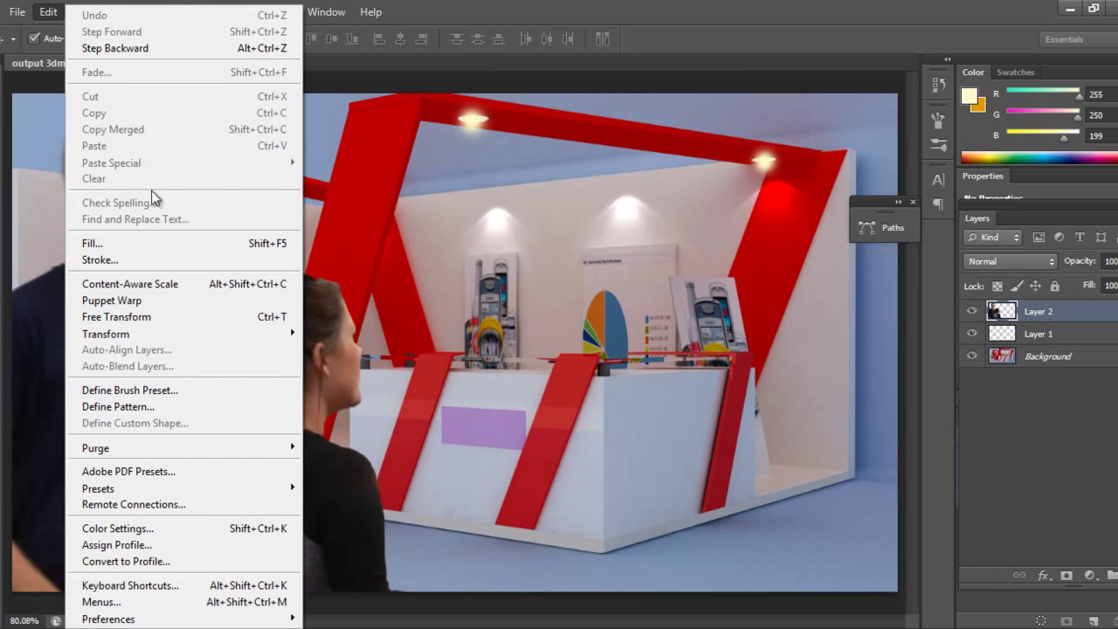
{"action": "mouse_move", "coordinate": [255, 7]}
{"action": "left_click", "coordinate": [472, 305]}
Step: Scale the couple to about 21% and place them on the floor at the stall's left edge
{"action": "key", "text": "ctrl+t"}
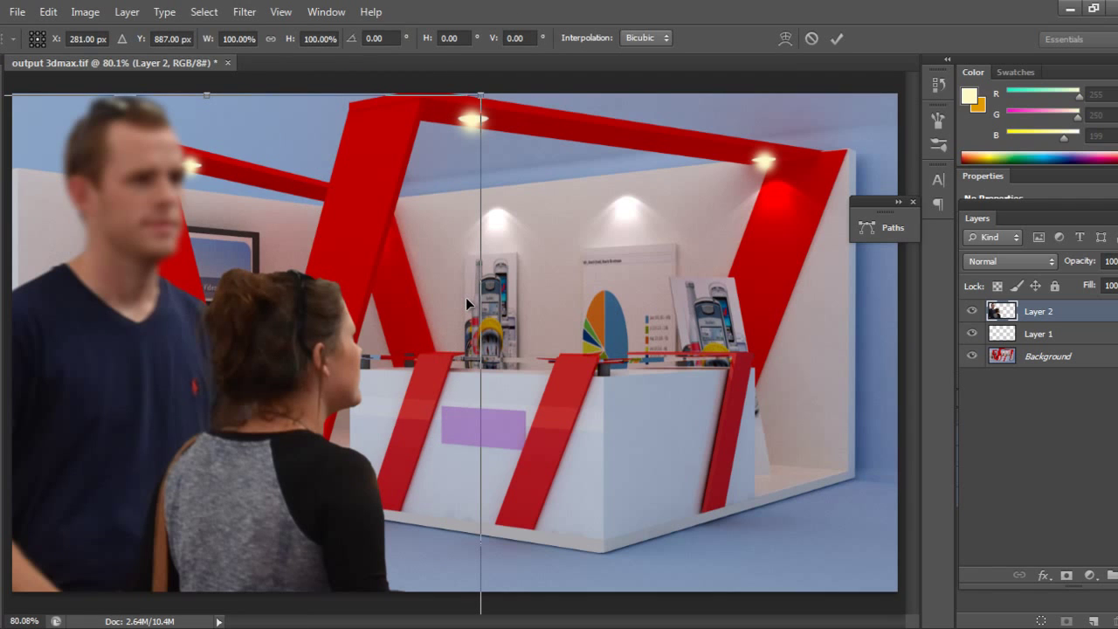
{"action": "key", "text": "Caps_Lock"}
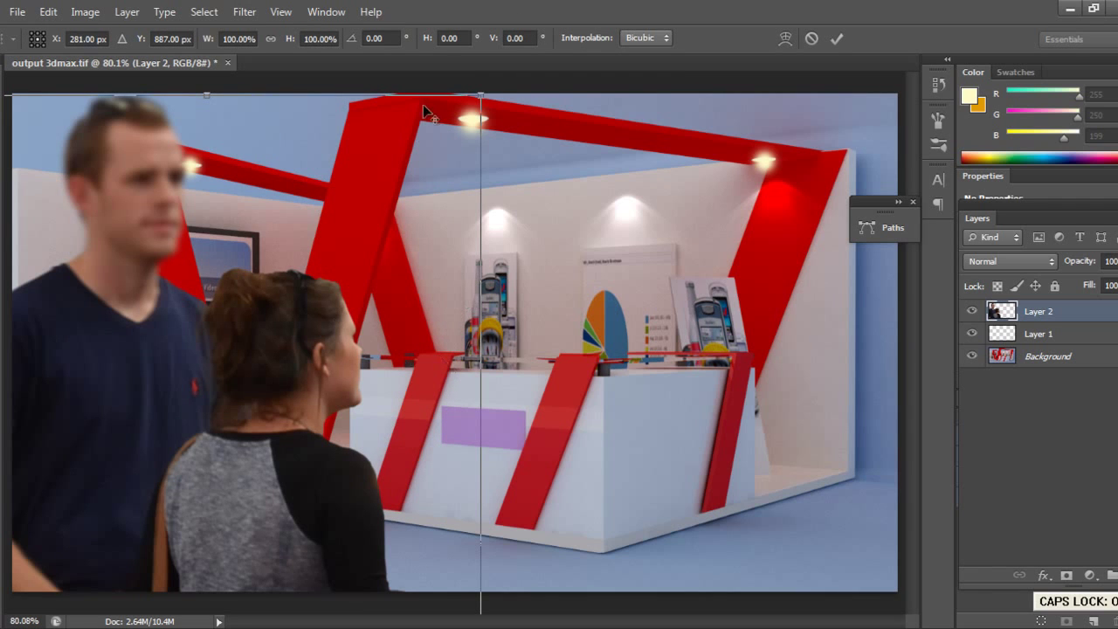
{"action": "left_click_drag", "start_coordinate": [478, 103], "coordinate": [339, 410]}
{"action": "left_click_drag", "start_coordinate": [185, 539], "coordinate": [204, 203]}
{"action": "left_click_drag", "start_coordinate": [358, 74], "coordinate": [271, 249]}
{"action": "left_click_drag", "start_coordinate": [224, 366], "coordinate": [138, 395]}
{"action": "left_click_drag", "start_coordinate": [195, 280], "coordinate": [202, 266]}
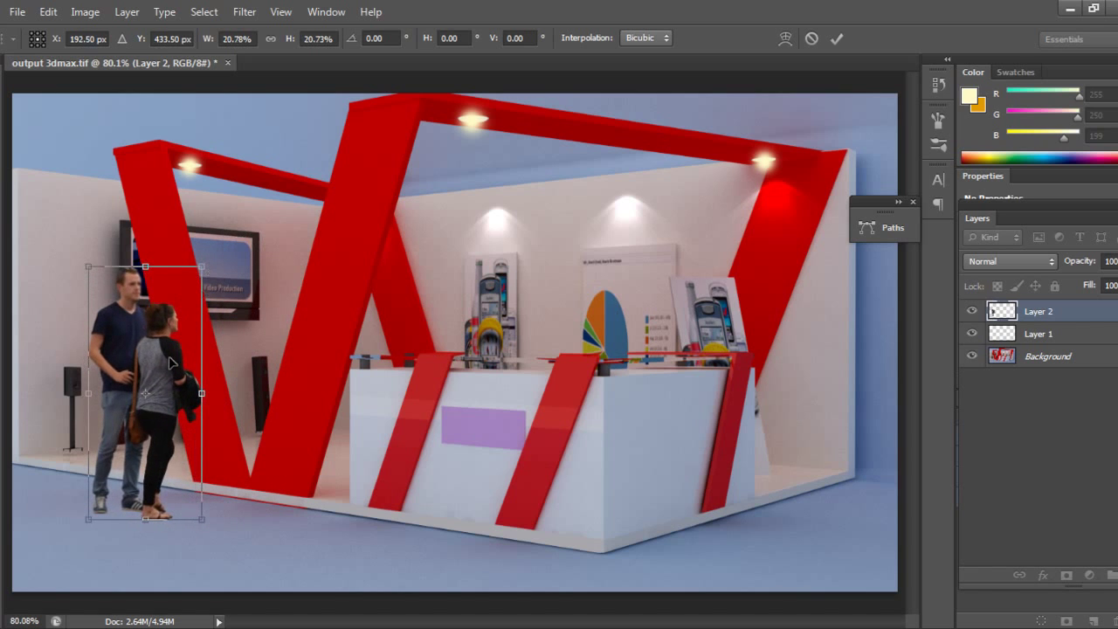
{"action": "left_click_drag", "start_coordinate": [157, 359], "coordinate": [78, 369]}
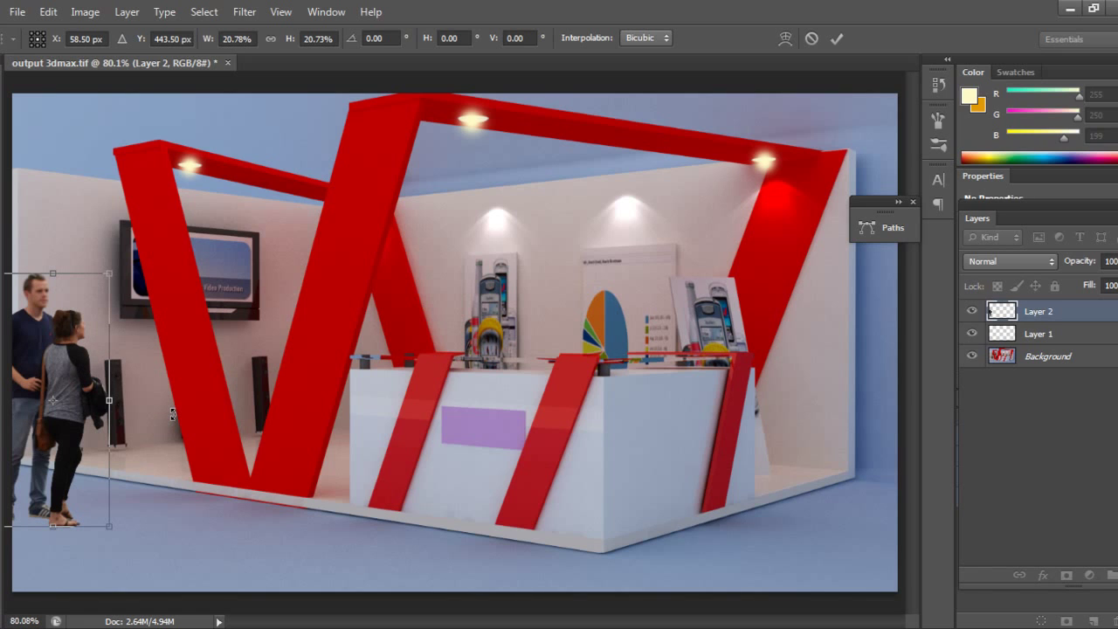
{"action": "key", "text": "Return"}
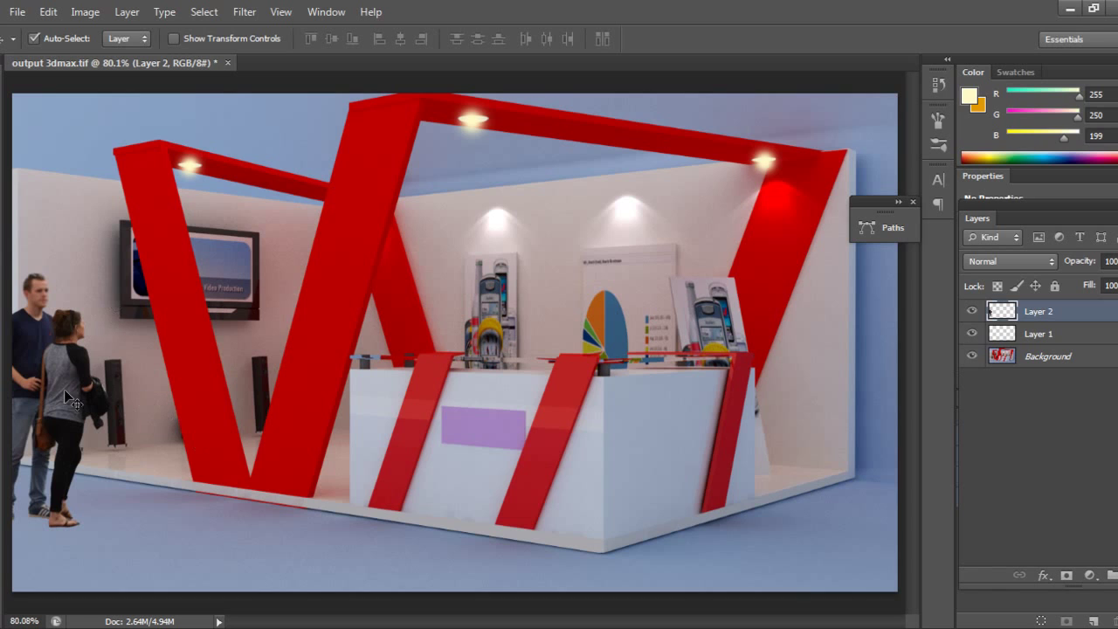
{"action": "key", "text": "ctrl+t"}
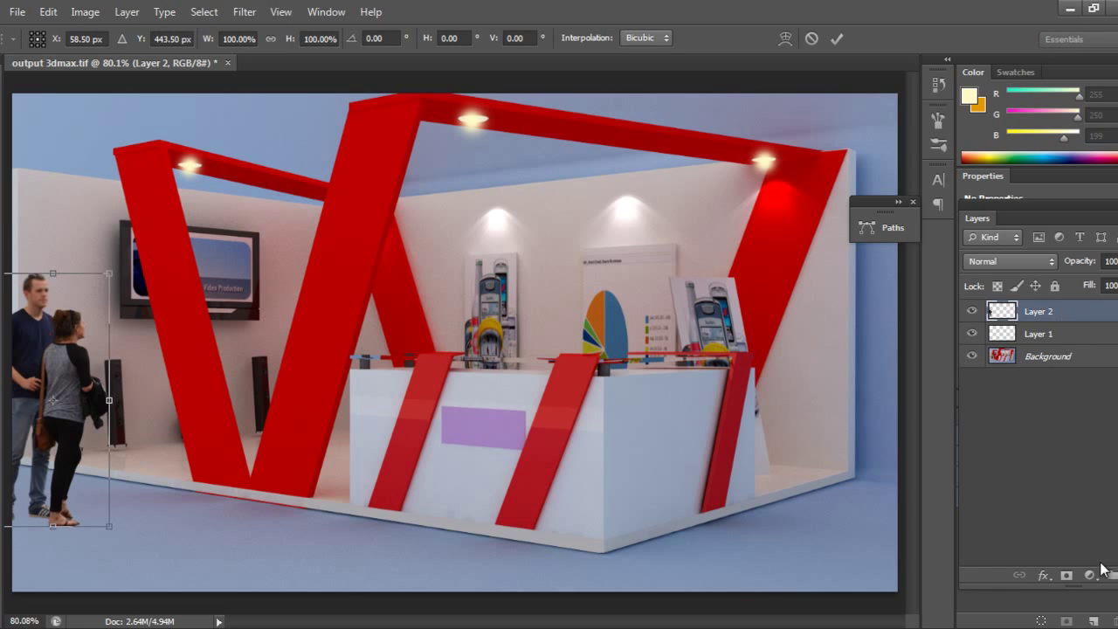
{"action": "key", "text": "Return"}
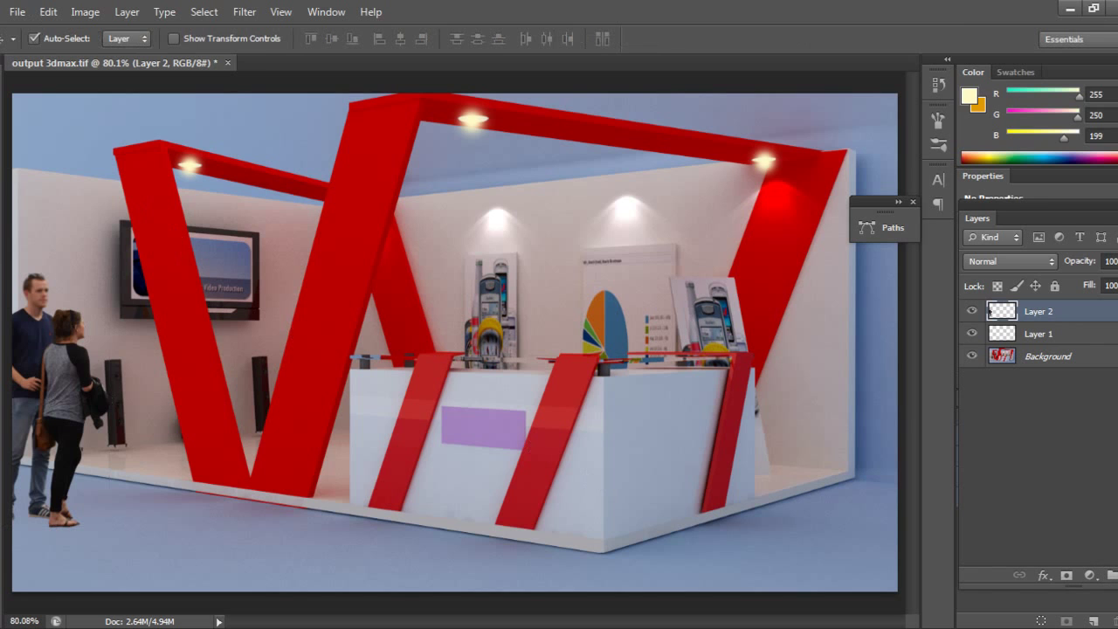
Step: Open Receptionist.png and drag the receptionist into the stall render as Layer 3
{"action": "left_click", "coordinate": [17, 11]}
{"action": "left_click", "coordinate": [45, 44]}
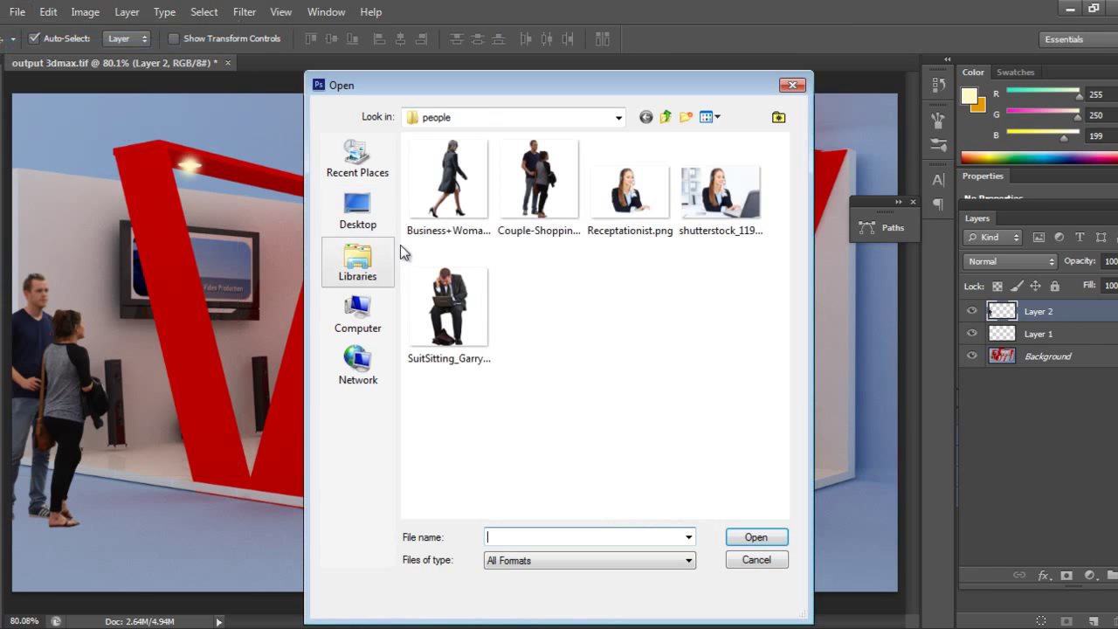
{"action": "left_click", "coordinate": [629, 197]}
{"action": "left_click", "coordinate": [755, 534]}
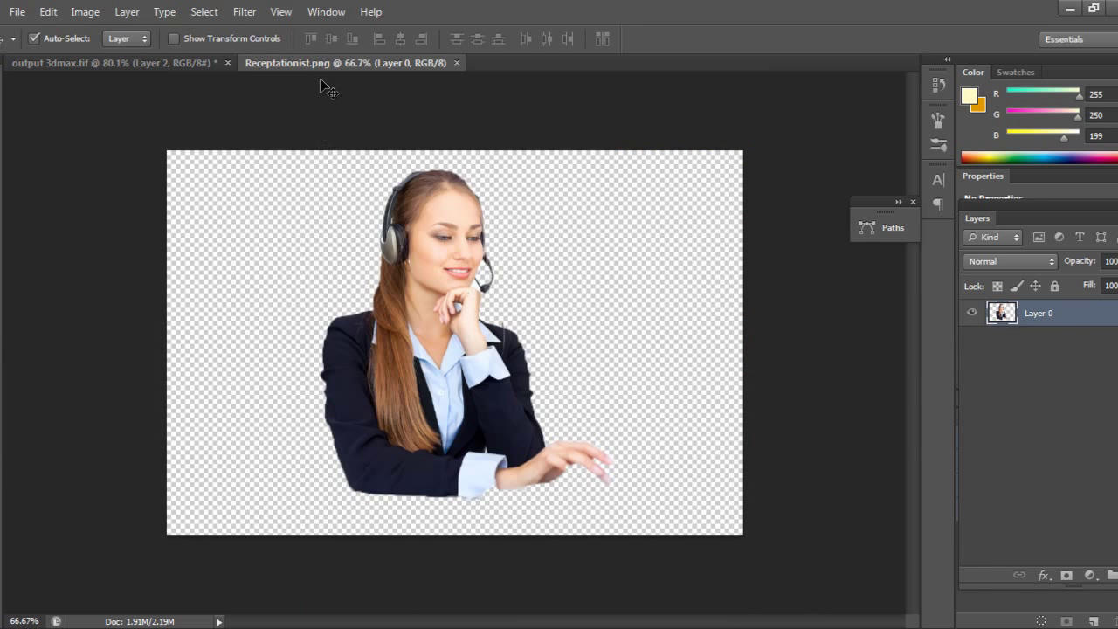
{"action": "left_click_drag", "start_coordinate": [345, 63], "coordinate": [644, 275]}
{"action": "left_click_drag", "start_coordinate": [679, 403], "coordinate": [476, 398]}
{"action": "left_click_drag", "start_coordinate": [729, 274], "coordinate": [366, 287]}
{"action": "left_click", "coordinate": [679, 274]}
{"action": "left_click_drag", "start_coordinate": [460, 489], "coordinate": [564, 332]}
Step: Scale the receptionist to about 29% and lower her behind the reception counter
{"action": "key", "text": "ctrl+t"}
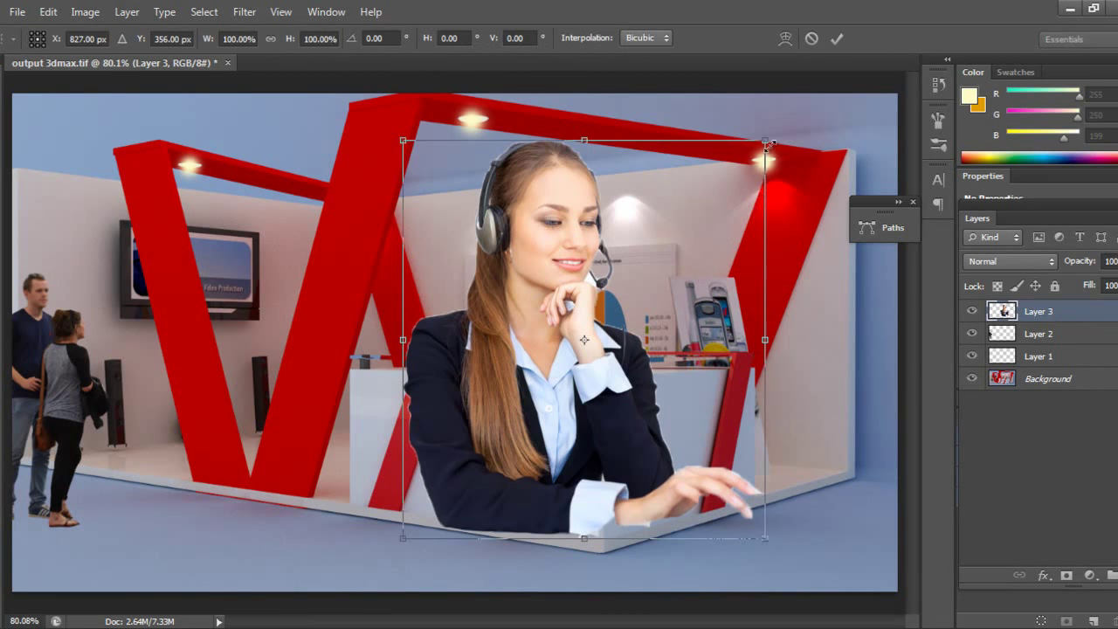
{"action": "left_click_drag", "start_coordinate": [767, 144], "coordinate": [649, 290]}
{"action": "left_click_drag", "start_coordinate": [560, 377], "coordinate": [595, 381]}
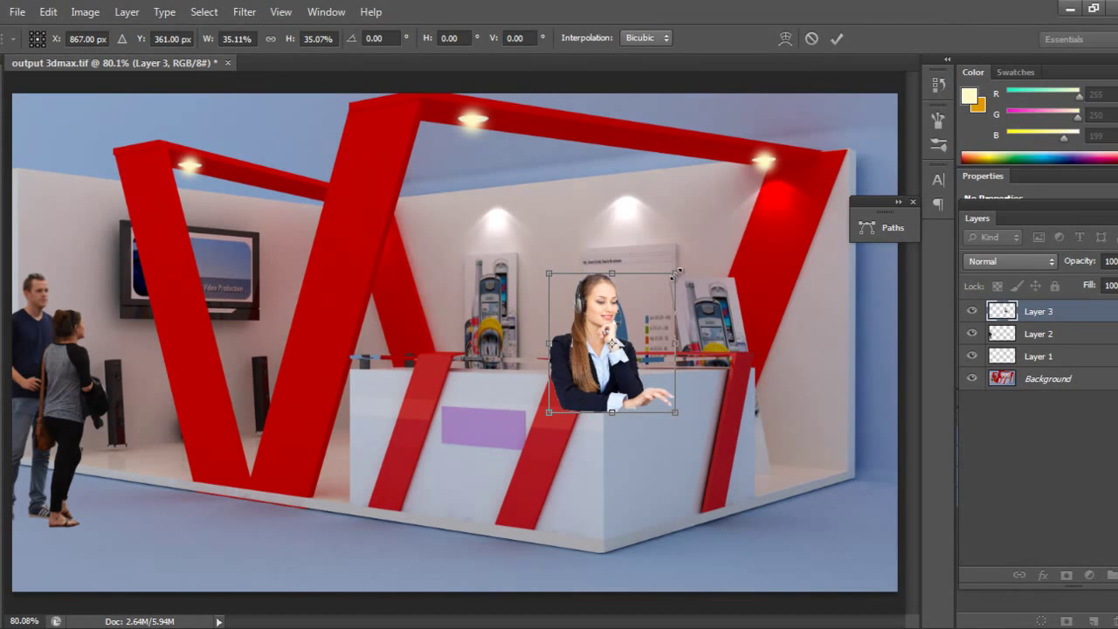
{"action": "left_click_drag", "start_coordinate": [666, 280], "coordinate": [666, 282]}
{"action": "mouse_move", "coordinate": [611, 340]}
{"action": "left_mouse_down"}
{"action": "mouse_move", "coordinate": [610, 393]}
{"action": "mouse_move", "coordinate": [560, 385]}
{"action": "mouse_move", "coordinate": [402, 445]}
{"action": "mouse_move", "coordinate": [594, 350]}
{"action": "mouse_move", "coordinate": [612, 353]}
{"action": "mouse_move", "coordinate": [594, 360]}
{"action": "mouse_move", "coordinate": [603, 352]}
{"action": "left_mouse_up"}
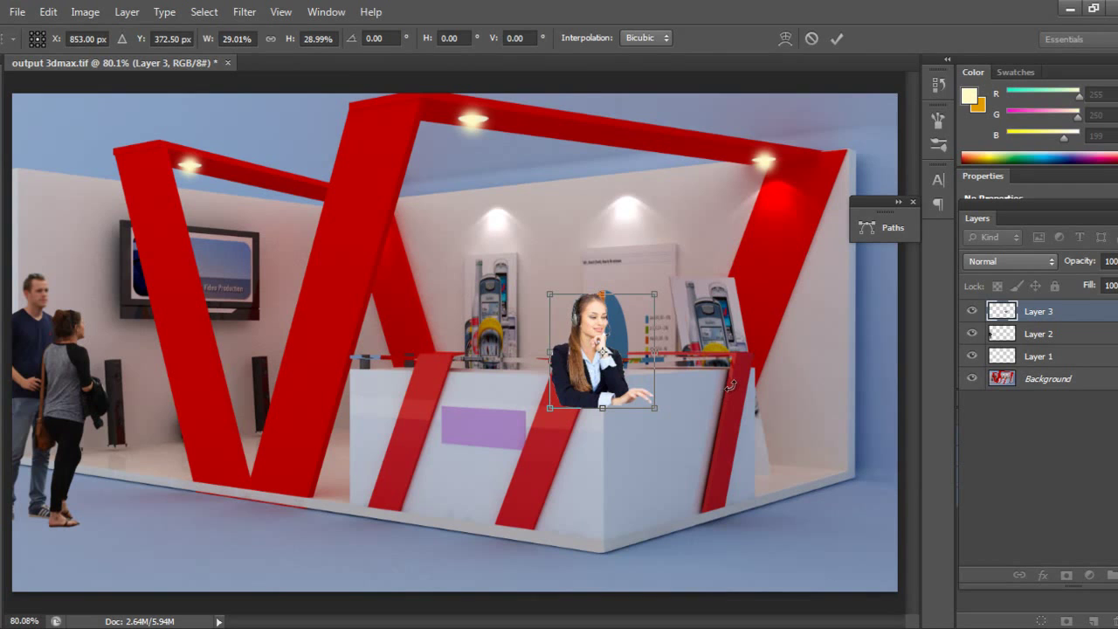
{"action": "key", "text": "Return"}
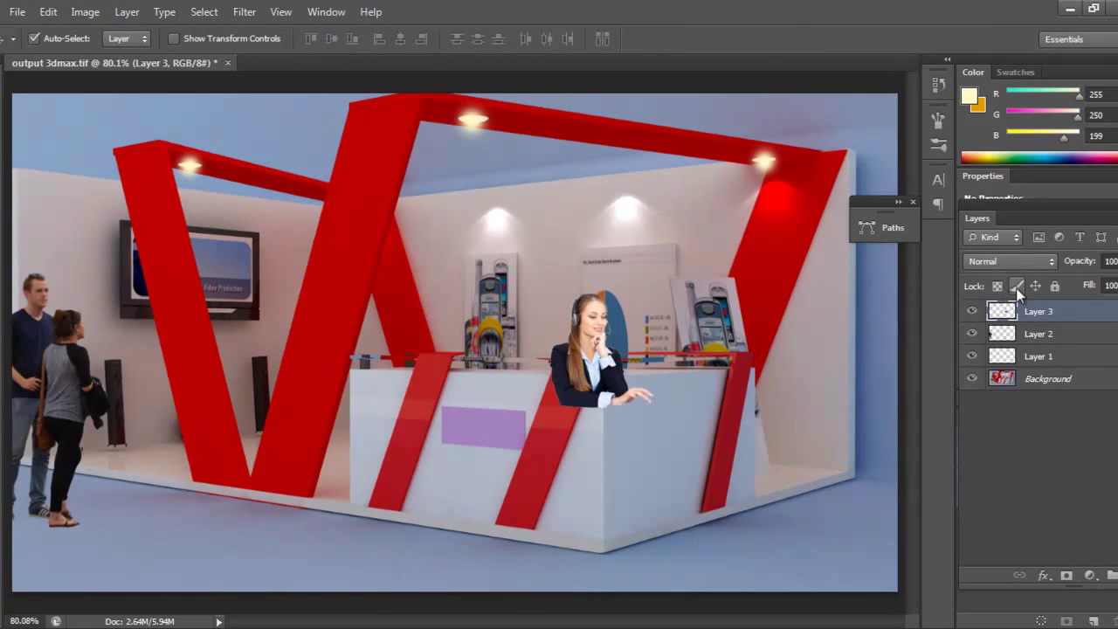
Step: Add a layer mask to Layer 3, zoom in on the receptionist and enlarge the brush
{"action": "left_click", "coordinate": [1066, 577]}
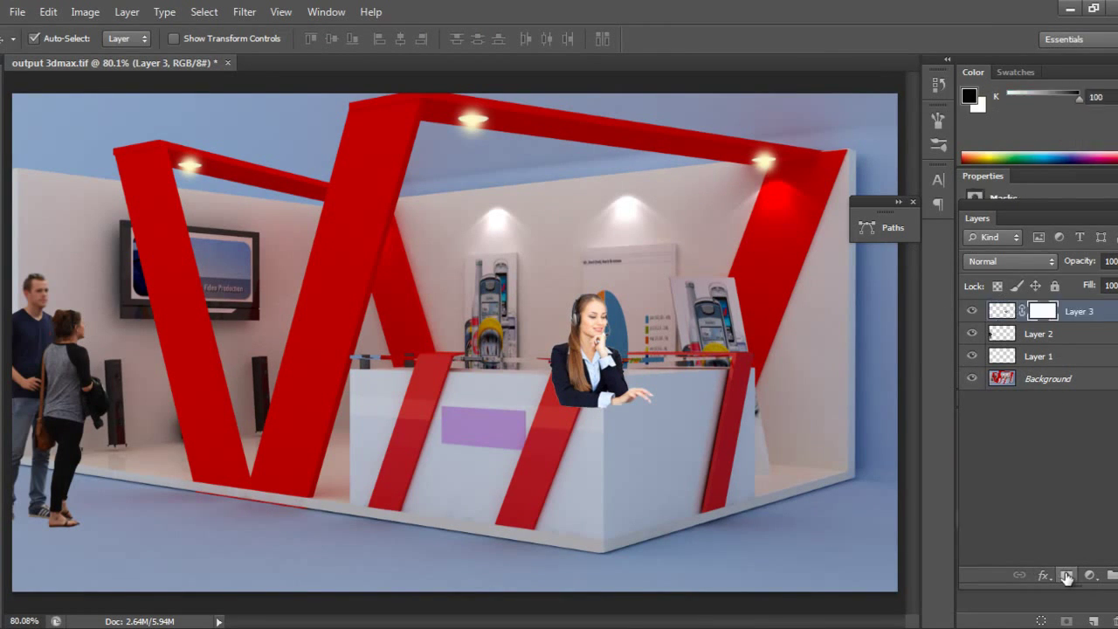
{"action": "key", "text": "b"}
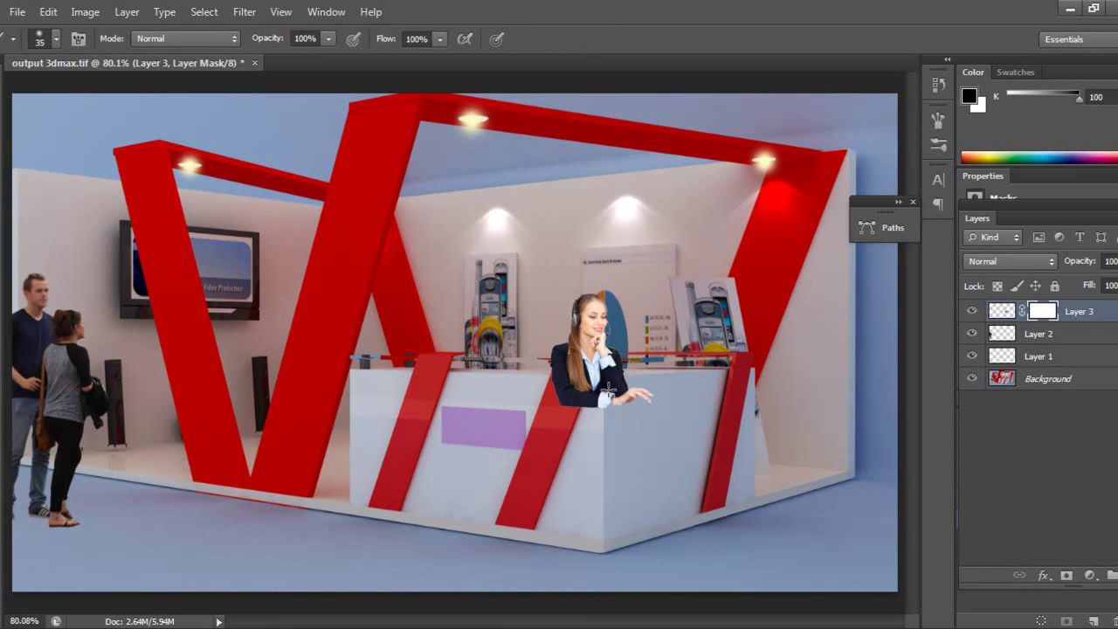
{"action": "key", "text": "ctrl+1"}
{"action": "key", "text": "ctrl+plus"}
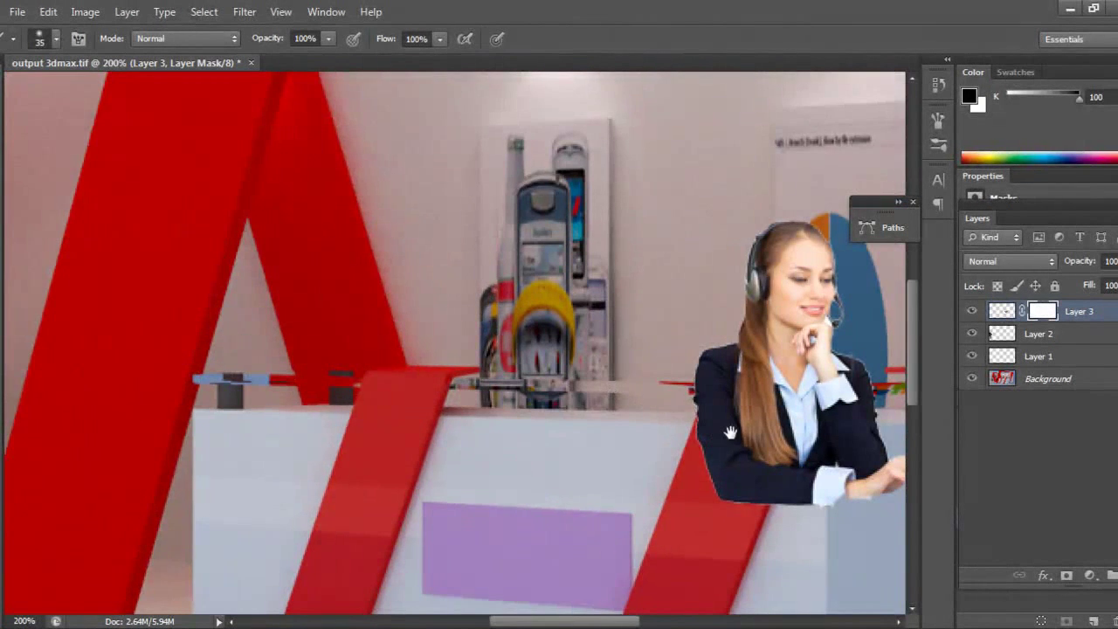
{"action": "left_click_drag", "start_coordinate": [730, 432], "coordinate": [474, 349]}
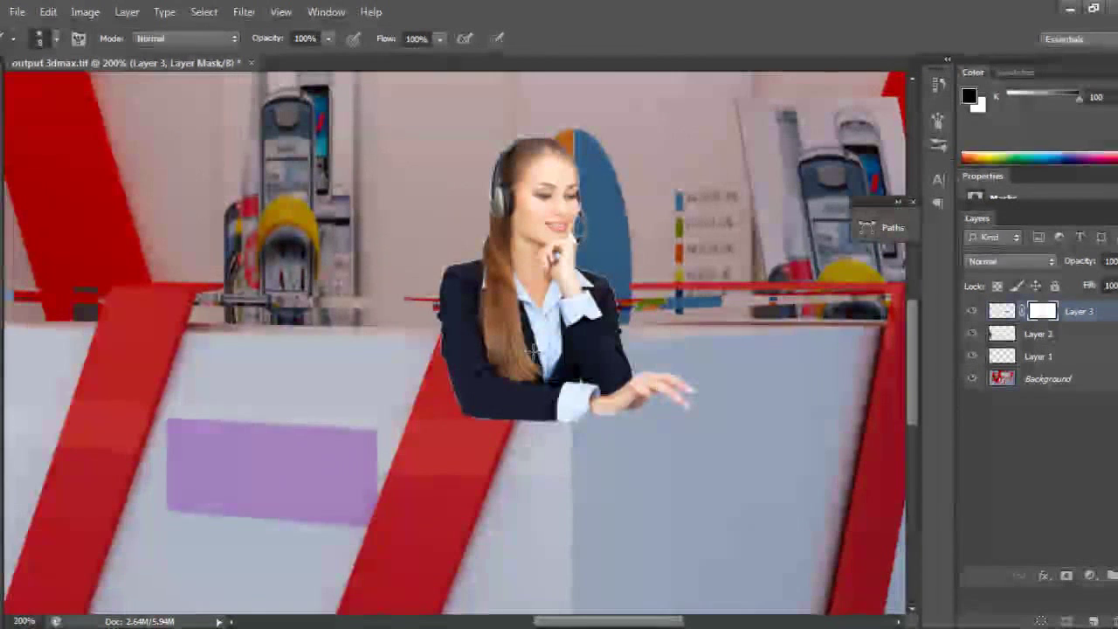
{"action": "key", "text": "bracketright"}
{"action": "key", "text": "bracketright"}
{"action": "key", "text": "bracketright"}
{"action": "key", "text": "bracketright"}
{"action": "key", "text": "bracketright"}
{"action": "key", "text": "bracketright"}
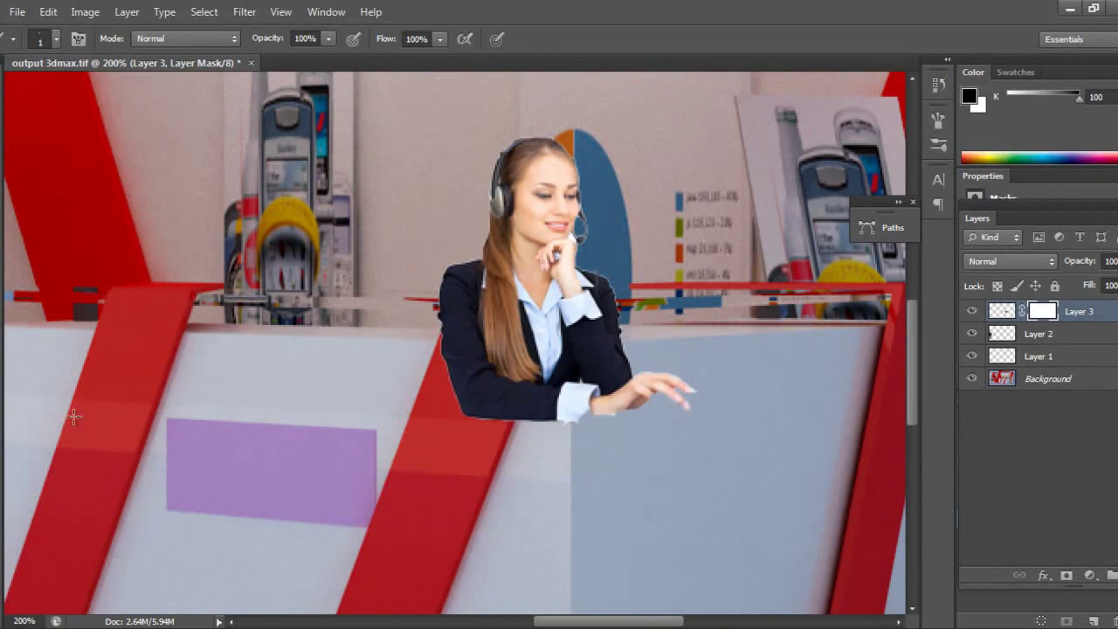
{"action": "left_click", "coordinate": [55, 40]}
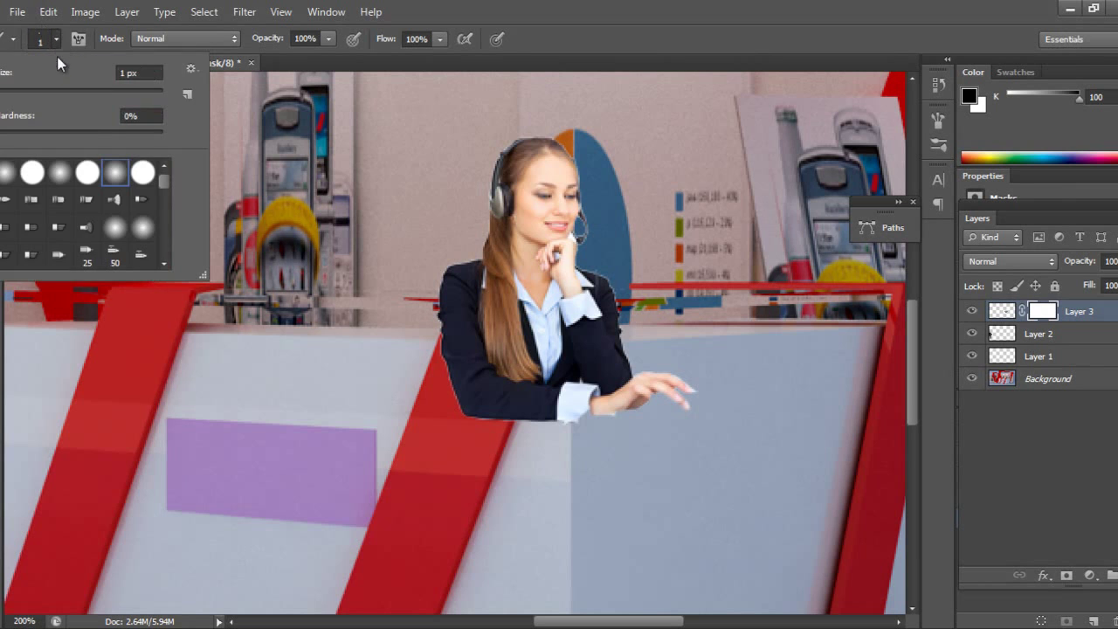
{"action": "left_click_drag", "start_coordinate": [2, 92], "coordinate": [26, 92]}
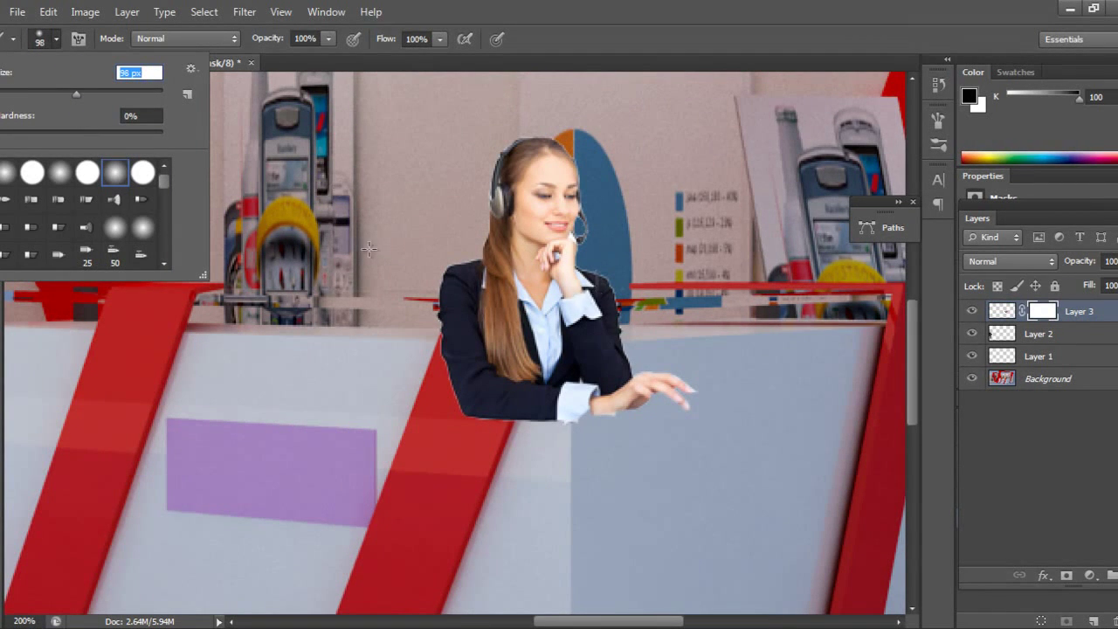
{"action": "key", "text": "Caps_Lock"}
{"action": "left_click", "coordinate": [608, 63]}
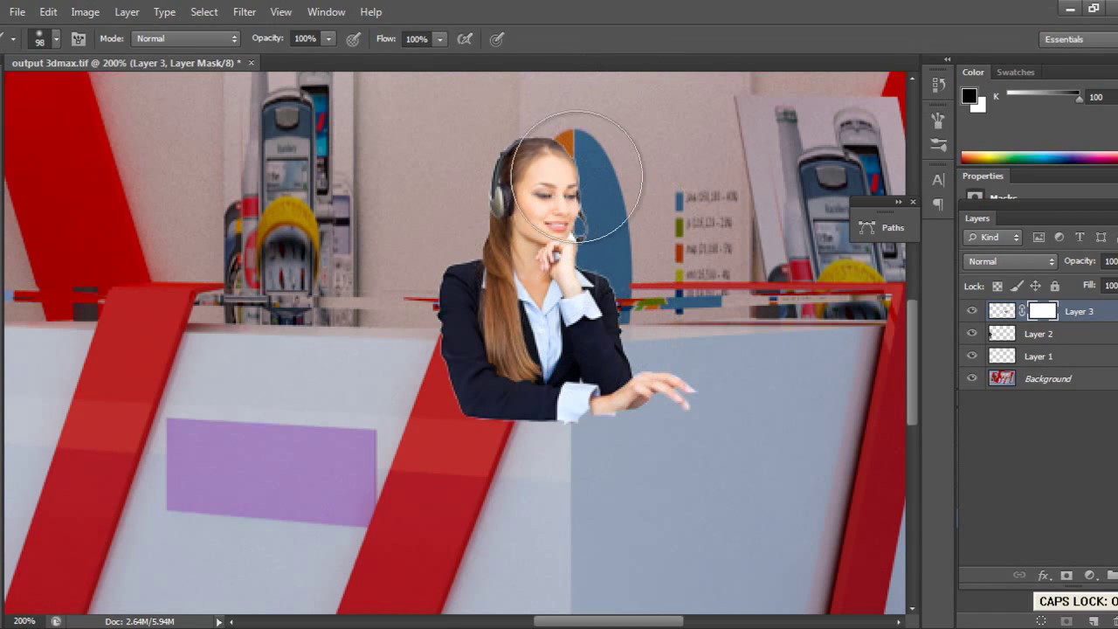
Step: Paint on the mask with a 30 px brush to hide her hand, forearm and desk edge
{"action": "key", "text": "bracketleft"}
{"action": "key", "text": "bracketleft"}
{"action": "key", "text": "bracketleft"}
{"action": "key", "text": "bracketleft"}
{"action": "key", "text": "bracketleft"}
{"action": "key", "text": "bracketleft"}
{"action": "key", "text": "bracketleft"}
{"action": "key", "text": "bracketleft"}
{"action": "key", "text": "bracketleft"}
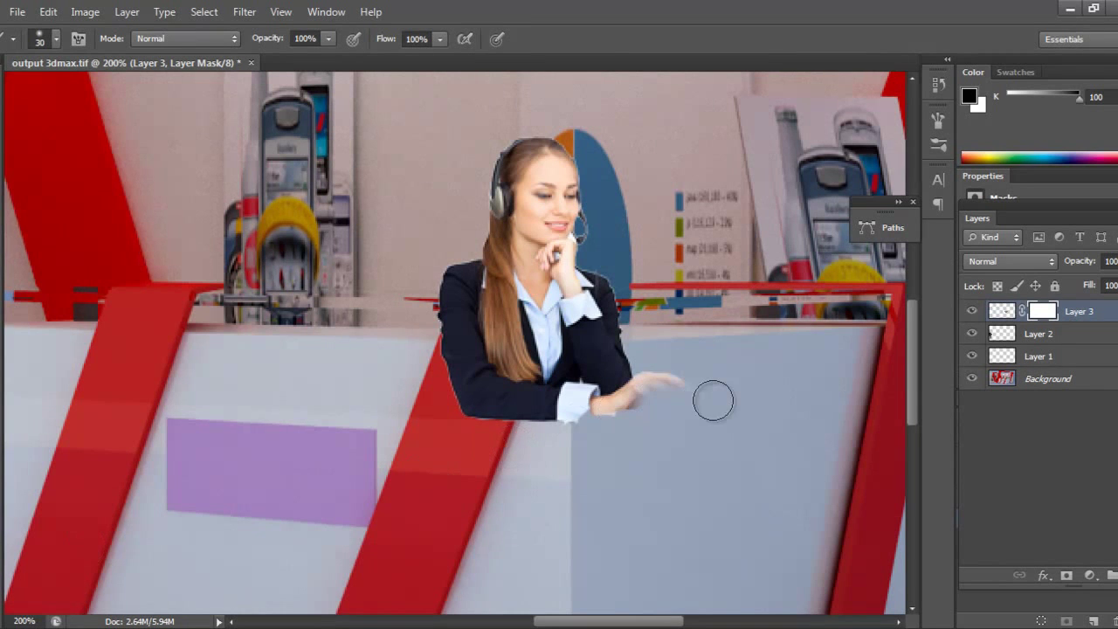
{"action": "mouse_move", "coordinate": [714, 399]}
{"action": "left_mouse_down"}
{"action": "mouse_move", "coordinate": [572, 414]}
{"action": "mouse_move", "coordinate": [702, 375]}
{"action": "mouse_move", "coordinate": [435, 408]}
{"action": "mouse_move", "coordinate": [591, 423]}
{"action": "mouse_move", "coordinate": [437, 421]}
{"action": "mouse_move", "coordinate": [583, 393]}
{"action": "mouse_move", "coordinate": [412, 370]}
{"action": "mouse_move", "coordinate": [506, 372]}
{"action": "mouse_move", "coordinate": [448, 359]}
{"action": "mouse_move", "coordinate": [446, 346]}
{"action": "mouse_move", "coordinate": [658, 355]}
{"action": "mouse_move", "coordinate": [513, 370]}
{"action": "left_mouse_up"}
{"action": "key", "text": "bracketleft"}
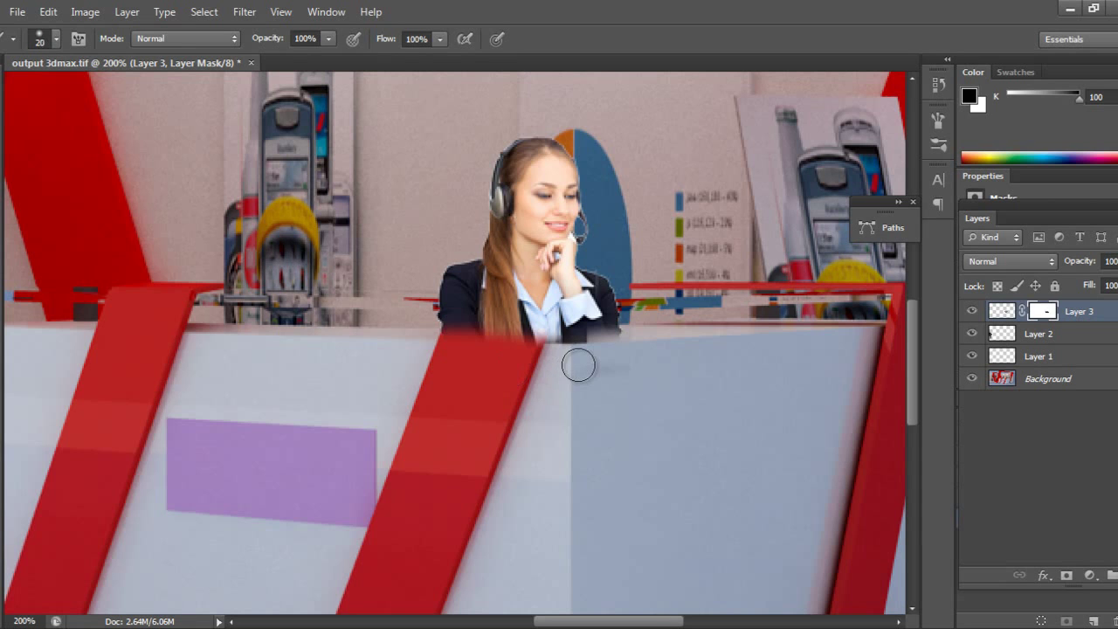
{"action": "key", "text": "bracketleft"}
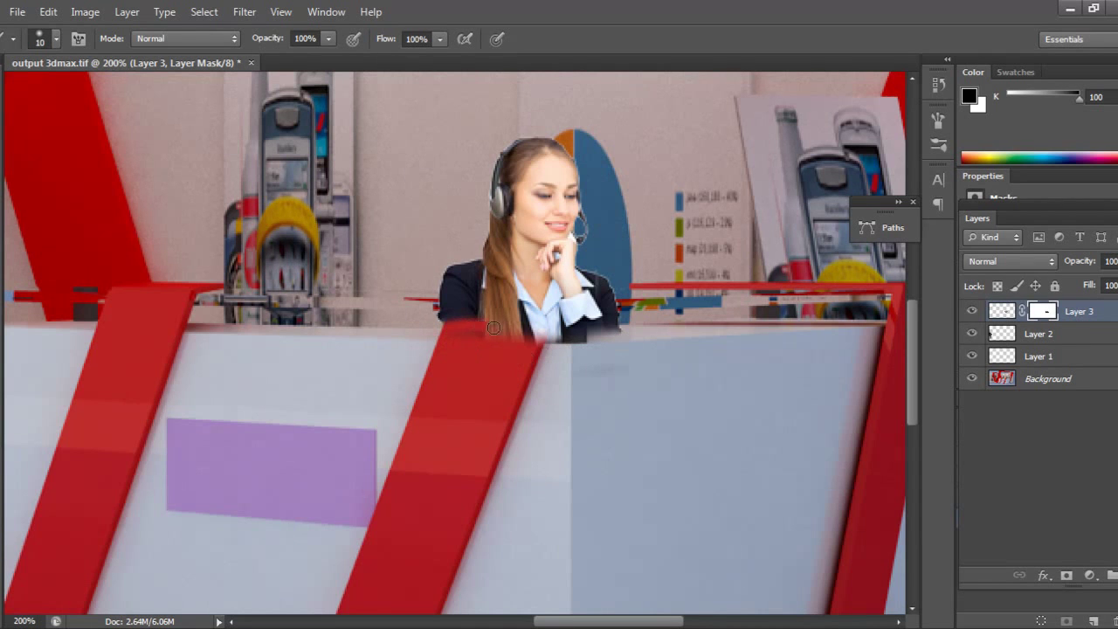
{"action": "key", "text": "bracketright"}
{"action": "key", "text": "bracketright"}
{"action": "key", "text": "bracketright"}
{"action": "mouse_move", "coordinate": [621, 341]}
{"action": "left_mouse_down"}
{"action": "mouse_move", "coordinate": [451, 357]}
{"action": "mouse_move", "coordinate": [631, 338]}
{"action": "mouse_move", "coordinate": [557, 340]}
{"action": "mouse_move", "coordinate": [518, 349]}
{"action": "mouse_move", "coordinate": [636, 346]}
{"action": "left_mouse_up"}
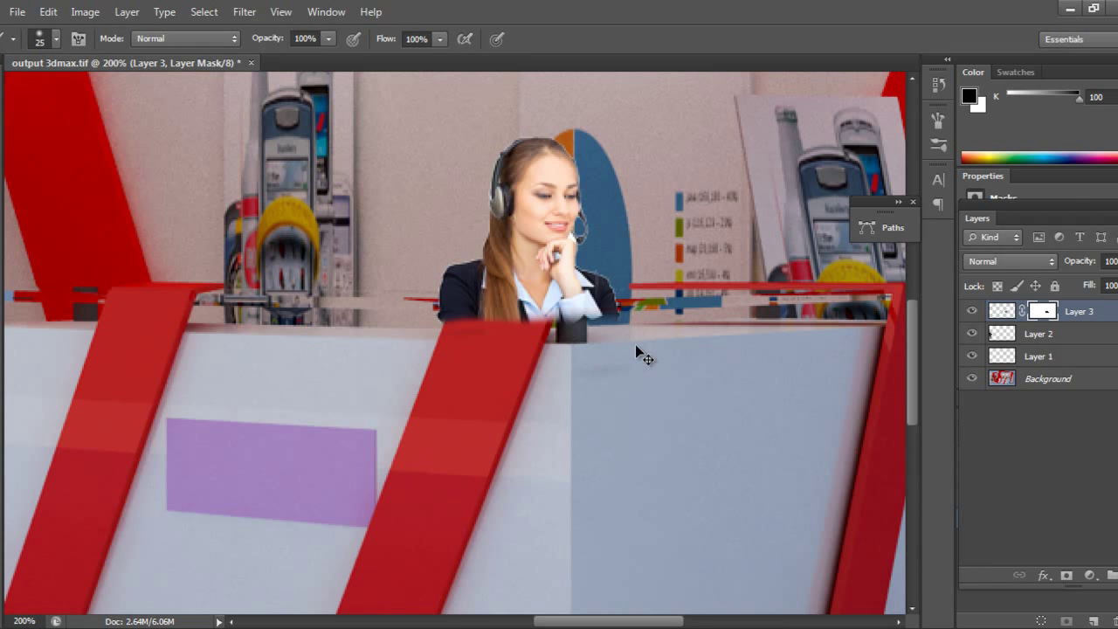
Step: Undo the mask painting and scale the receptionist down to about 74%
{"action": "key", "text": "ctrl+0"}
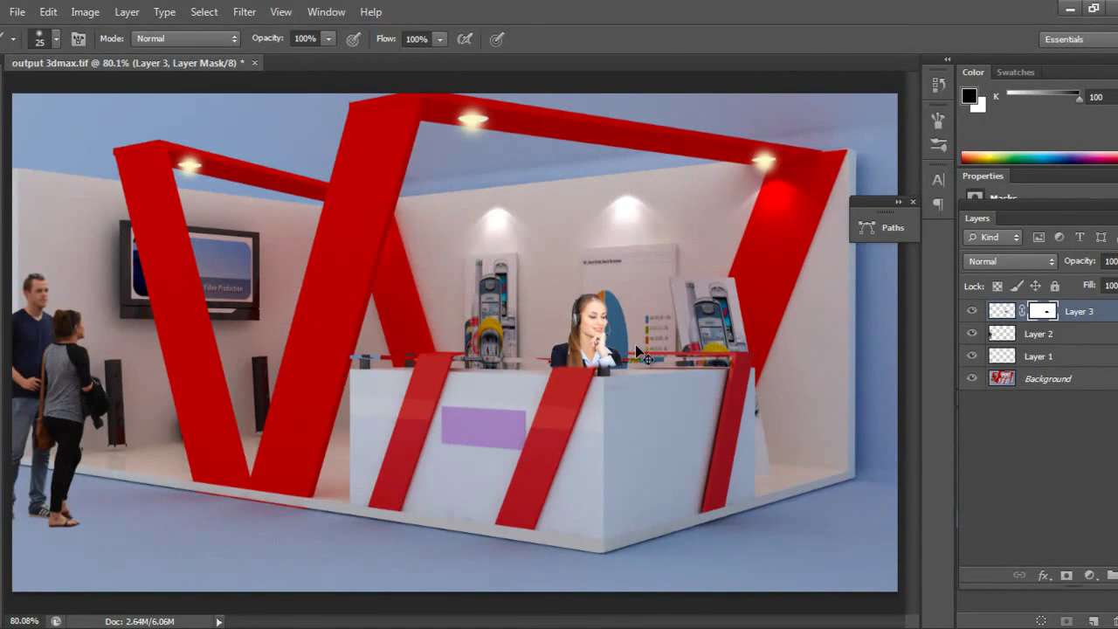
{"action": "key", "text": "ctrl+t"}
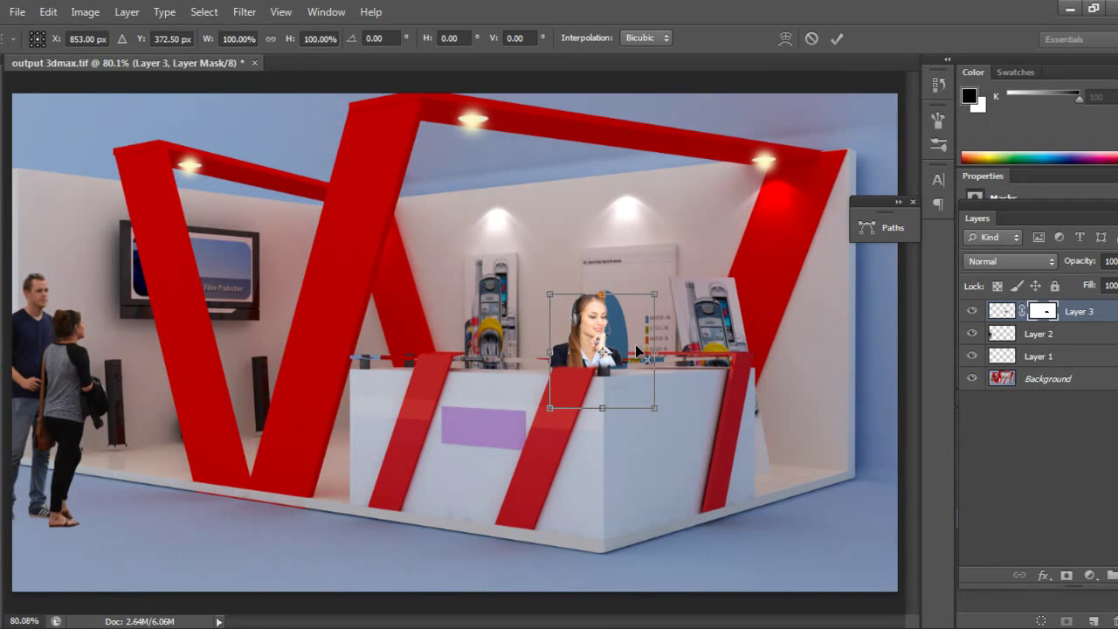
{"action": "key", "text": "Return"}
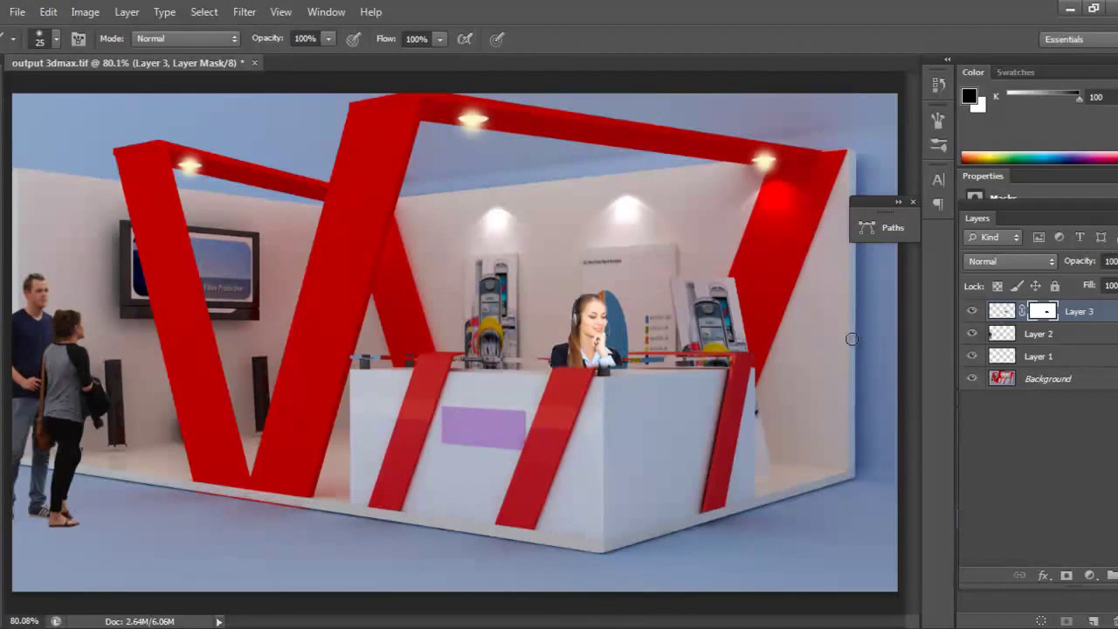
{"action": "key", "text": "ctrl+alt+z"}
{"action": "key", "text": "ctrl+alt+z"}
{"action": "key", "text": "ctrl+alt+z"}
{"action": "key", "text": "ctrl+alt+z"}
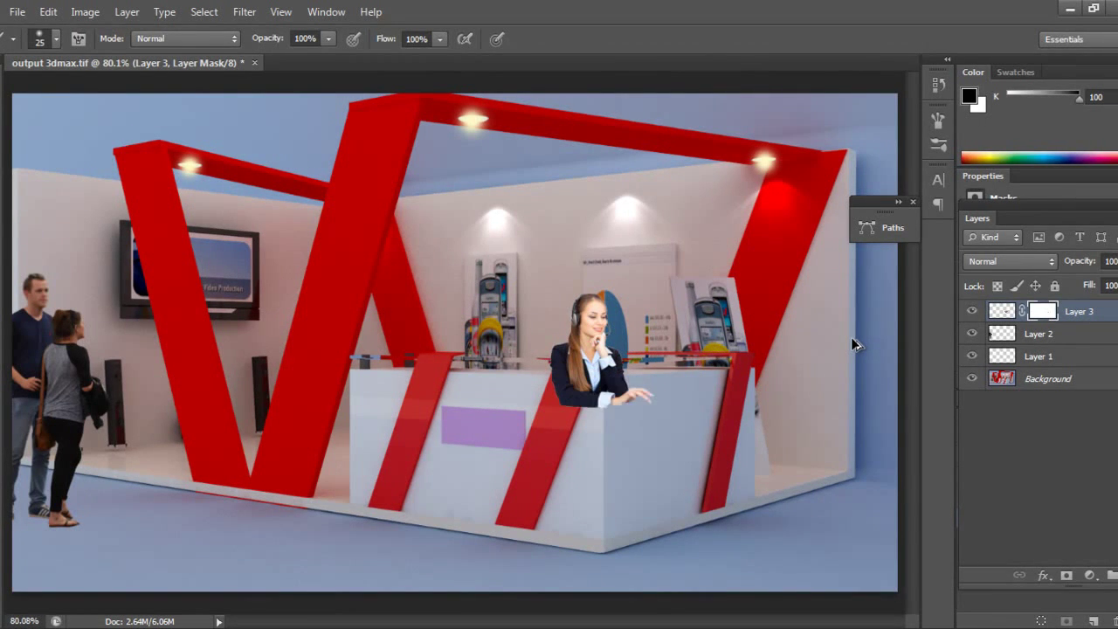
{"action": "key", "text": "ctrl+t"}
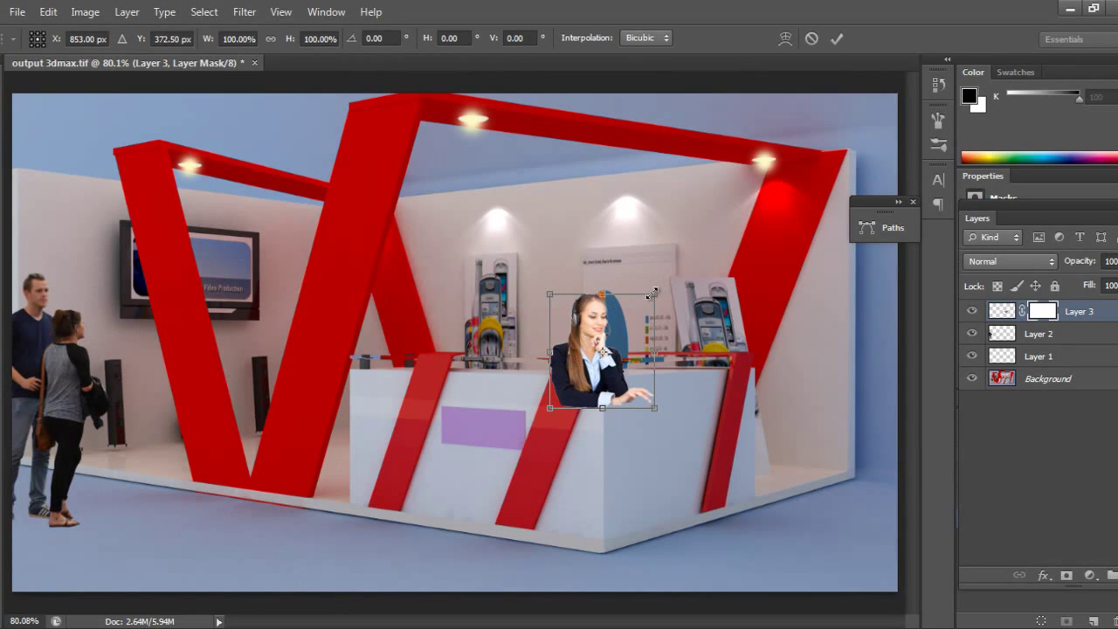
{"action": "left_click_drag", "start_coordinate": [653, 293], "coordinate": [636, 306]}
{"action": "key", "text": "Return"}
{"action": "key", "text": "b"}
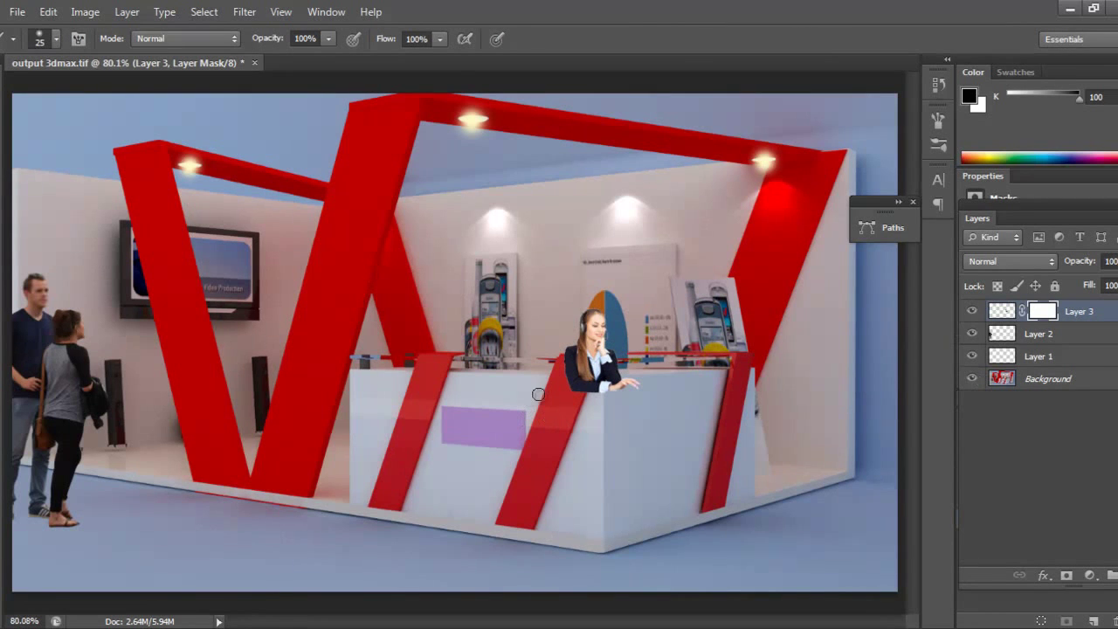
Step: Paint black on Layer 3's mask to hide the receptionist's hand, arm and torso behind the counter top
{"action": "mouse_move", "coordinate": [538, 395]}
{"action": "left_mouse_down"}
{"action": "mouse_move", "coordinate": [631, 387]}
{"action": "mouse_move", "coordinate": [596, 389]}
{"action": "mouse_move", "coordinate": [629, 377]}
{"action": "mouse_move", "coordinate": [588, 385]}
{"action": "mouse_move", "coordinate": [623, 377]}
{"action": "mouse_move", "coordinate": [577, 376]}
{"action": "mouse_move", "coordinate": [628, 379]}
{"action": "mouse_move", "coordinate": [597, 377]}
{"action": "left_mouse_up"}
{"action": "key", "text": "ctrl+plus"}
{"action": "key", "text": "ctrl+plus"}
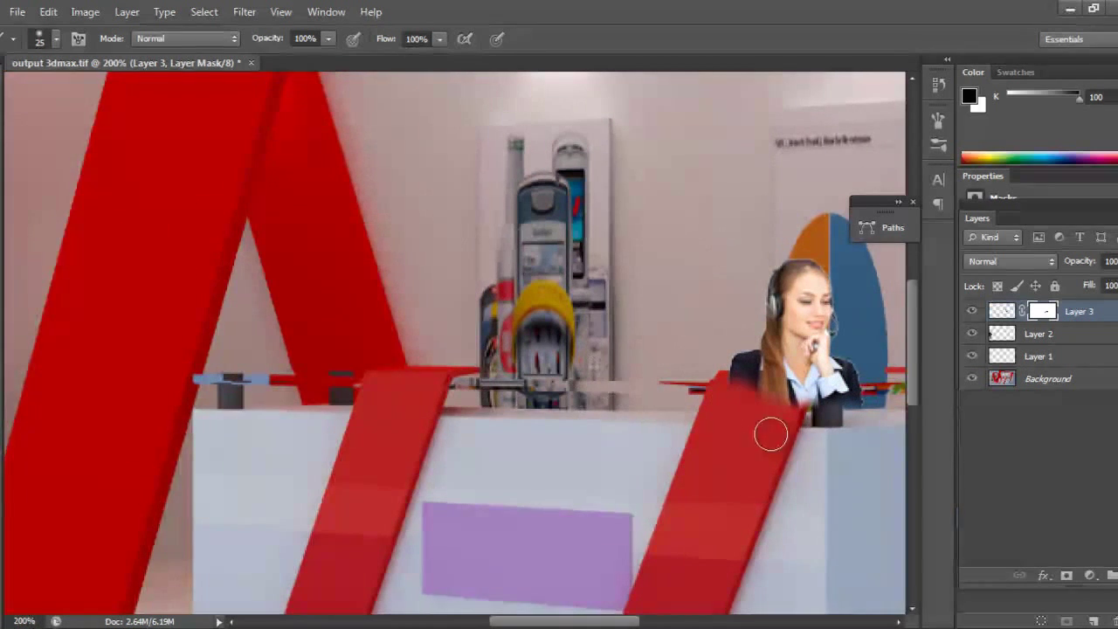
{"action": "left_click_drag", "start_coordinate": [768, 431], "coordinate": [623, 416]}
{"action": "mouse_move", "coordinate": [577, 371]}
{"action": "left_mouse_down"}
{"action": "mouse_move", "coordinate": [732, 372]}
{"action": "mouse_move", "coordinate": [658, 378]}
{"action": "mouse_move", "coordinate": [716, 383]}
{"action": "mouse_move", "coordinate": [690, 380]}
{"action": "mouse_move", "coordinate": [755, 364]}
{"action": "mouse_move", "coordinate": [664, 383]}
{"action": "left_mouse_up"}
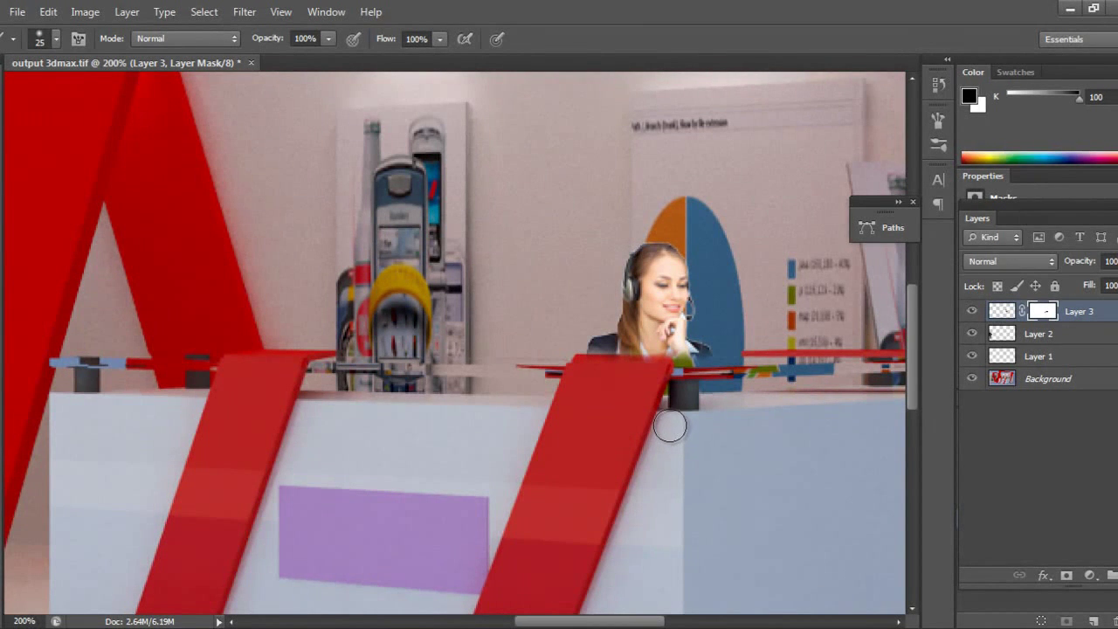
{"action": "key", "text": "ctrl+plus"}
{"action": "left_click_drag", "start_coordinate": [676, 429], "coordinate": [504, 469]}
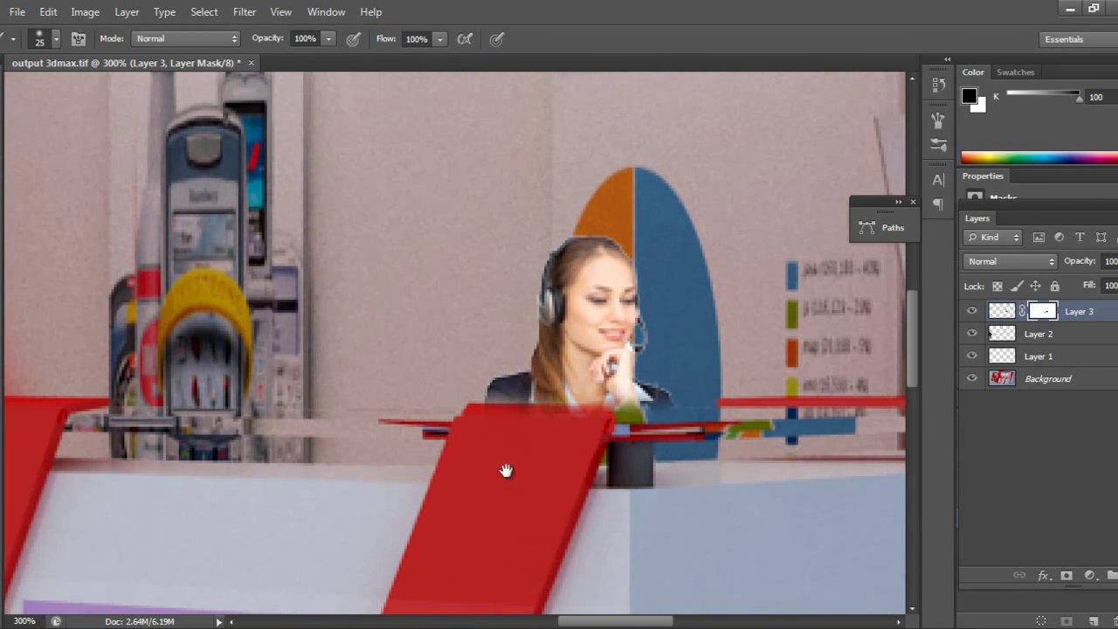
{"action": "key", "text": "bracketleft"}
{"action": "key", "text": "bracketleft"}
{"action": "key", "text": "bracketleft"}
{"action": "key", "text": "bracketleft"}
{"action": "key", "text": "bracketleft"}
Step: Paint white to restore her jacket beside the hair and the cuff edge, then zoom out
{"action": "key", "text": "x"}
{"action": "mouse_move", "coordinate": [507, 395]}
{"action": "left_mouse_down"}
{"action": "mouse_move", "coordinate": [601, 396]}
{"action": "mouse_move", "coordinate": [625, 402]}
{"action": "mouse_move", "coordinate": [621, 414]}
{"action": "mouse_move", "coordinate": [668, 404]}
{"action": "mouse_move", "coordinate": [679, 419]}
{"action": "mouse_move", "coordinate": [649, 417]}
{"action": "mouse_move", "coordinate": [658, 446]}
{"action": "left_mouse_up"}
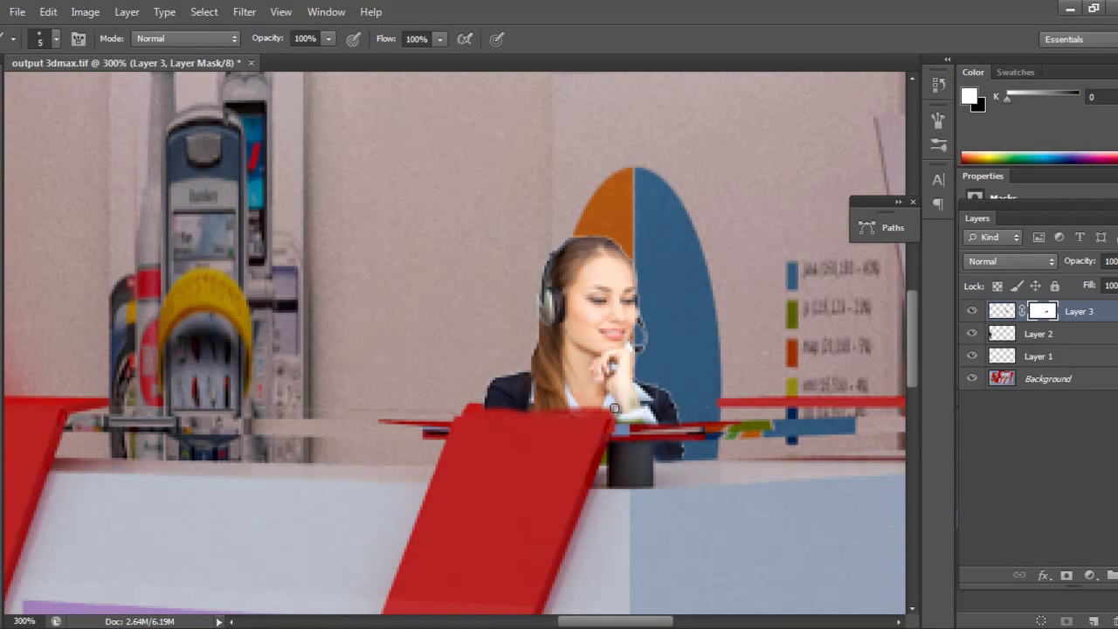
{"action": "left_click_drag", "start_coordinate": [624, 416], "coordinate": [650, 421]}
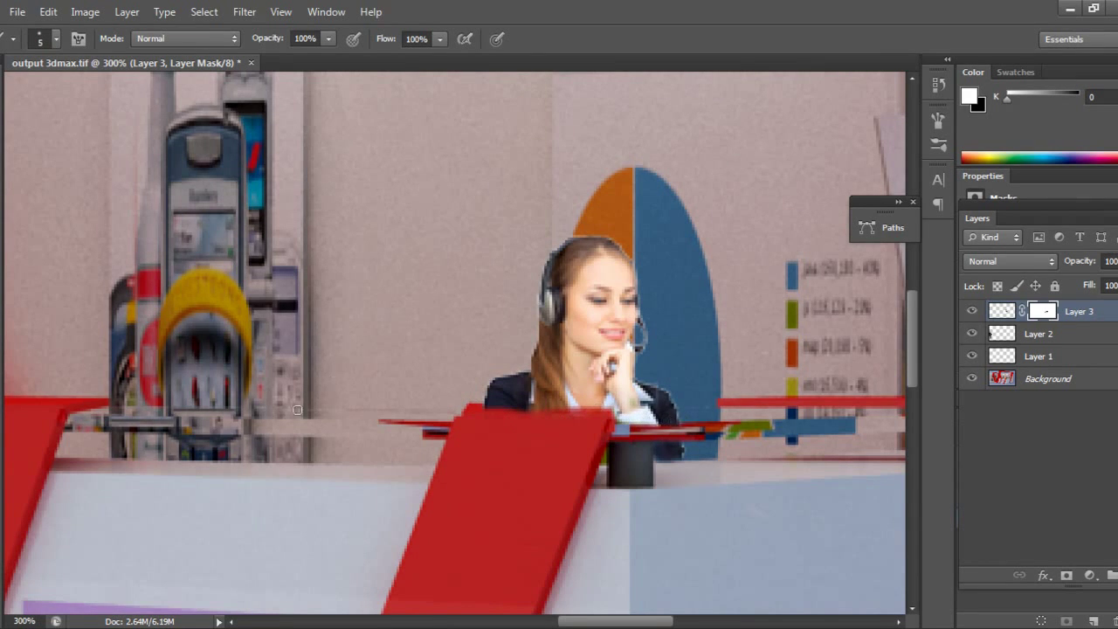
{"action": "key", "text": "x"}
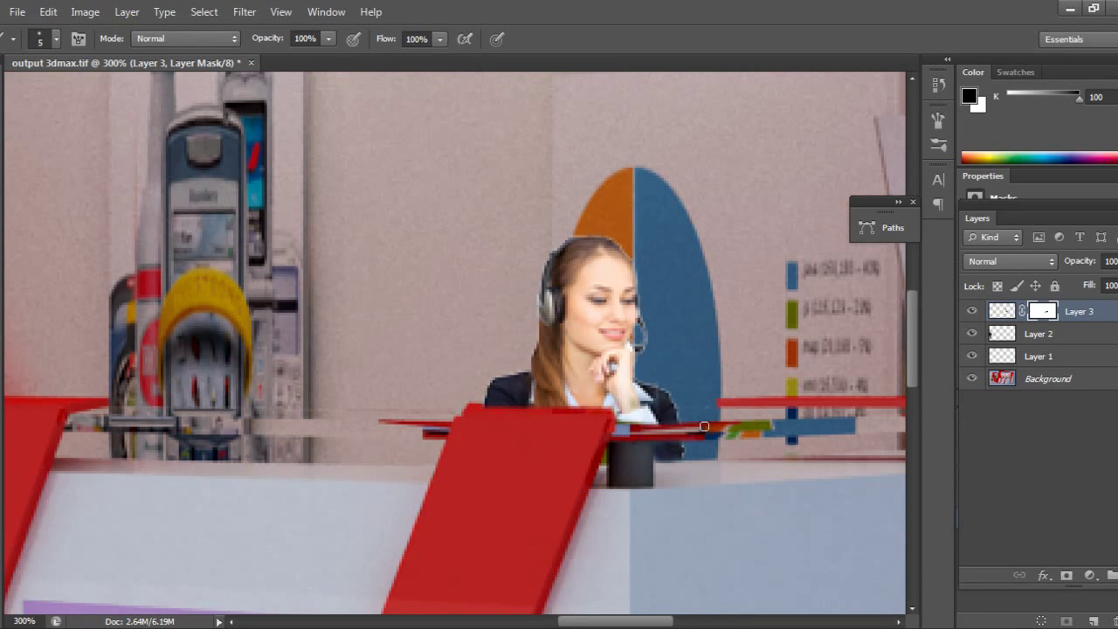
{"action": "key", "text": "ctrl+minus"}
{"action": "key", "text": "ctrl+minus"}
{"action": "key", "text": "ctrl+minus"}
{"action": "key", "text": "ctrl+minus"}
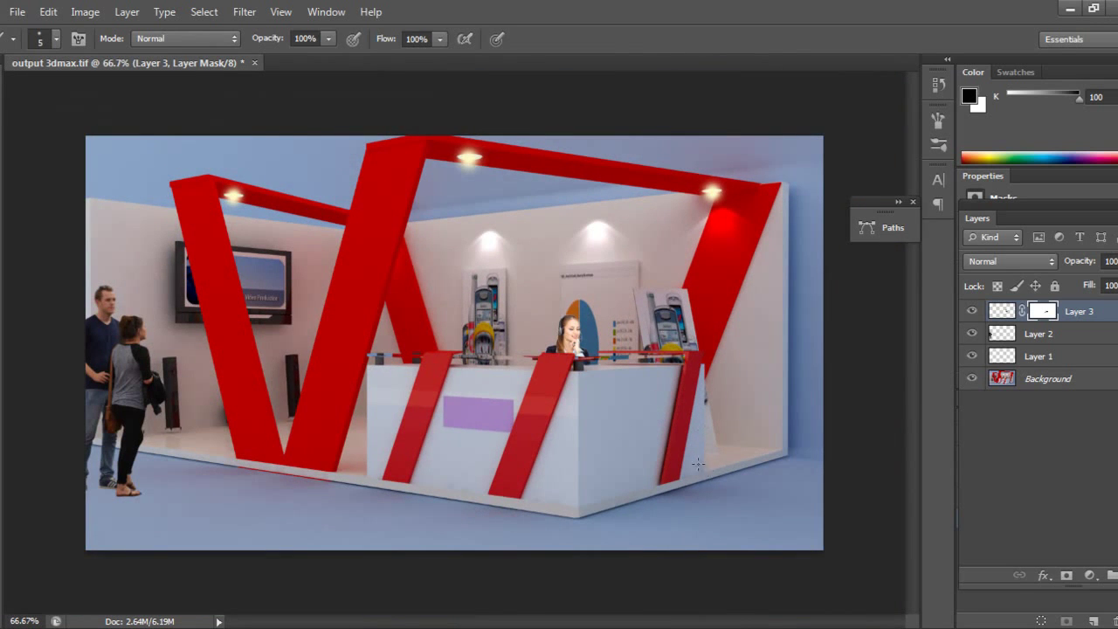
Step: Target the receptionist's pixels and apply Hue/Saturation with Hue -8, Saturation +29, Lightness -9
{"action": "left_click", "coordinate": [91, 14]}
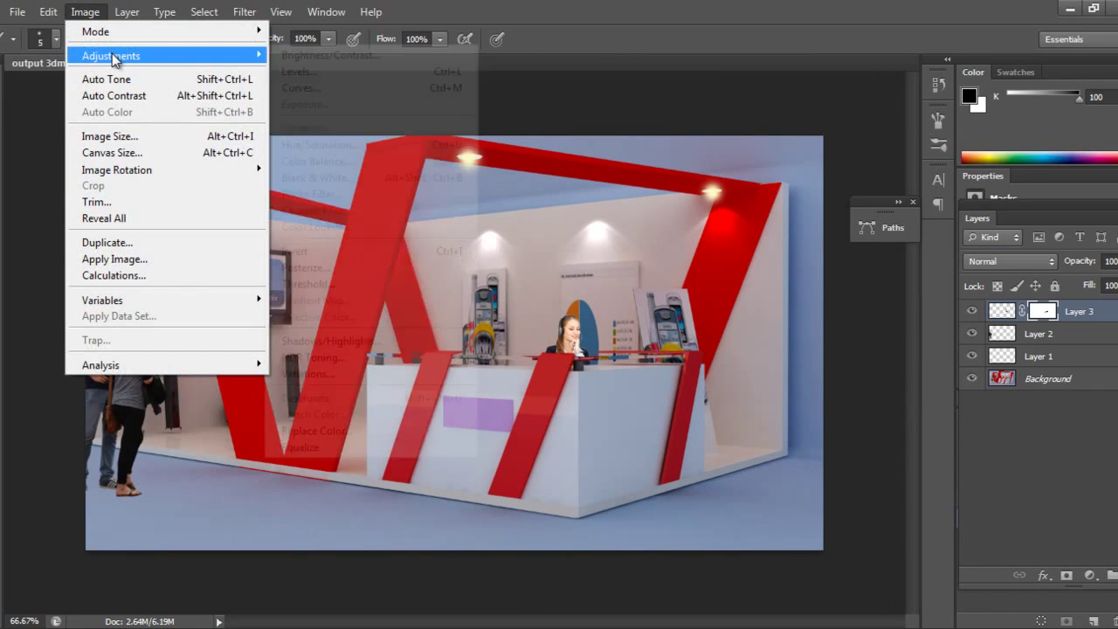
{"action": "mouse_move", "coordinate": [114, 58]}
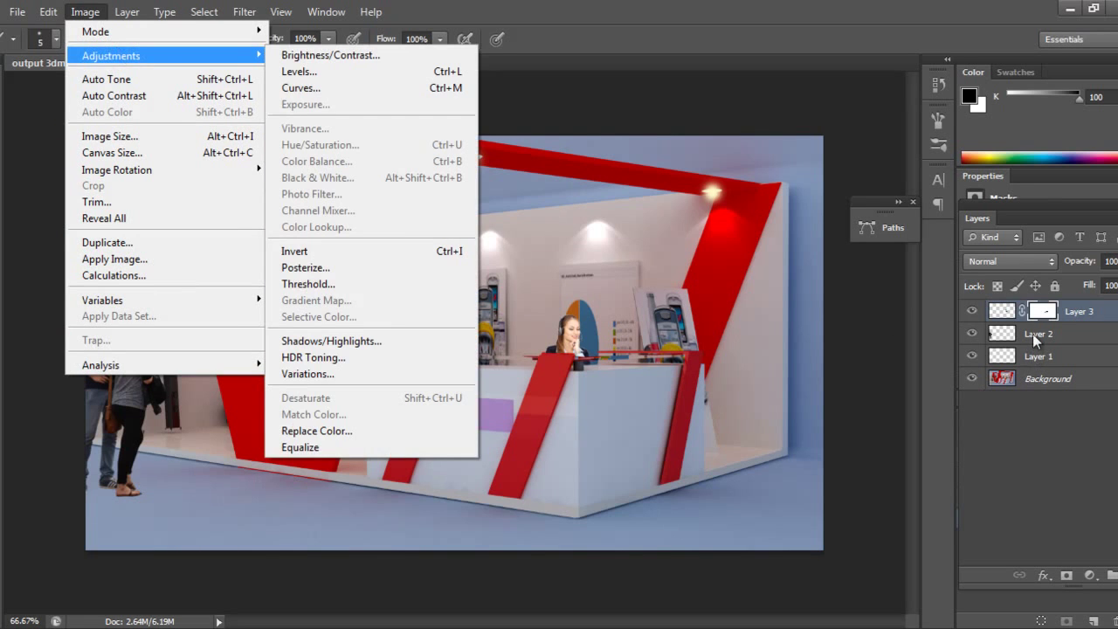
{"action": "left_click", "coordinate": [1002, 313]}
{"action": "left_click", "coordinate": [86, 12]}
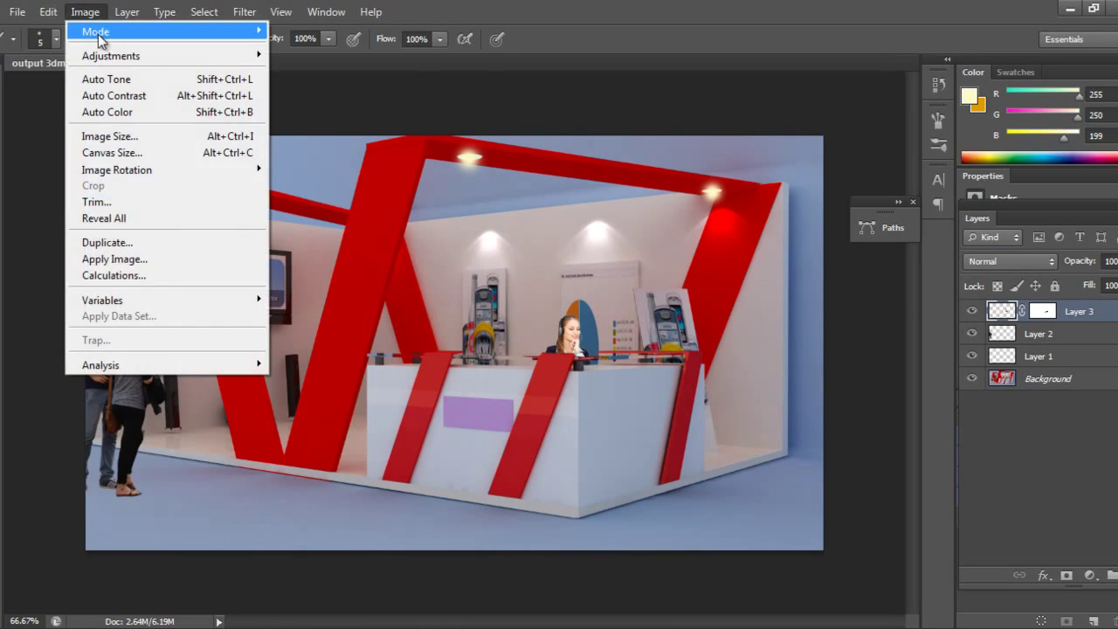
{"action": "mouse_move", "coordinate": [99, 55]}
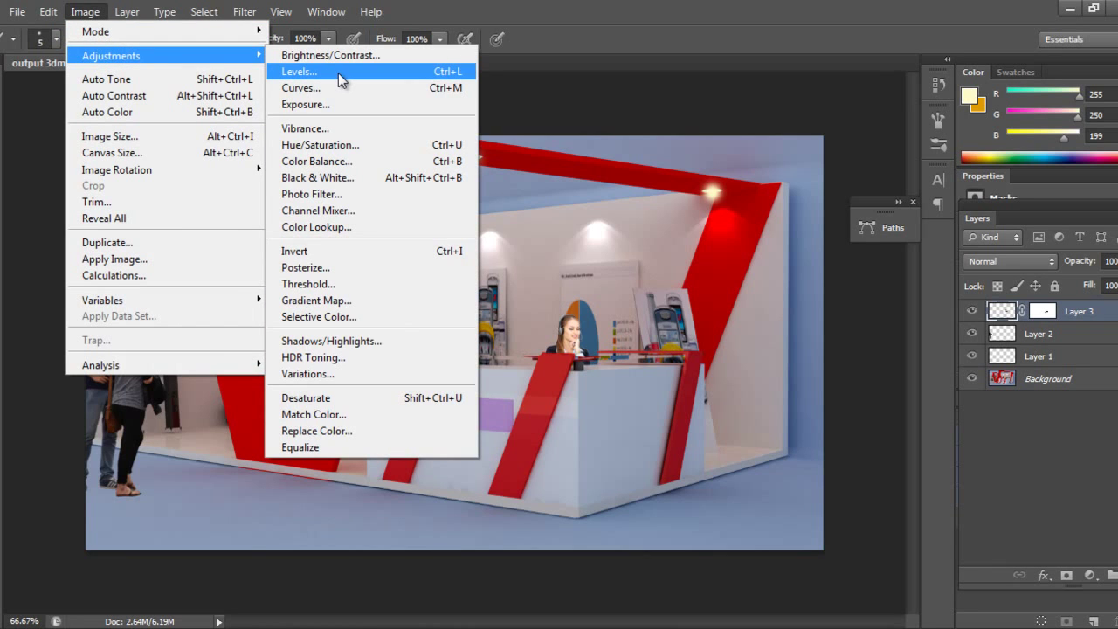
{"action": "left_click", "coordinate": [332, 145]}
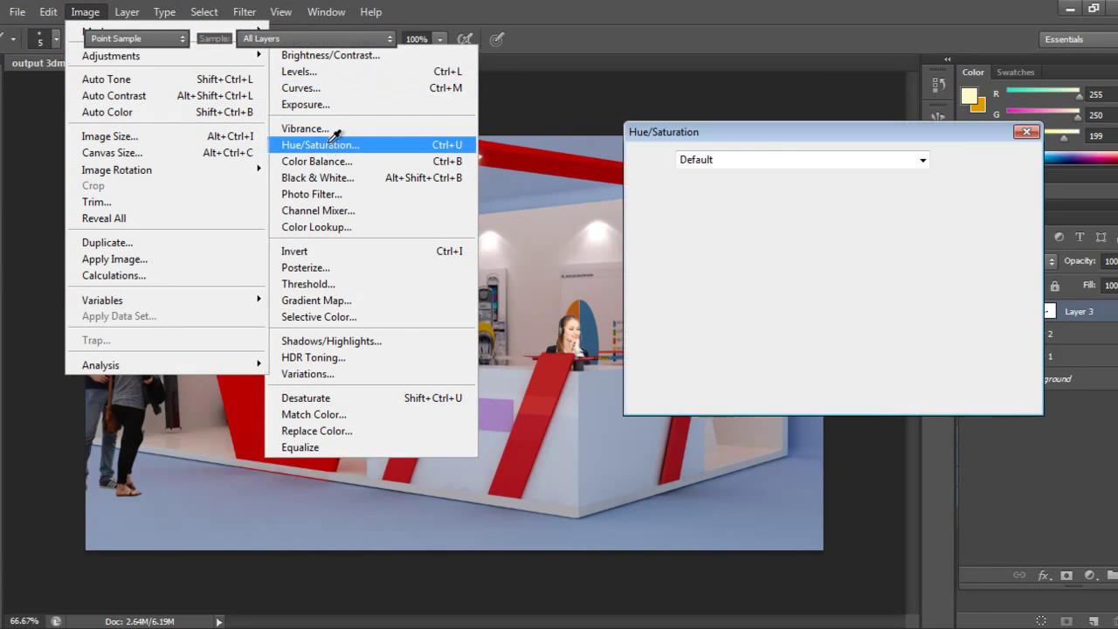
{"action": "left_click_drag", "start_coordinate": [763, 142], "coordinate": [847, 127]}
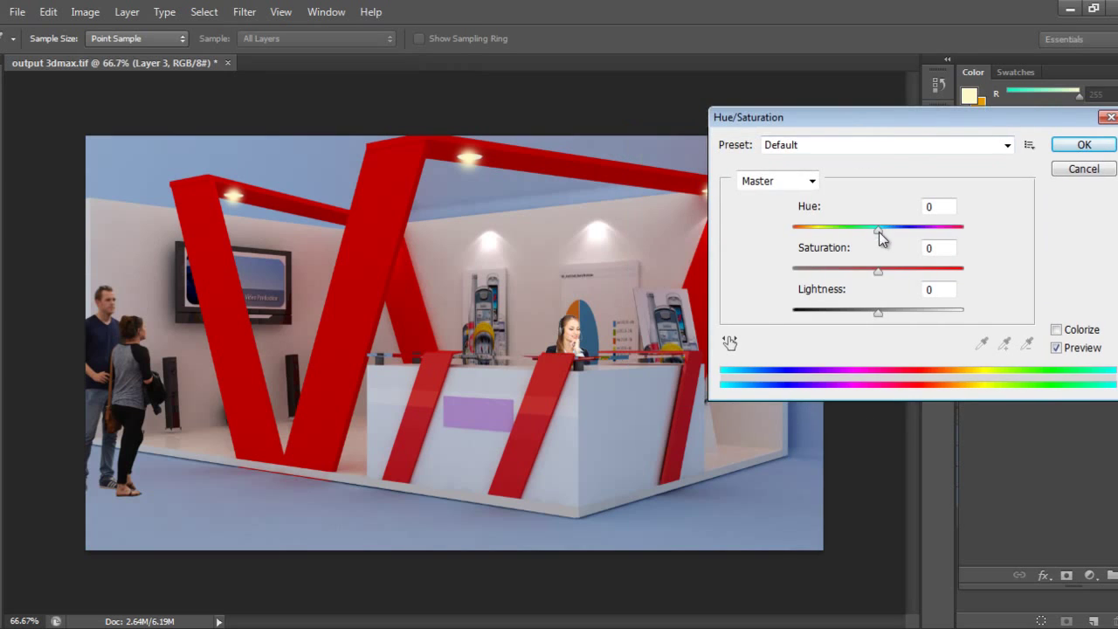
{"action": "left_click_drag", "start_coordinate": [881, 275], "coordinate": [900, 275]}
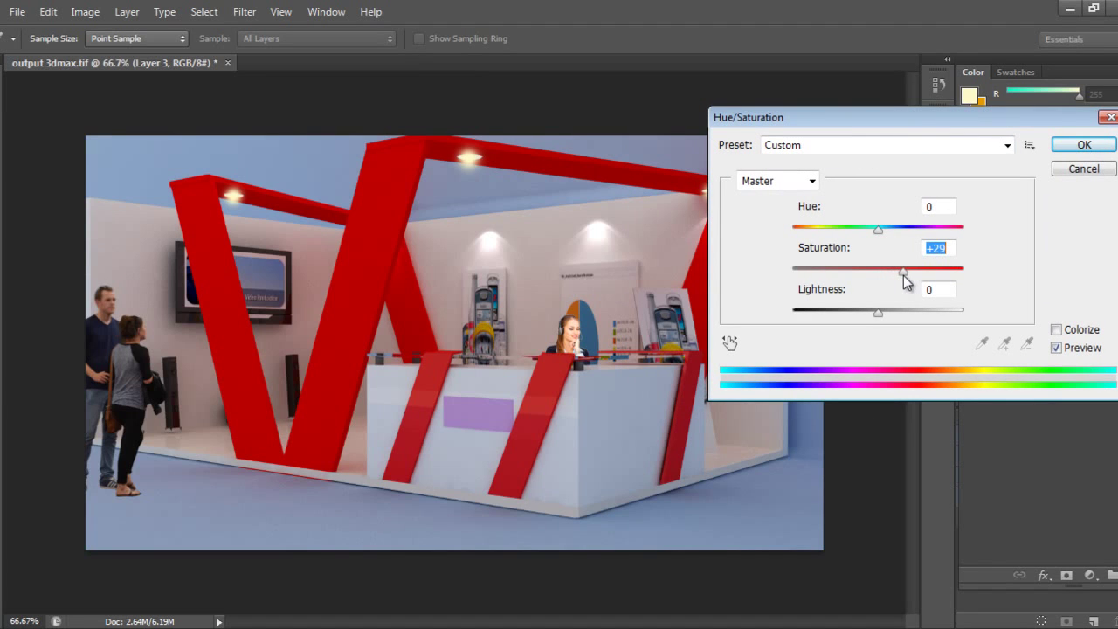
{"action": "mouse_move", "coordinate": [879, 231]}
{"action": "left_mouse_down"}
{"action": "mouse_move", "coordinate": [862, 229]}
{"action": "mouse_move", "coordinate": [874, 236]}
{"action": "left_mouse_up"}
{"action": "left_click_drag", "start_coordinate": [878, 312], "coordinate": [870, 314]}
{"action": "left_click_drag", "start_coordinate": [826, 121], "coordinate": [882, 111]}
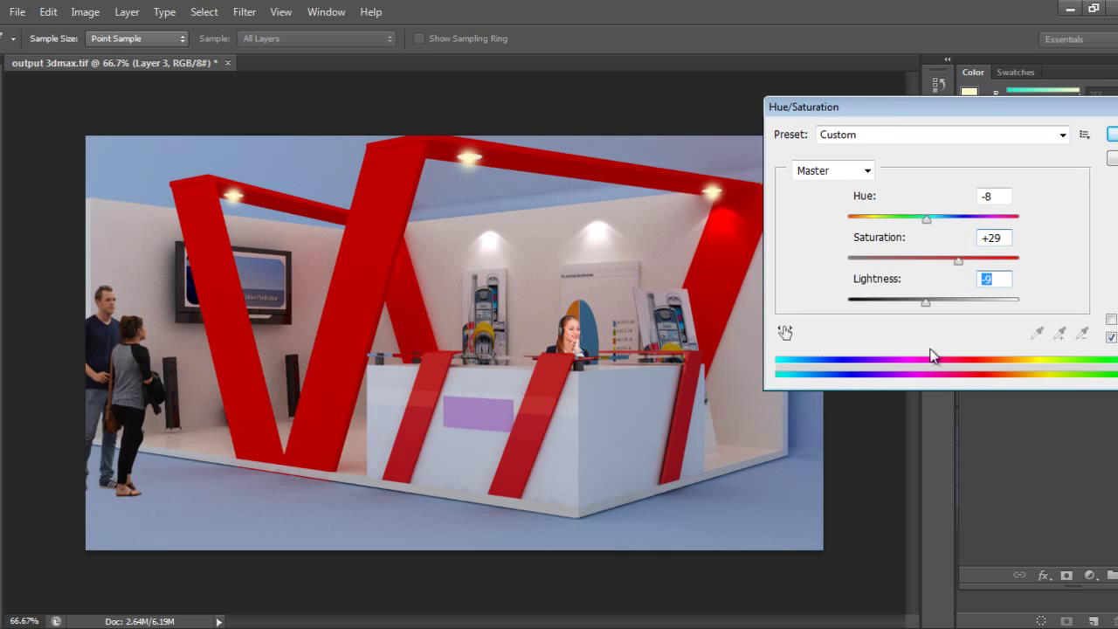
{"action": "key", "text": "Return"}
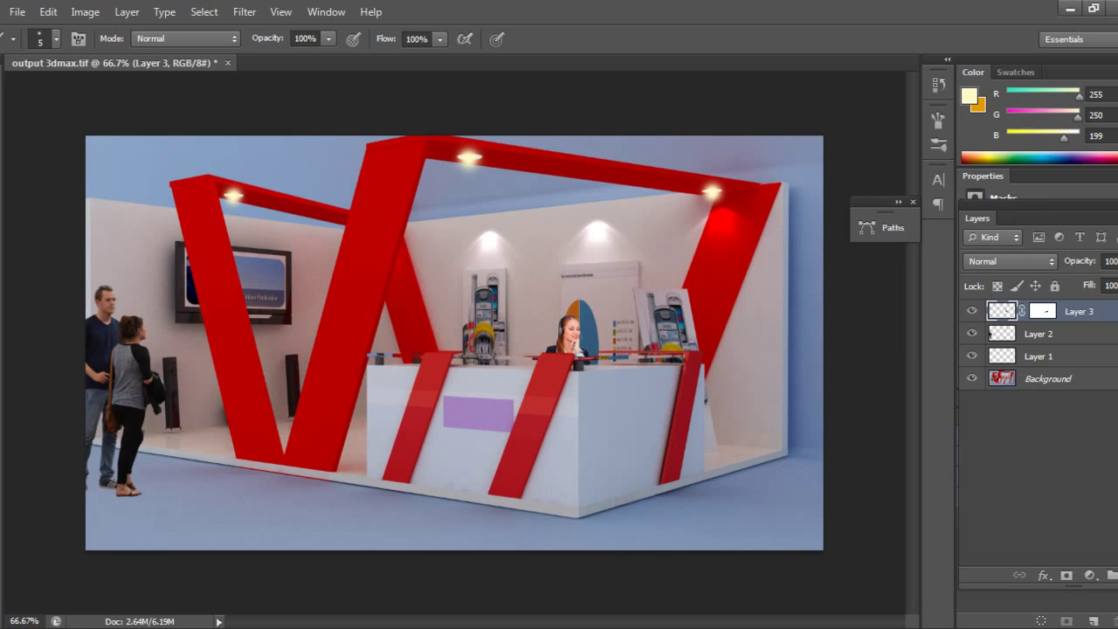
Step: Open the walking Business+Woman PNG image
{"action": "left_click", "coordinate": [16, 12]}
{"action": "left_click", "coordinate": [44, 44]}
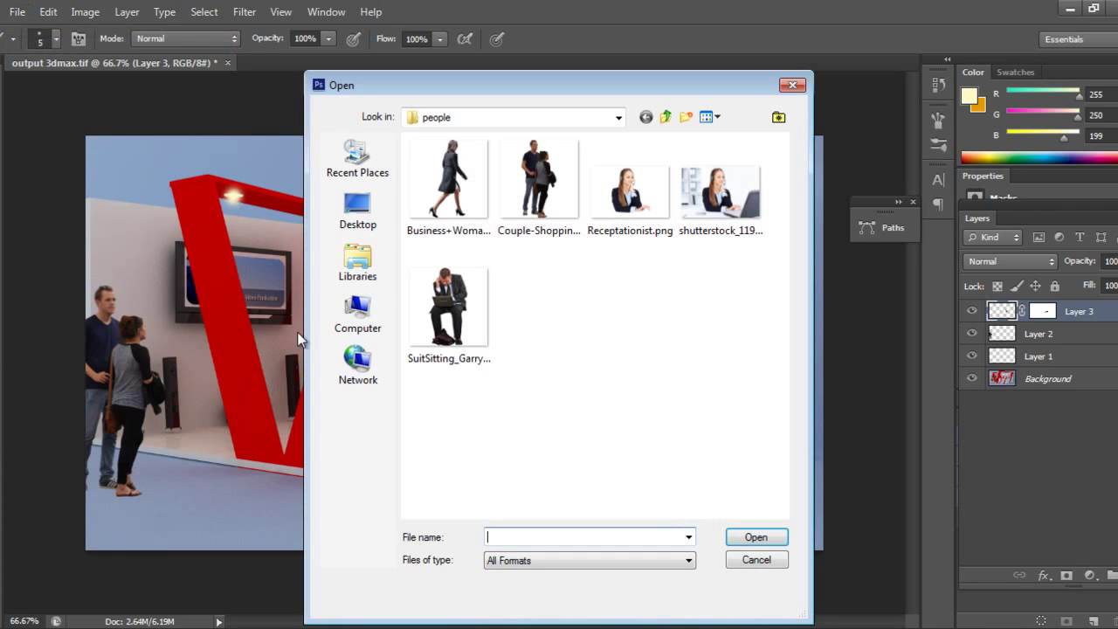
{"action": "left_click_drag", "start_coordinate": [496, 87], "coordinate": [614, 4]}
{"action": "left_click", "coordinate": [714, 284]}
{"action": "left_click", "coordinate": [858, 474]}
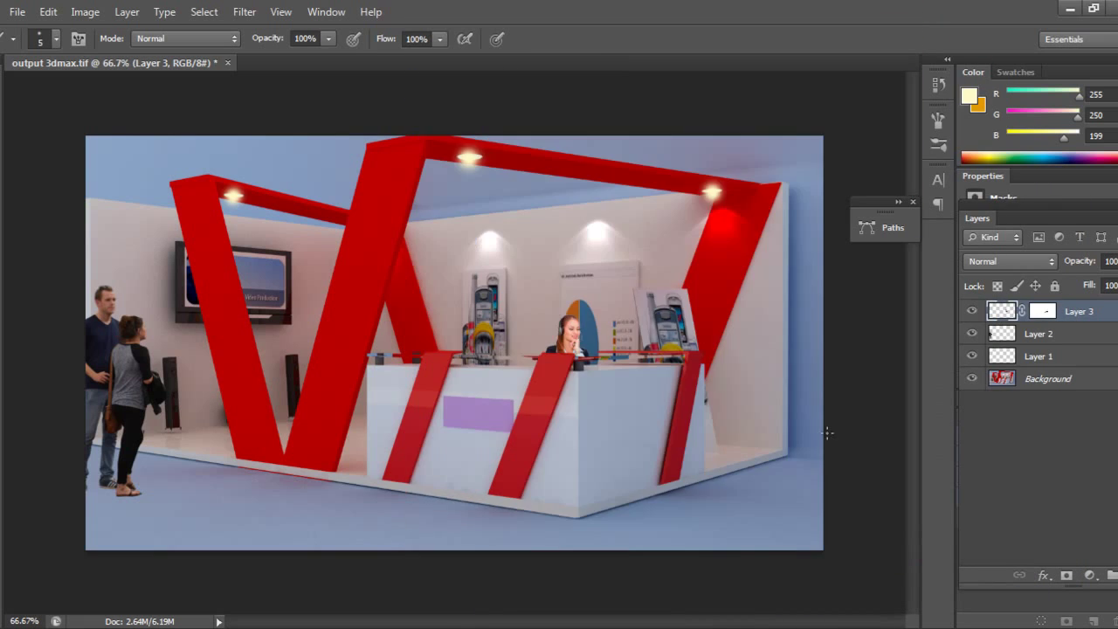
Step: Drag the businesswoman into the booth render, close the PNG, and place her at the lower right
{"action": "left_click_drag", "start_coordinate": [404, 76], "coordinate": [607, 232]}
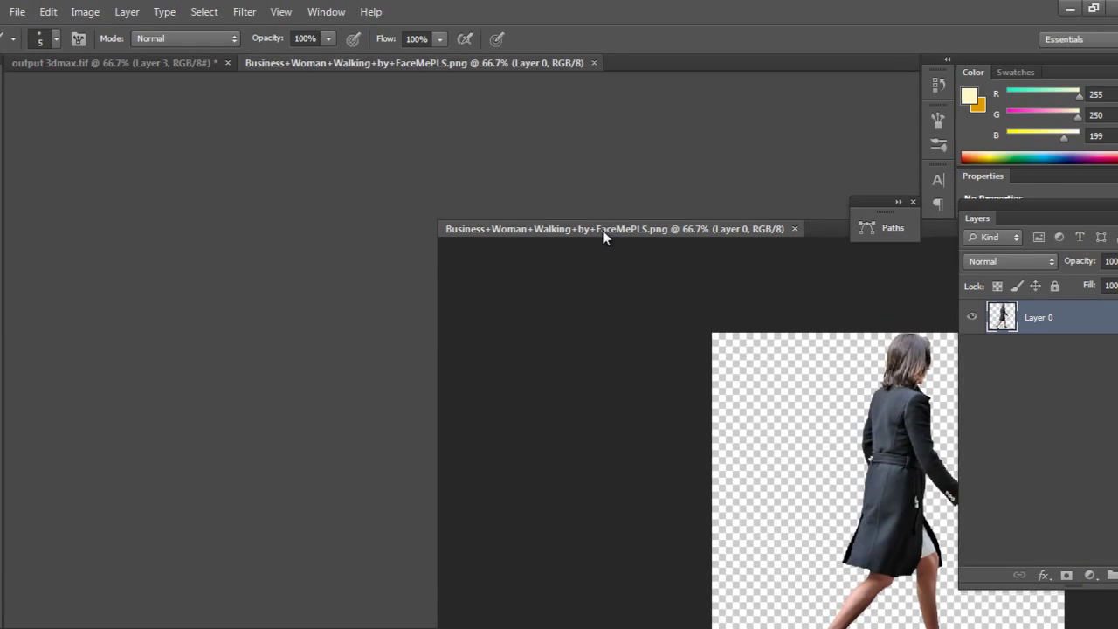
{"action": "key", "text": "v"}
{"action": "left_click_drag", "start_coordinate": [627, 365], "coordinate": [353, 513]}
{"action": "left_click", "coordinate": [783, 225]}
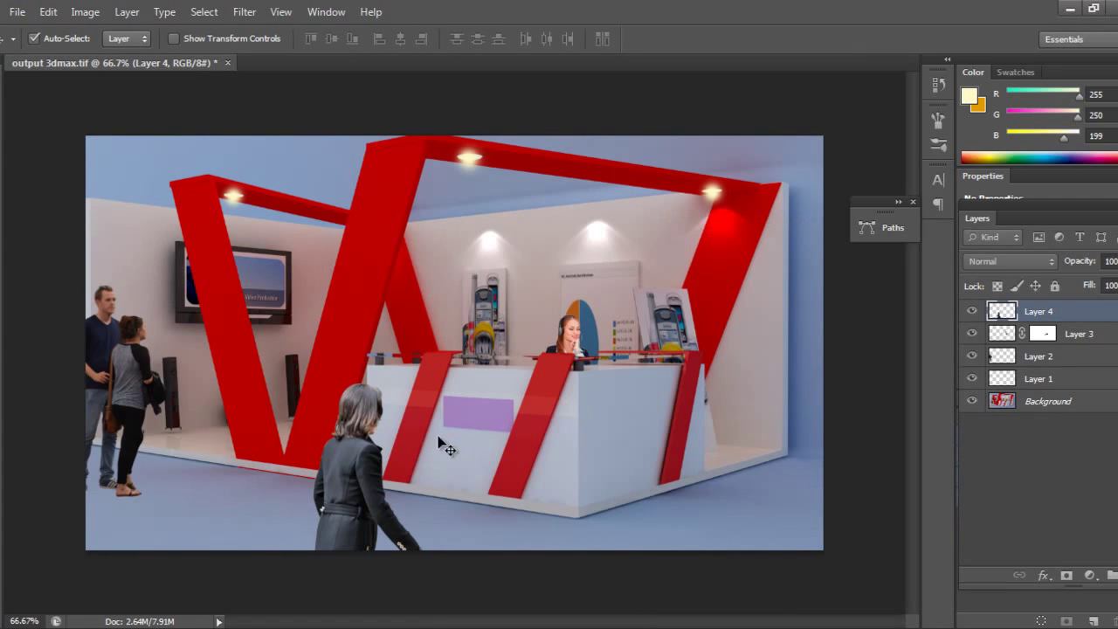
{"action": "left_click_drag", "start_coordinate": [368, 446], "coordinate": [765, 428]}
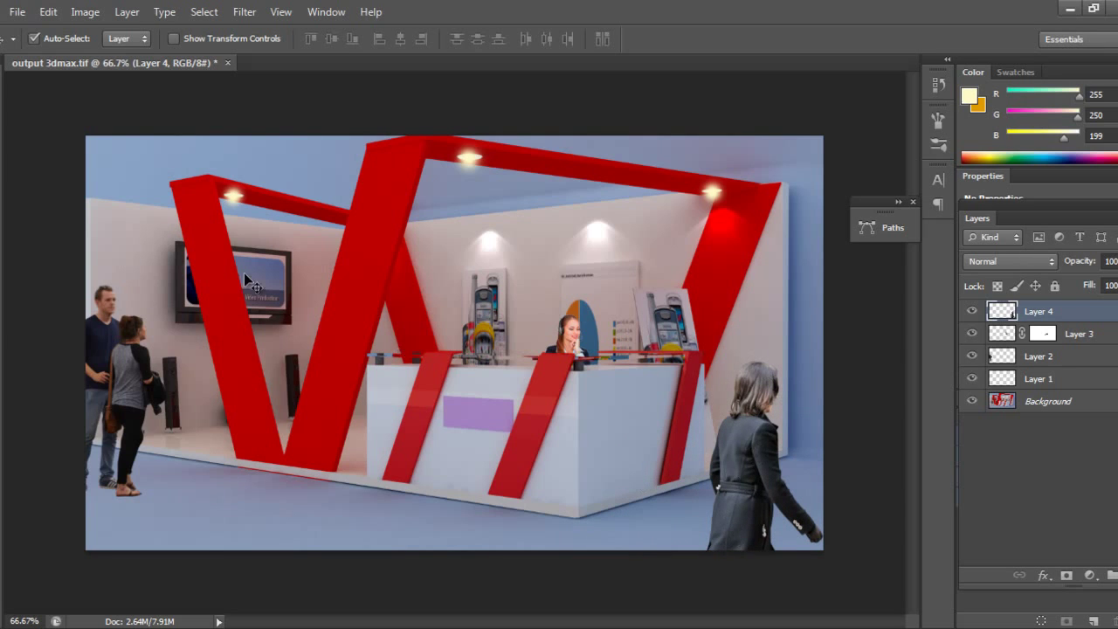
Step: Nudge the businesswoman slightly right and down
{"action": "left_click", "coordinate": [85, 11]}
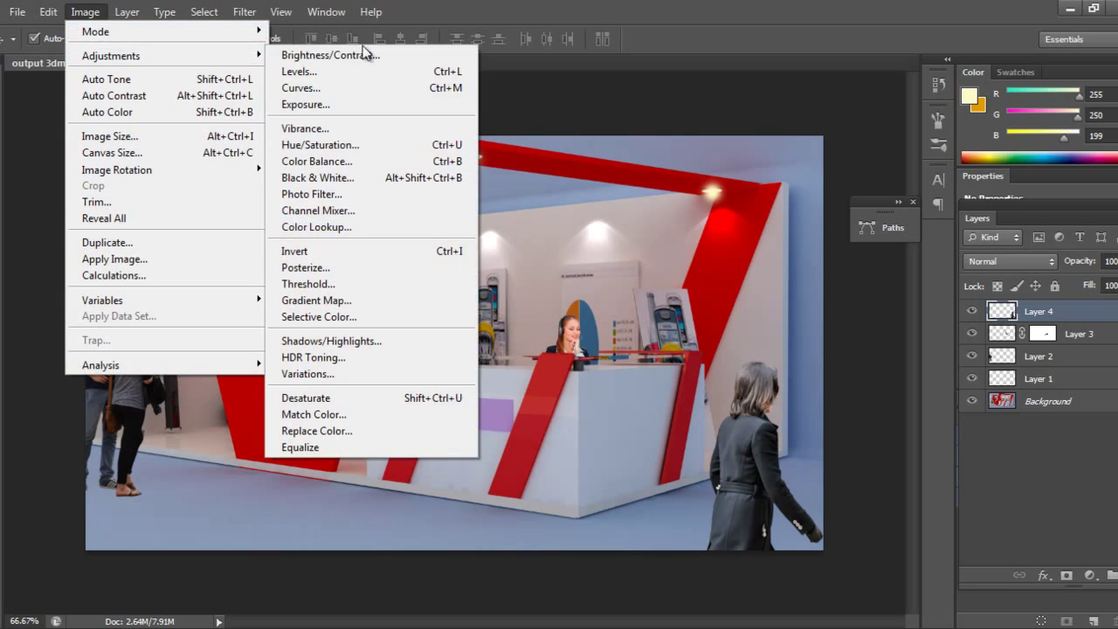
{"action": "mouse_move", "coordinate": [210, 56]}
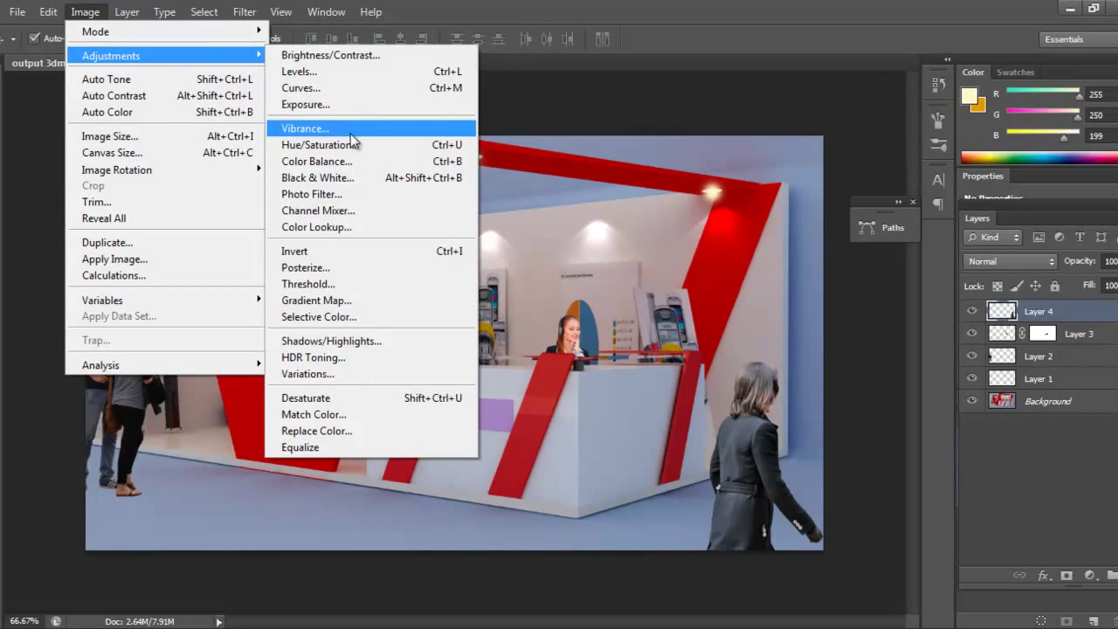
{"action": "left_click", "coordinate": [499, 55]}
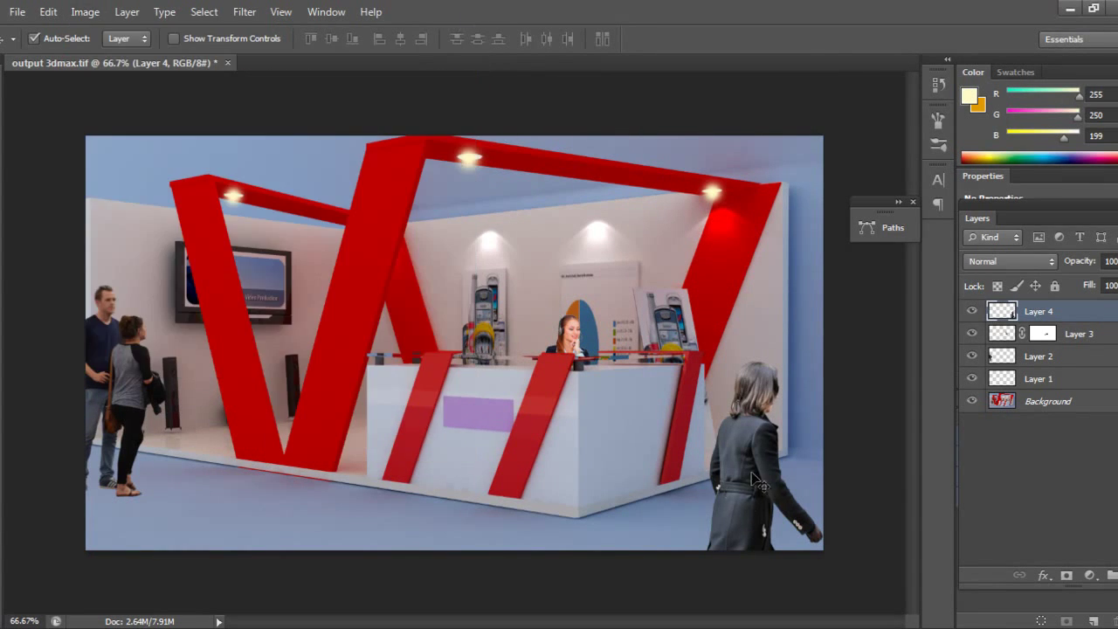
{"action": "mouse_move", "coordinate": [753, 479]}
{"action": "left_mouse_down"}
{"action": "mouse_move", "coordinate": [767, 467]}
{"action": "mouse_move", "coordinate": [774, 482]}
{"action": "mouse_move", "coordinate": [769, 470]}
{"action": "left_mouse_up"}
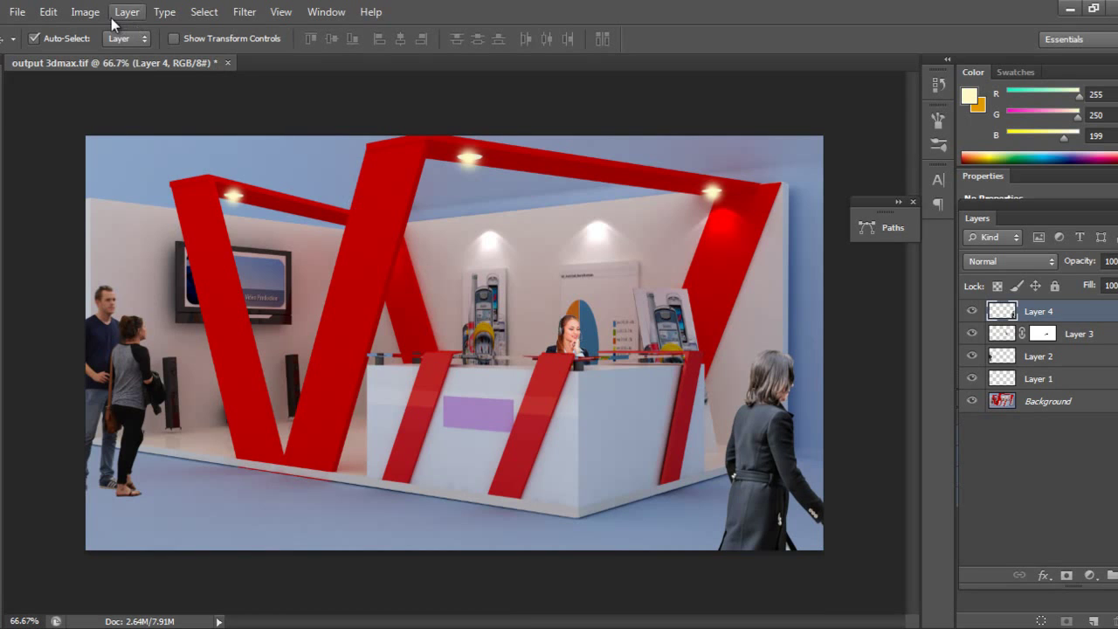
Step: Apply Levels to the businesswoman: input 35 / 0.69 / 255, output white 207
{"action": "left_click", "coordinate": [87, 14]}
{"action": "mouse_move", "coordinate": [140, 58]}
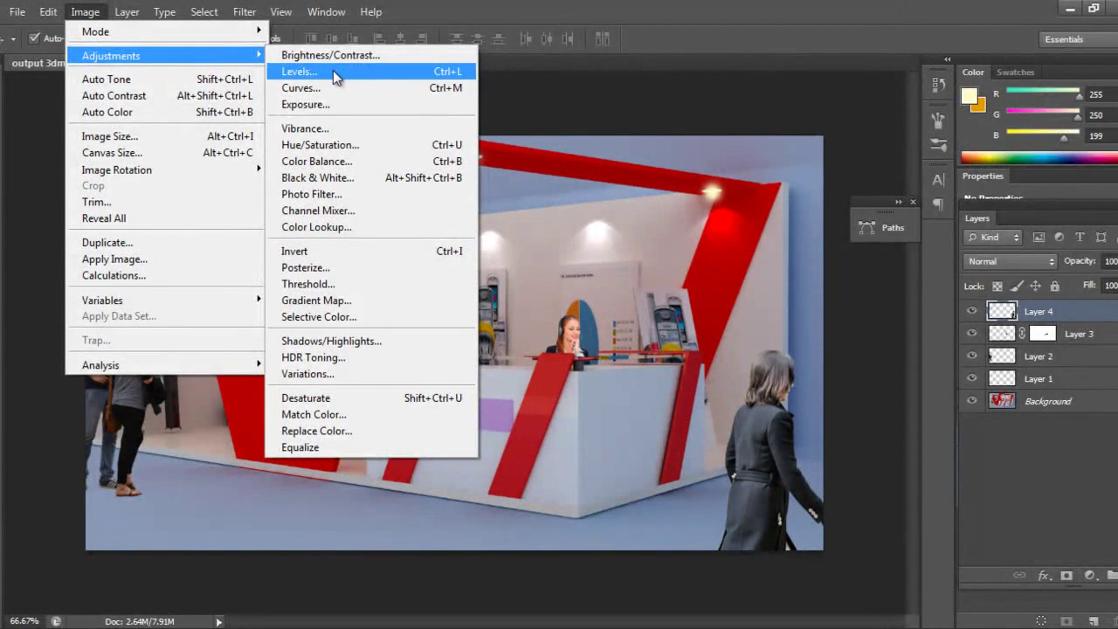
{"action": "left_click", "coordinate": [336, 75]}
{"action": "left_click_drag", "start_coordinate": [879, 91], "coordinate": [910, 86]}
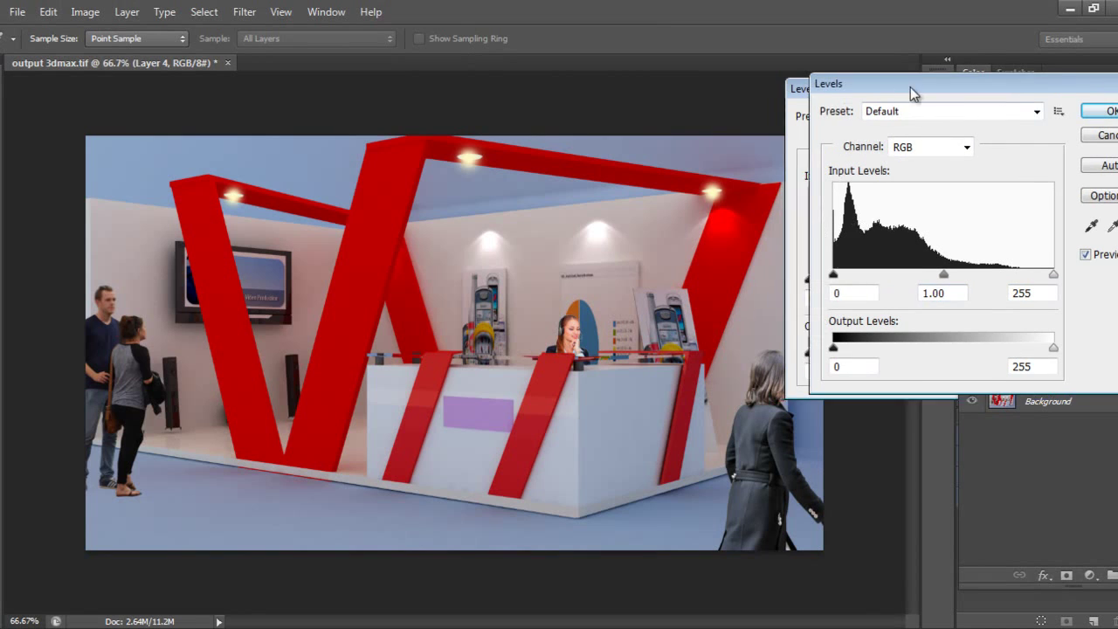
{"action": "left_click_drag", "start_coordinate": [835, 277], "coordinate": [853, 278]}
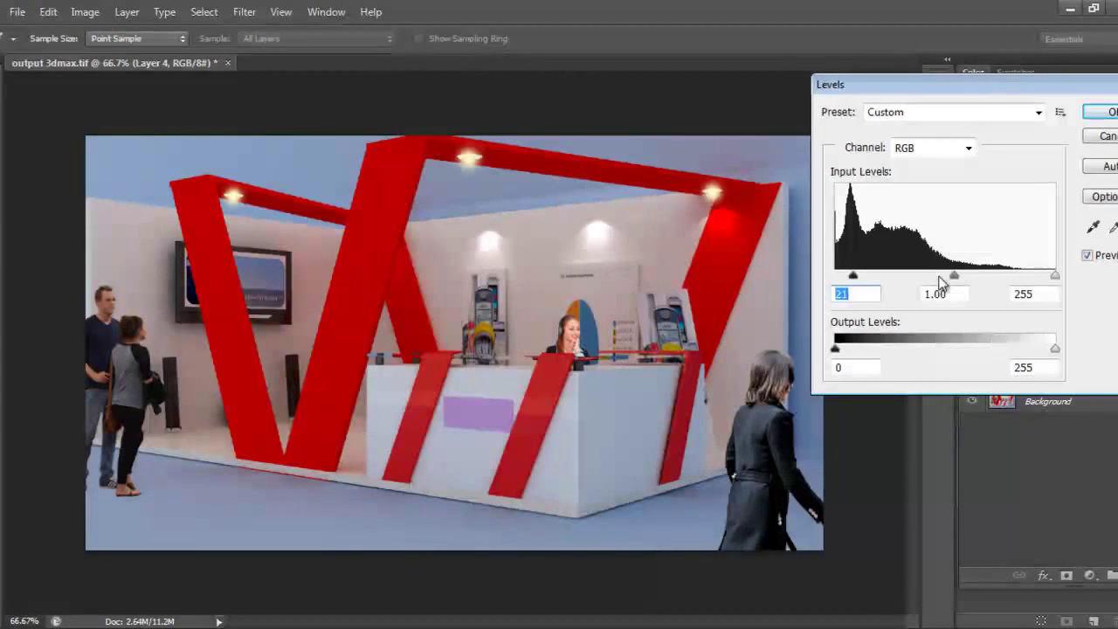
{"action": "left_click_drag", "start_coordinate": [954, 276], "coordinate": [977, 279]}
{"action": "left_click_drag", "start_coordinate": [854, 281], "coordinate": [865, 280]}
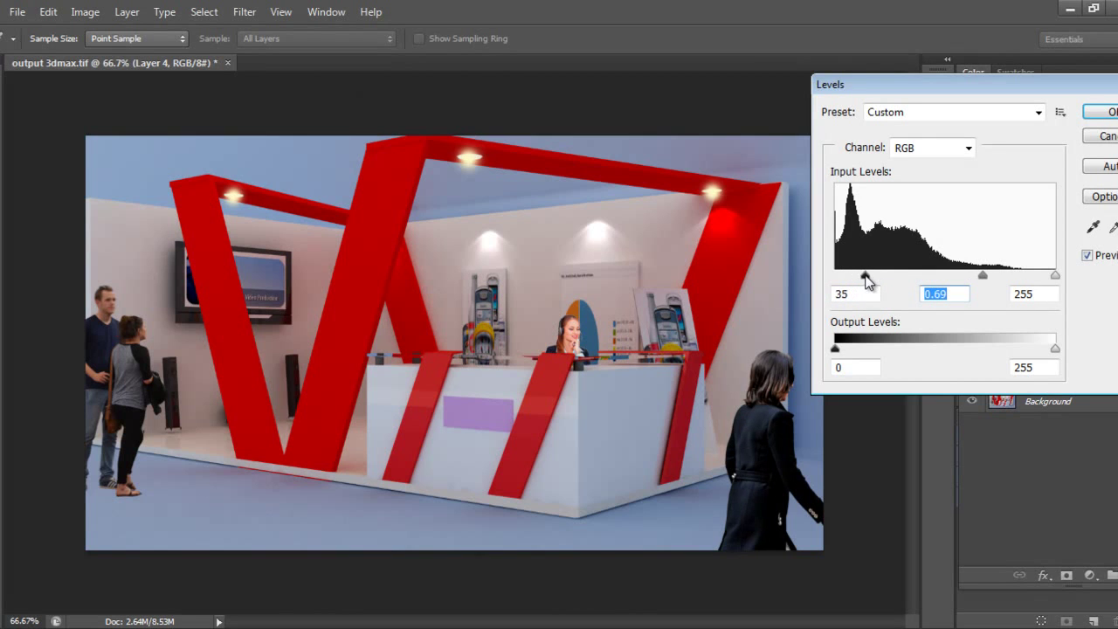
{"action": "left_click", "coordinate": [835, 348]}
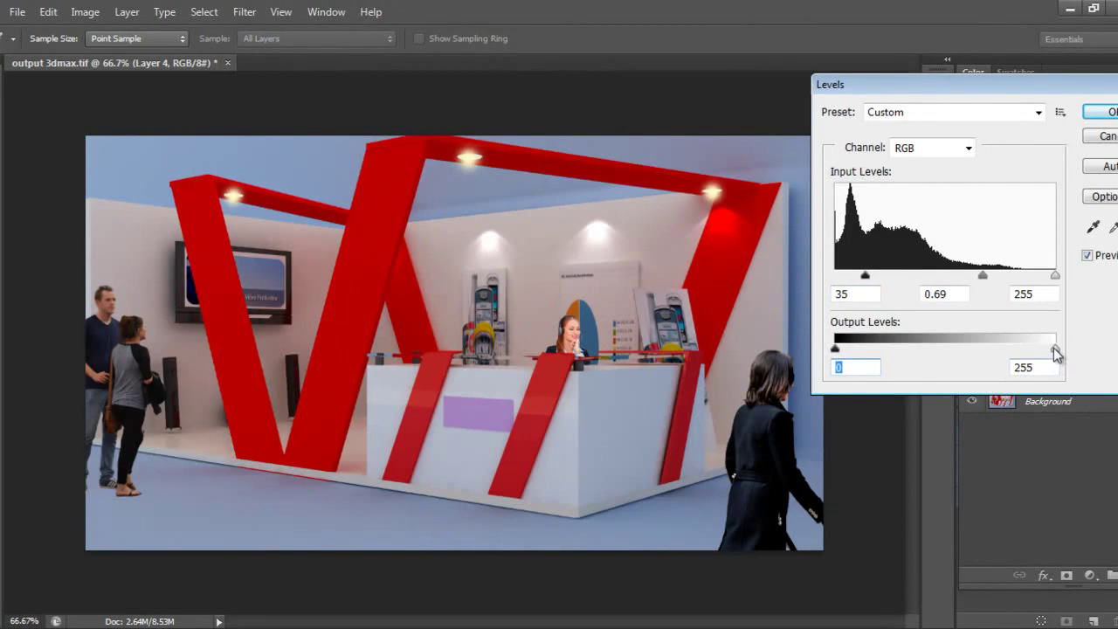
{"action": "left_click_drag", "start_coordinate": [1039, 352], "coordinate": [1015, 351]}
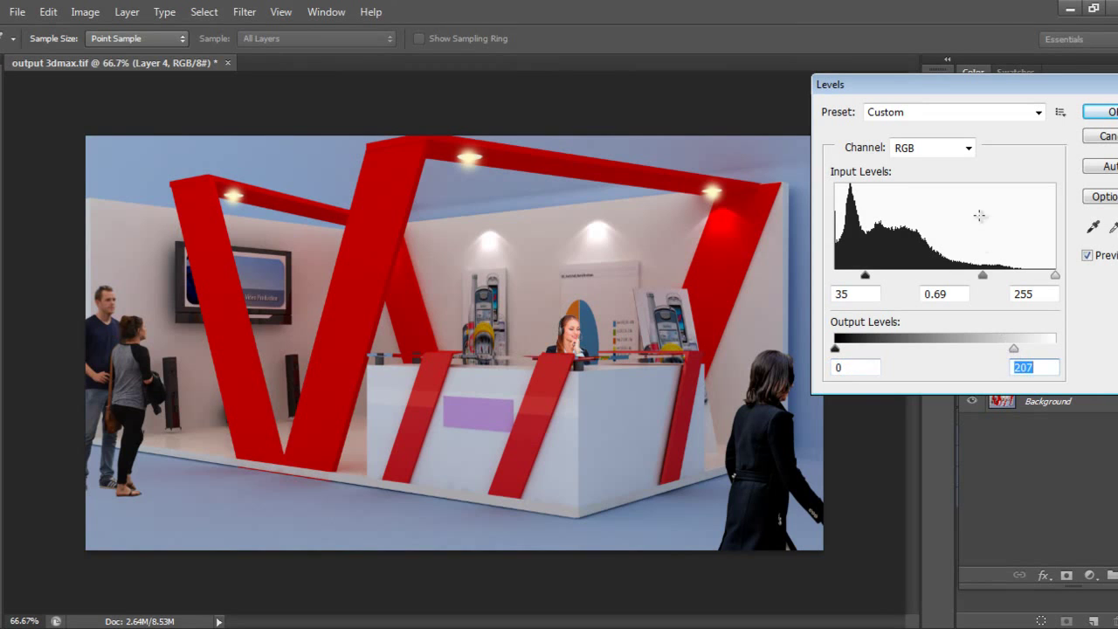
{"action": "left_click", "coordinate": [1099, 112]}
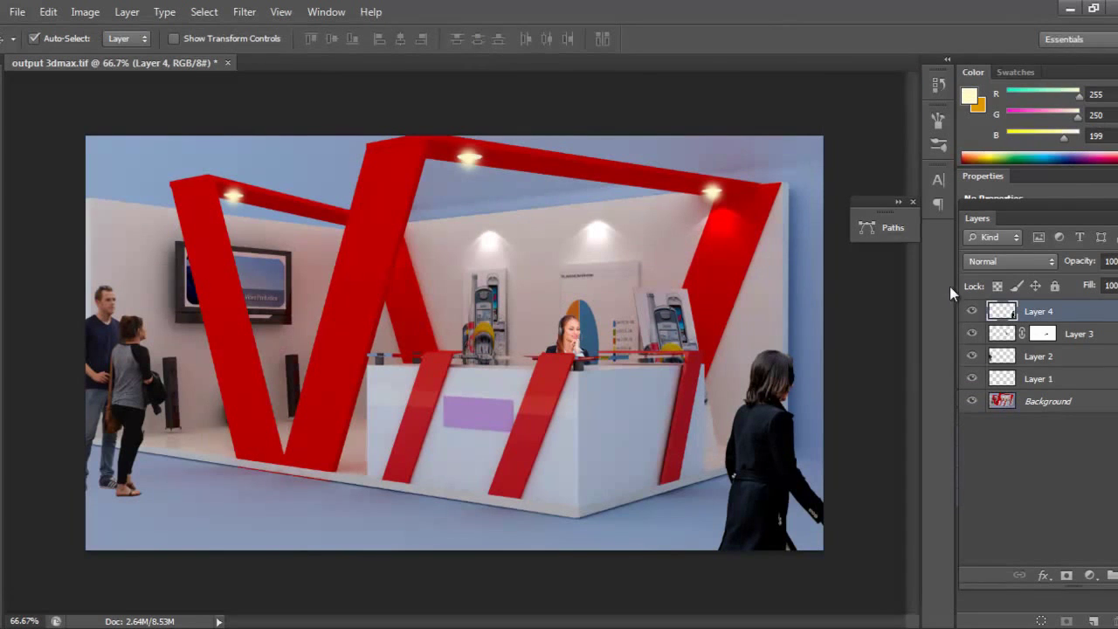
Step: Apply Hue/Saturation to Layer 4: Hue +18, Saturation +19, Lightness -9
{"action": "left_click", "coordinate": [87, 12]}
{"action": "mouse_move", "coordinate": [103, 56]}
{"action": "left_click", "coordinate": [297, 145]}
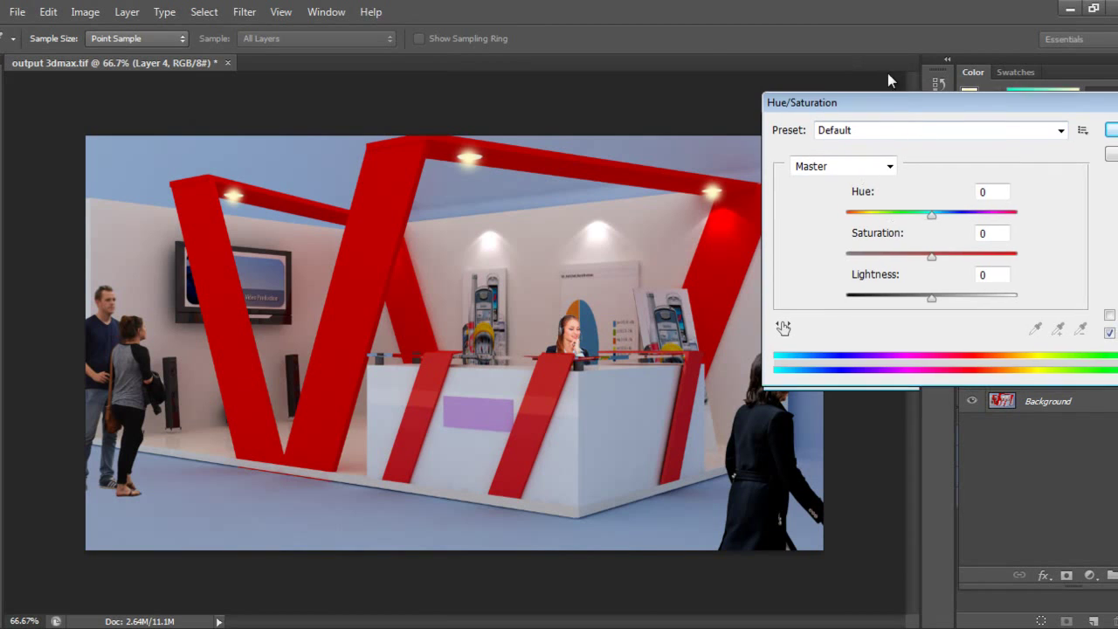
{"action": "left_click_drag", "start_coordinate": [896, 175], "coordinate": [909, 211]}
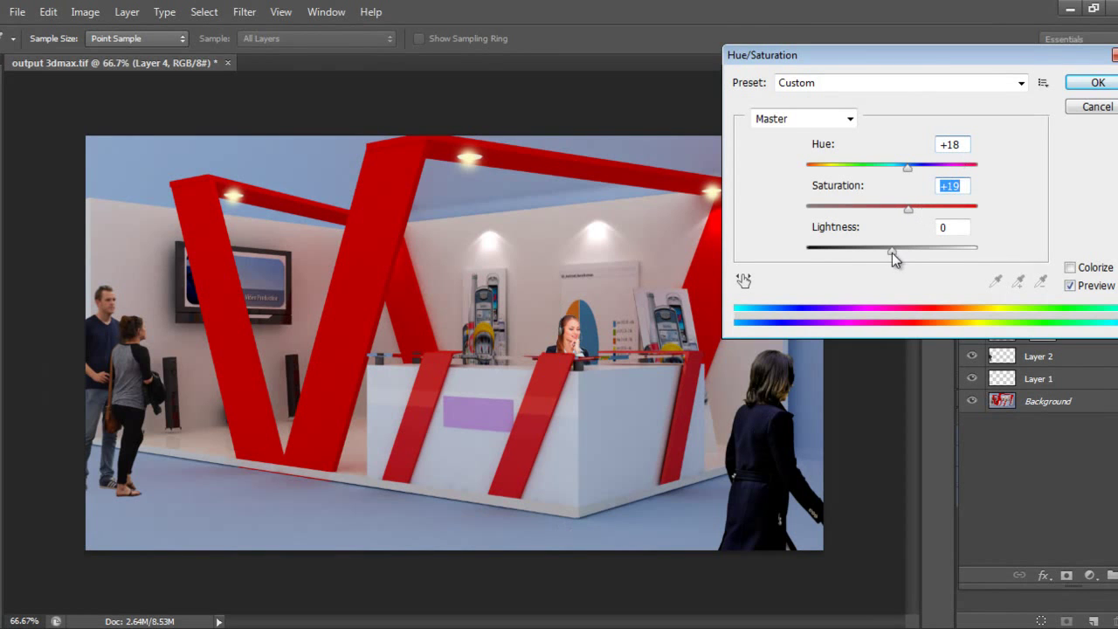
{"action": "left_click_drag", "start_coordinate": [892, 252], "coordinate": [883, 252]}
{"action": "left_click_drag", "start_coordinate": [865, 55], "coordinate": [789, 56]}
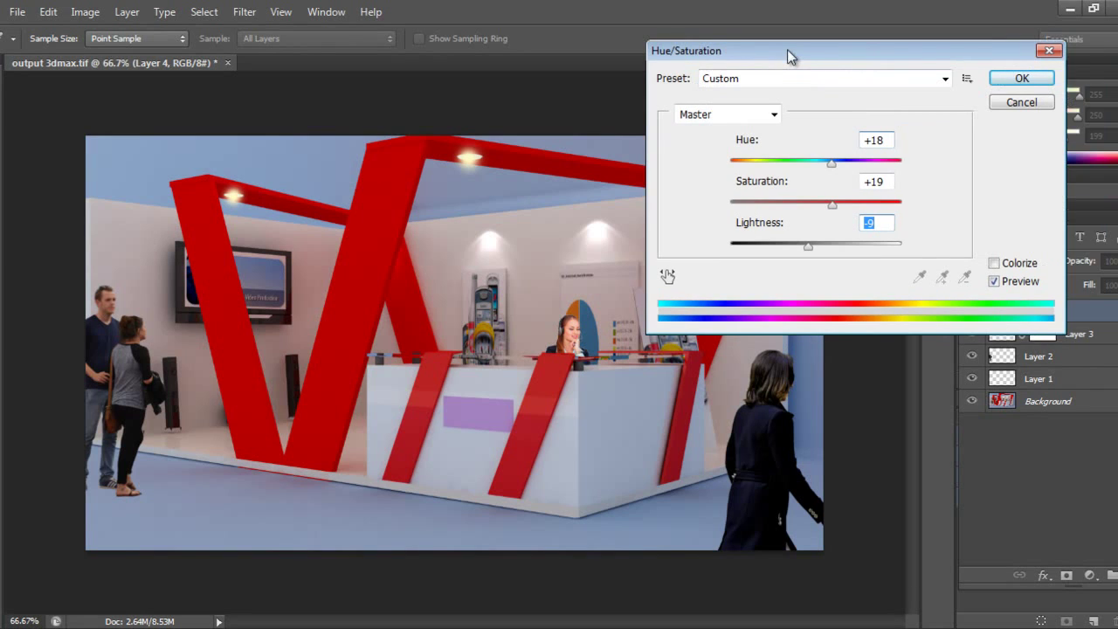
{"action": "left_click", "coordinate": [1004, 81]}
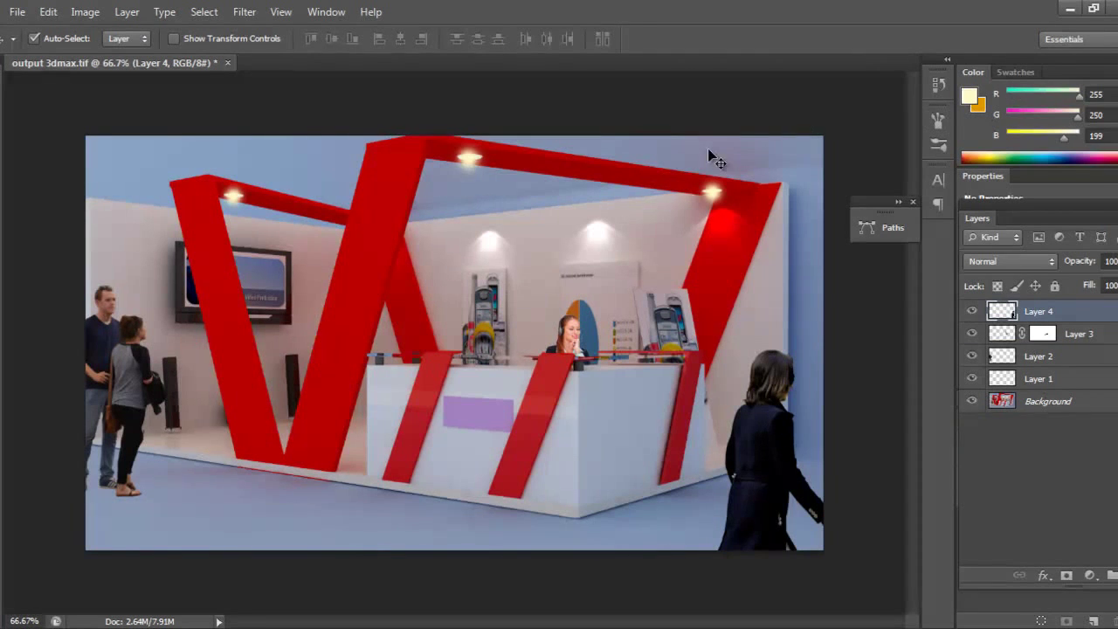
Step: Open SuitSitting_GarryKnight21.png and float its window over the booth render
{"action": "left_click", "coordinate": [18, 11]}
{"action": "left_click", "coordinate": [35, 44]}
{"action": "left_click", "coordinate": [585, 283]}
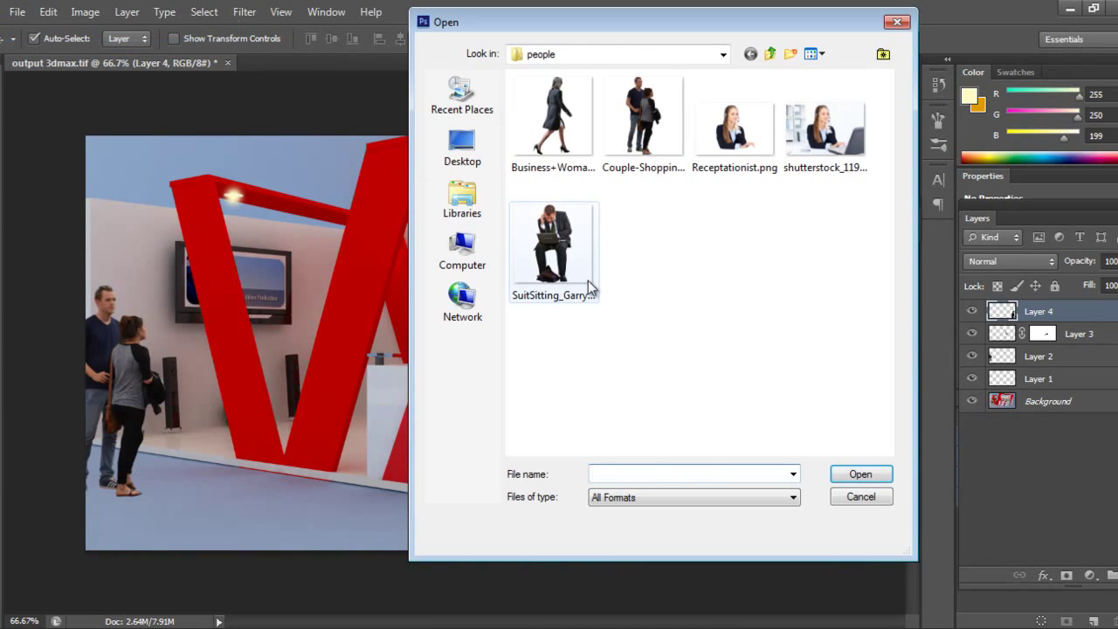
{"action": "left_click", "coordinate": [859, 475]}
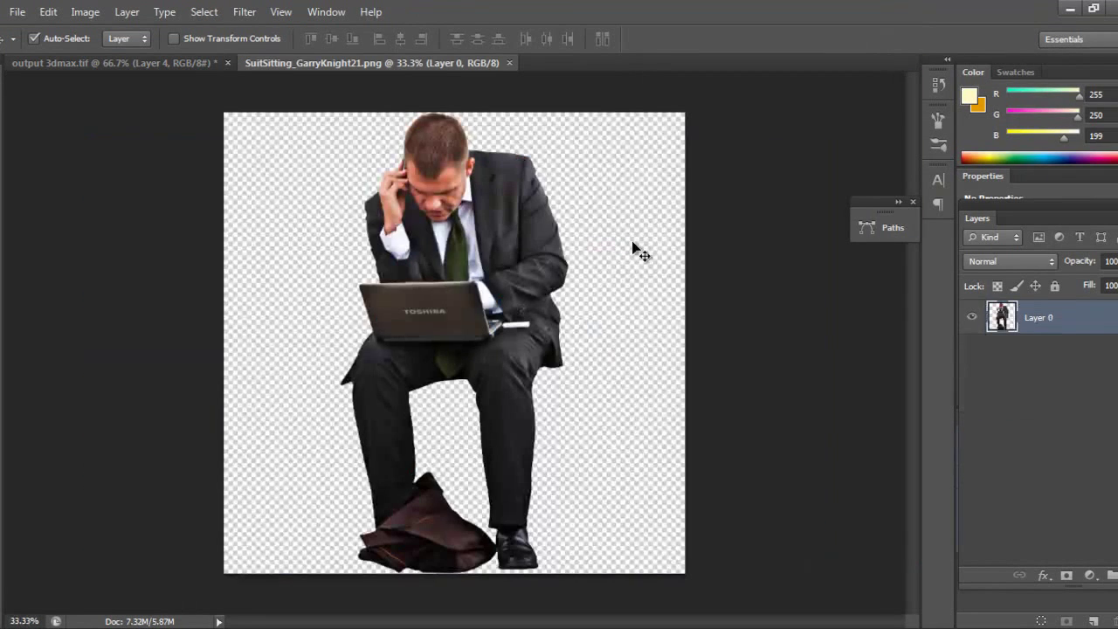
{"action": "left_click_drag", "start_coordinate": [356, 79], "coordinate": [292, 362]}
Step: Scale the seated man to about 13.5% and place him beside the left red pillar
{"action": "left_click", "coordinate": [822, 106]}
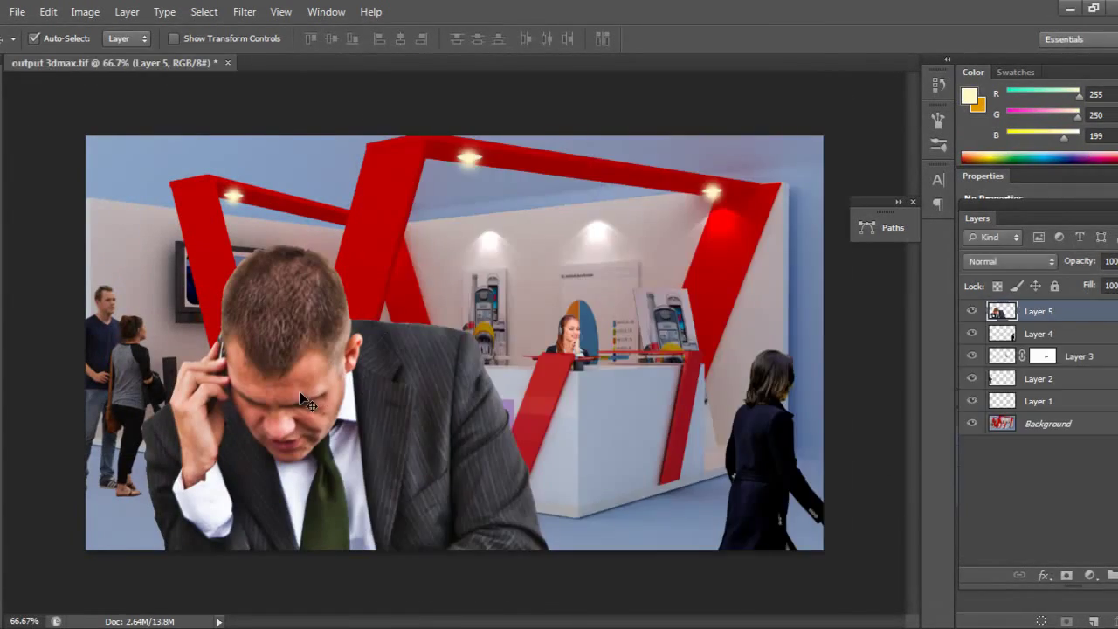
{"action": "key", "text": "ctrl+t"}
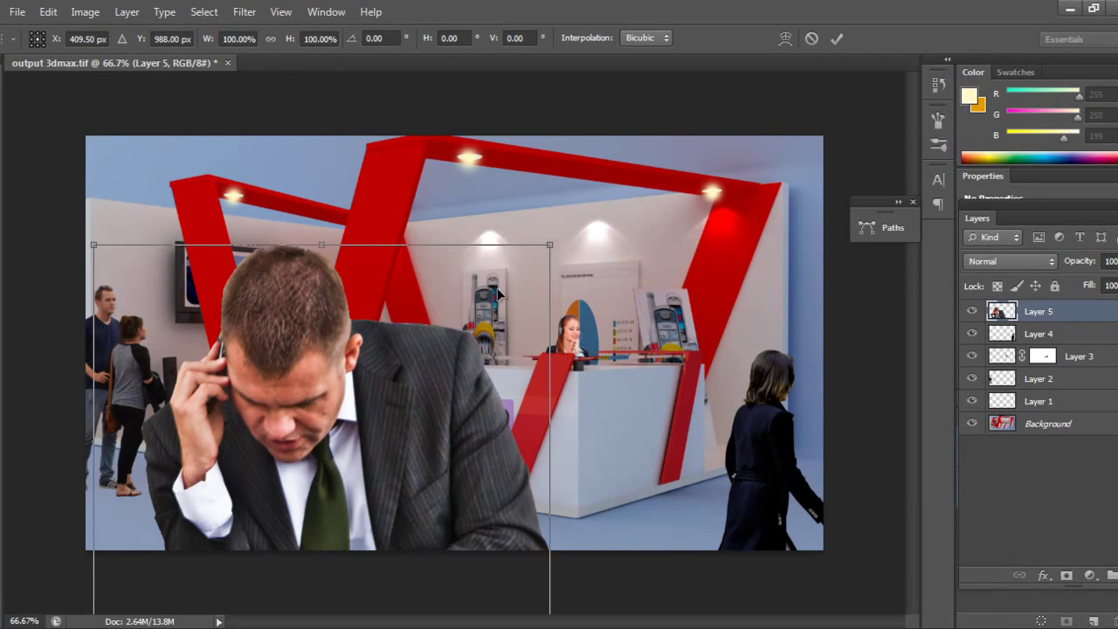
{"action": "left_click_drag", "start_coordinate": [550, 245], "coordinate": [429, 489]}
{"action": "left_click_drag", "start_coordinate": [325, 506], "coordinate": [346, 229]}
{"action": "left_click_drag", "start_coordinate": [453, 212], "coordinate": [392, 316]}
{"action": "left_click_drag", "start_coordinate": [342, 370], "coordinate": [321, 335]}
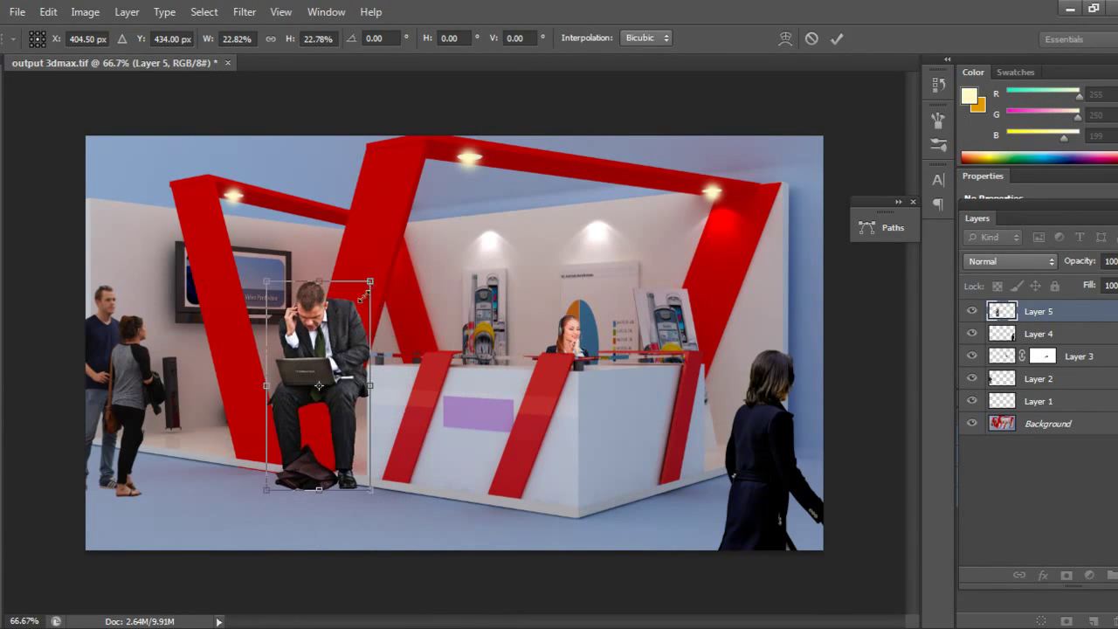
{"action": "left_click_drag", "start_coordinate": [362, 298], "coordinate": [353, 314]}
{"action": "mouse_move", "coordinate": [337, 358]}
{"action": "left_mouse_down"}
{"action": "mouse_move", "coordinate": [369, 356]}
{"action": "mouse_move", "coordinate": [332, 360]}
{"action": "left_mouse_up"}
{"action": "left_click_drag", "start_coordinate": [351, 316], "coordinate": [340, 334]}
{"action": "left_click_drag", "start_coordinate": [333, 372], "coordinate": [315, 372]}
{"action": "key", "text": "Return"}
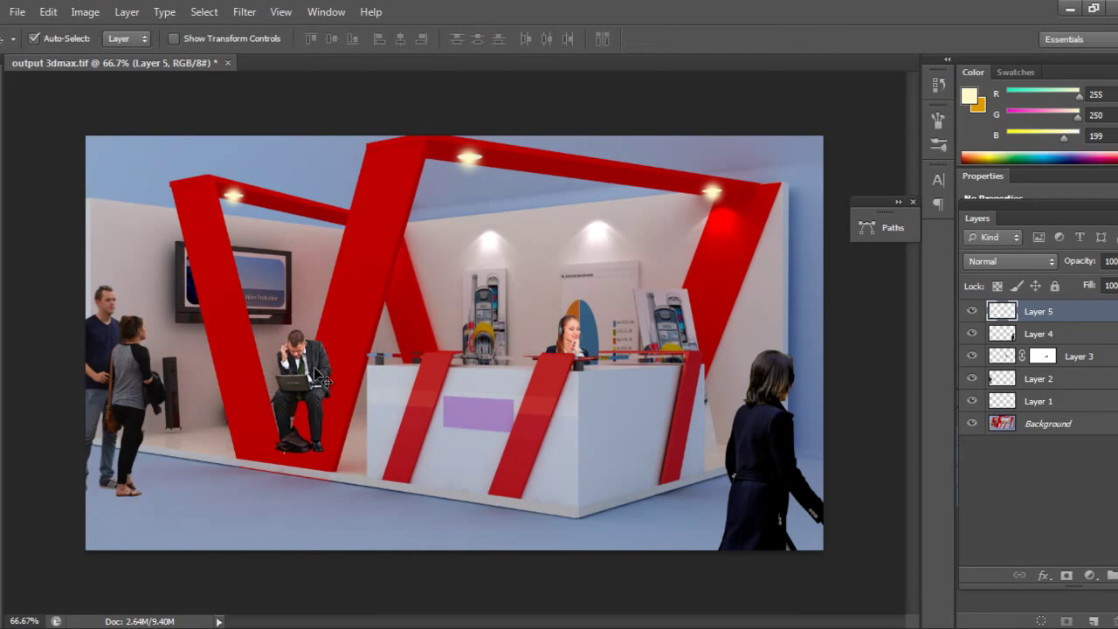
Step: Add a mask to Layer 5 and fill a lasso outline of the red stripe with black
{"action": "left_click", "coordinate": [1065, 575]}
{"action": "scroll", "coordinate": [394, 372], "scroll_direction": "down", "scroll_amount": 2}
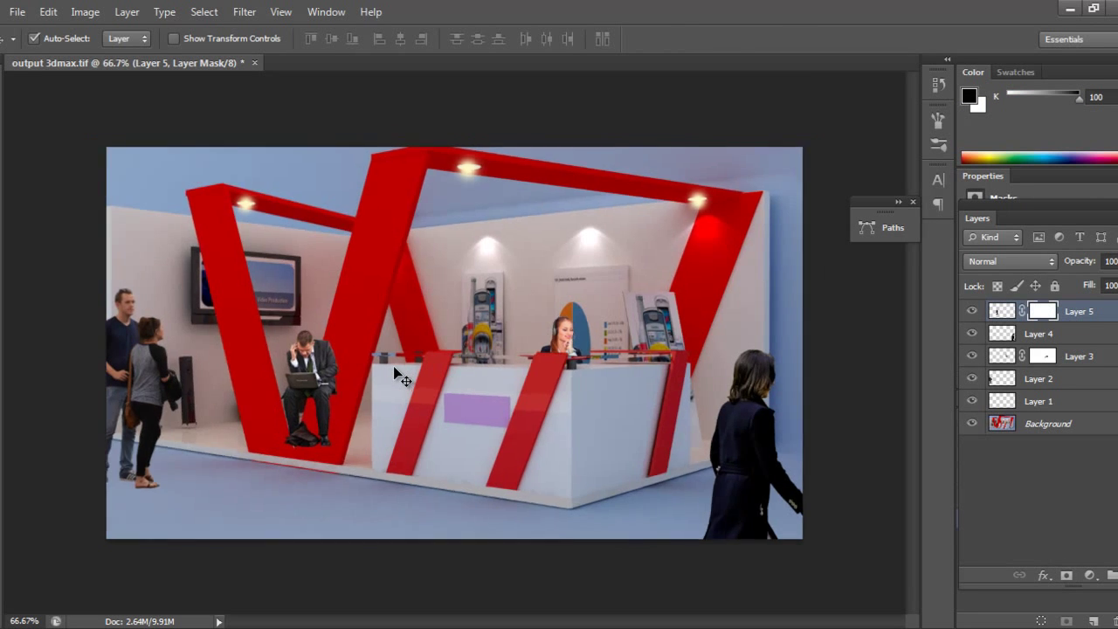
{"action": "scroll", "coordinate": [393, 374], "scroll_direction": "up", "scroll_amount": 6}
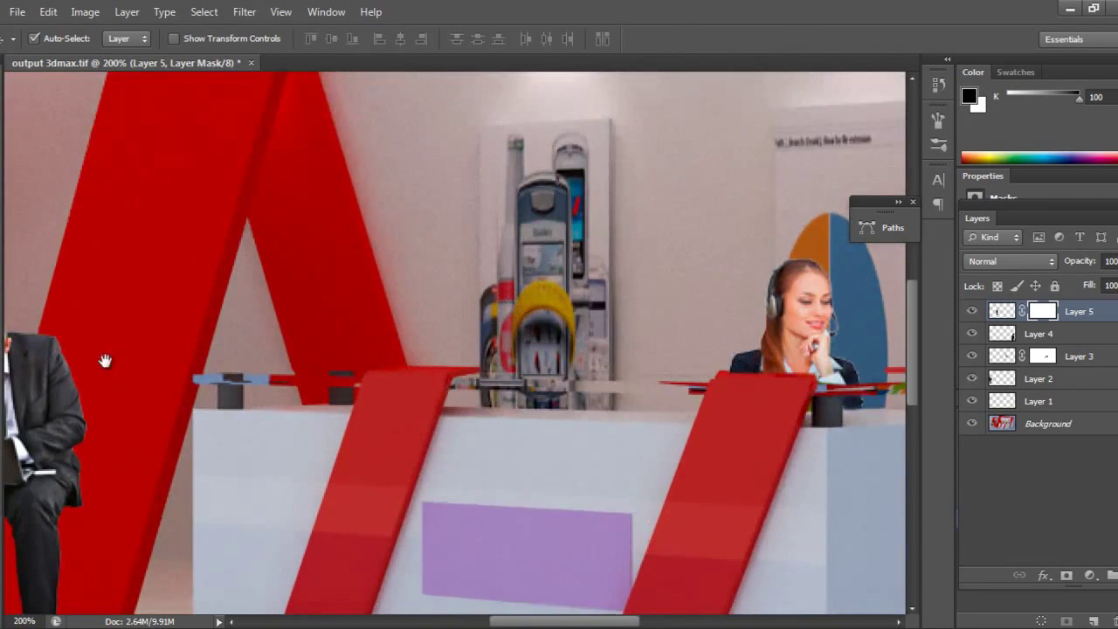
{"action": "left_click_drag", "start_coordinate": [105, 360], "coordinate": [400, 242]}
{"action": "key", "text": "l"}
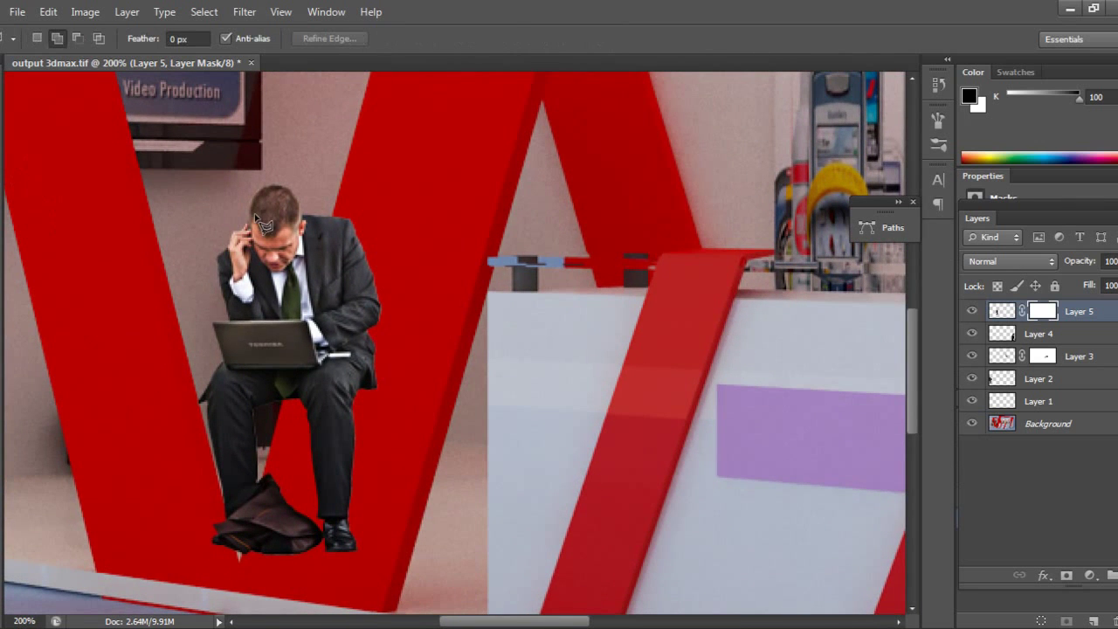
{"action": "left_click", "coordinate": [333, 216]}
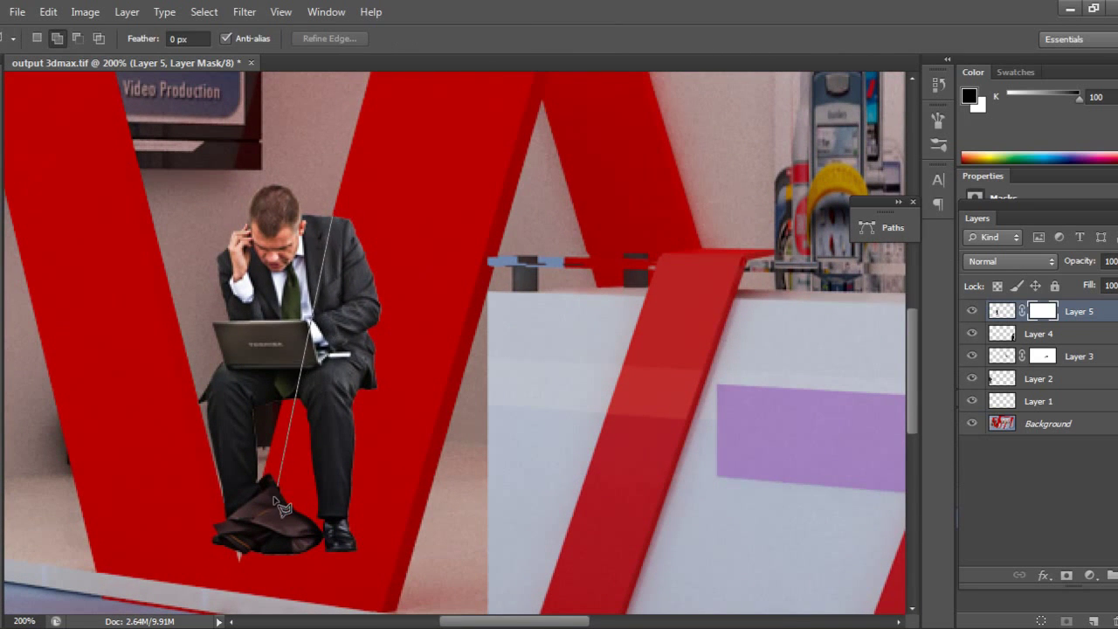
{"action": "left_click", "coordinate": [241, 572]}
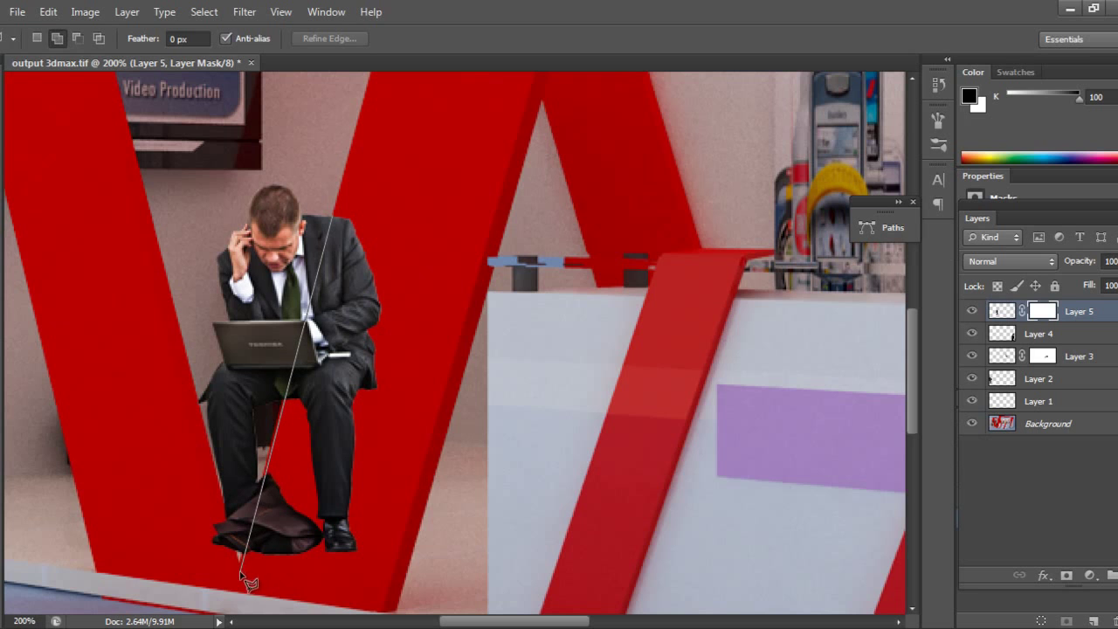
{"action": "left_click", "coordinate": [344, 575]}
{"action": "left_click", "coordinate": [441, 245]}
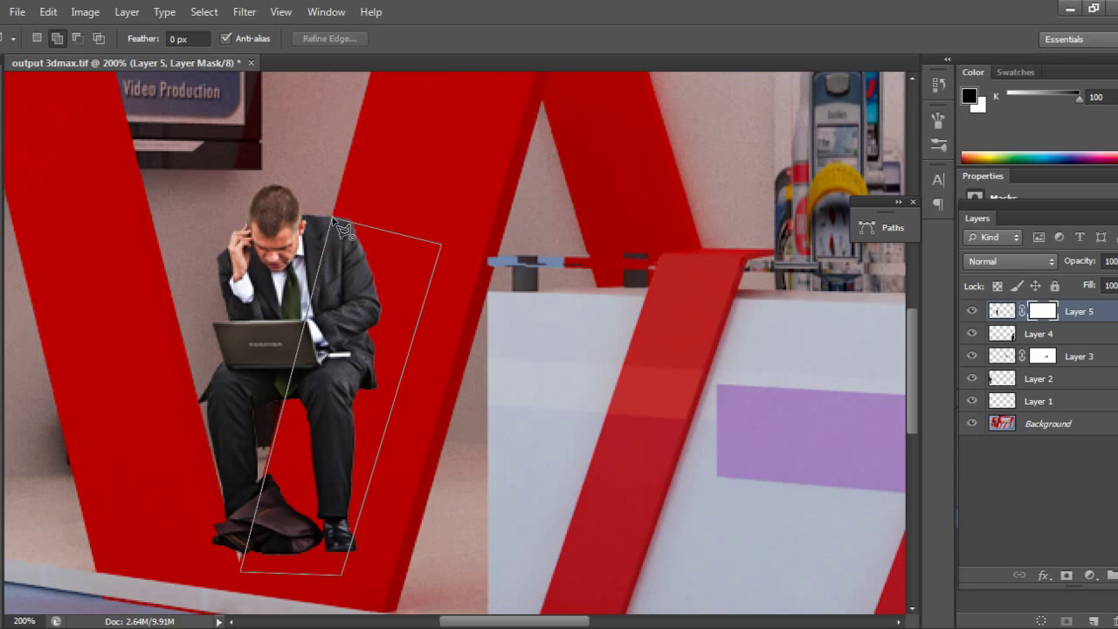
{"action": "left_click", "coordinate": [333, 217]}
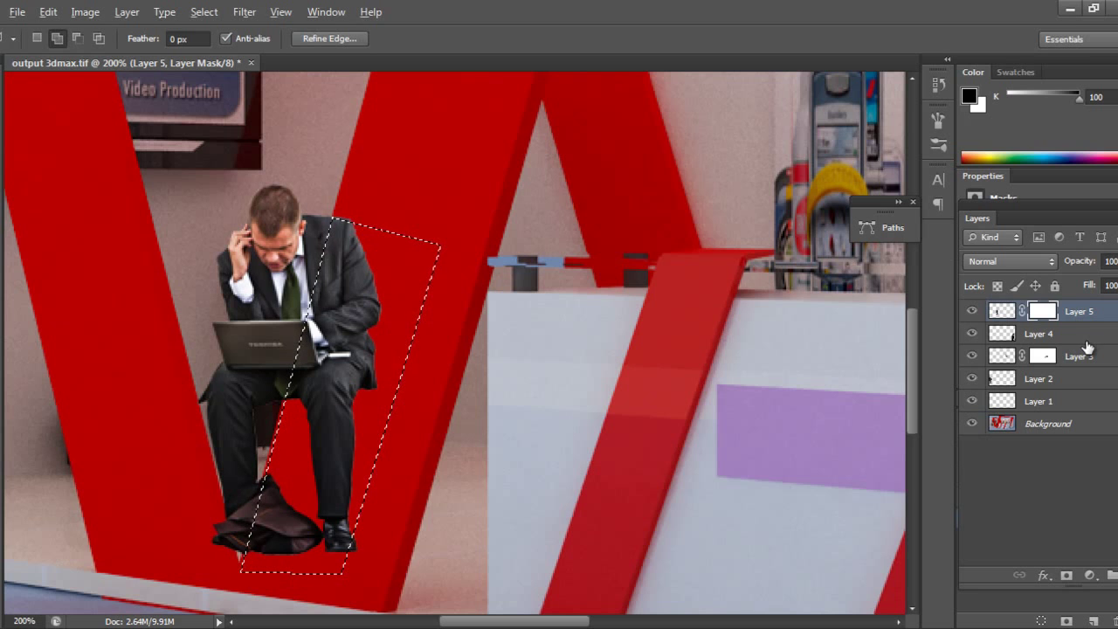
{"action": "key", "text": "alt+BackSpace"}
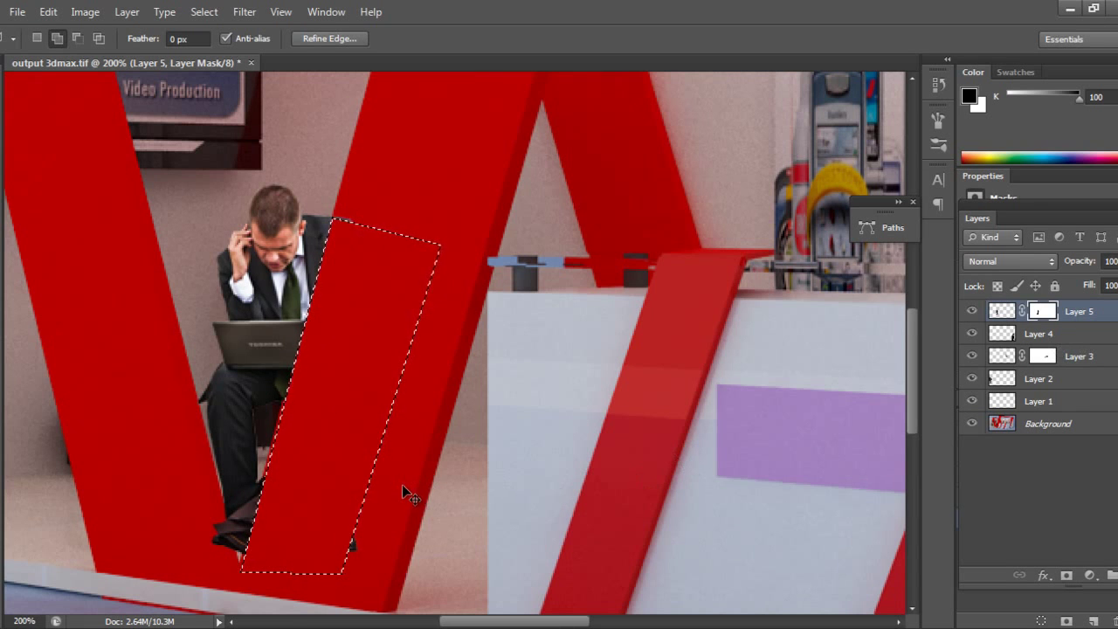
{"action": "key", "text": "ctrl+d"}
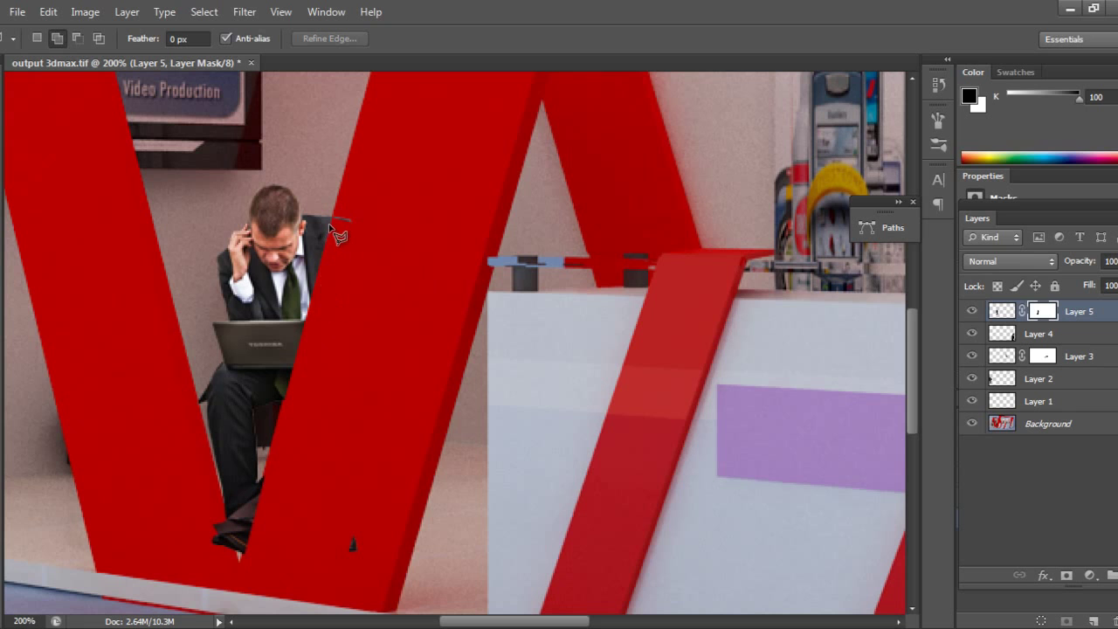
Step: Outline the stray specks remaining along the stripe to hide them too
{"action": "left_click", "coordinate": [339, 202]}
{"action": "left_click", "coordinate": [426, 207]}
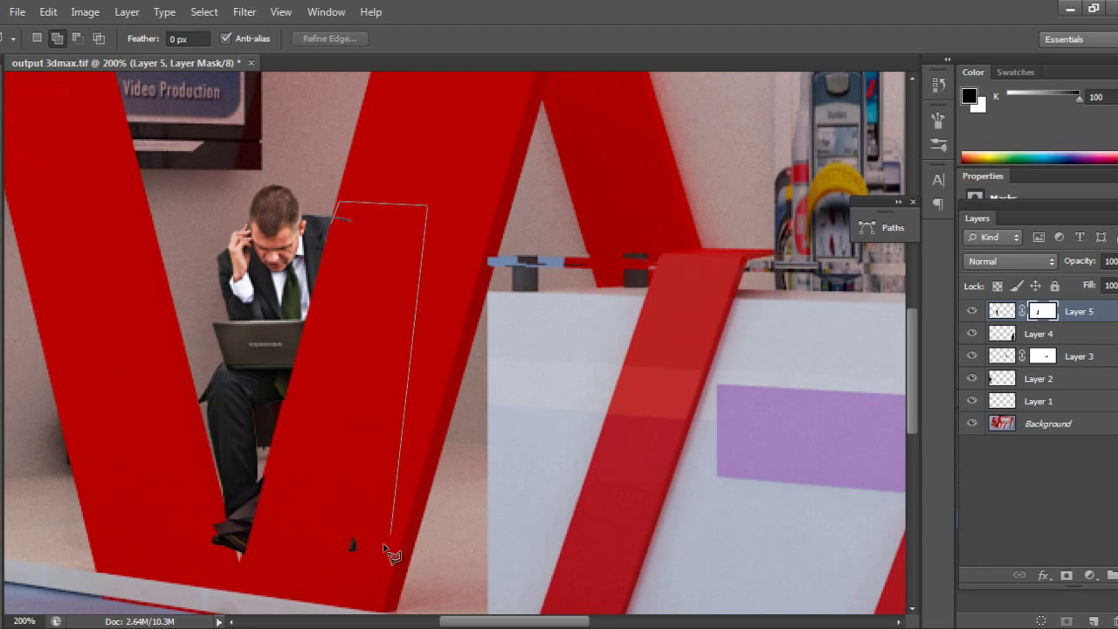
{"action": "left_click", "coordinate": [372, 563]}
{"action": "left_click", "coordinate": [327, 569]}
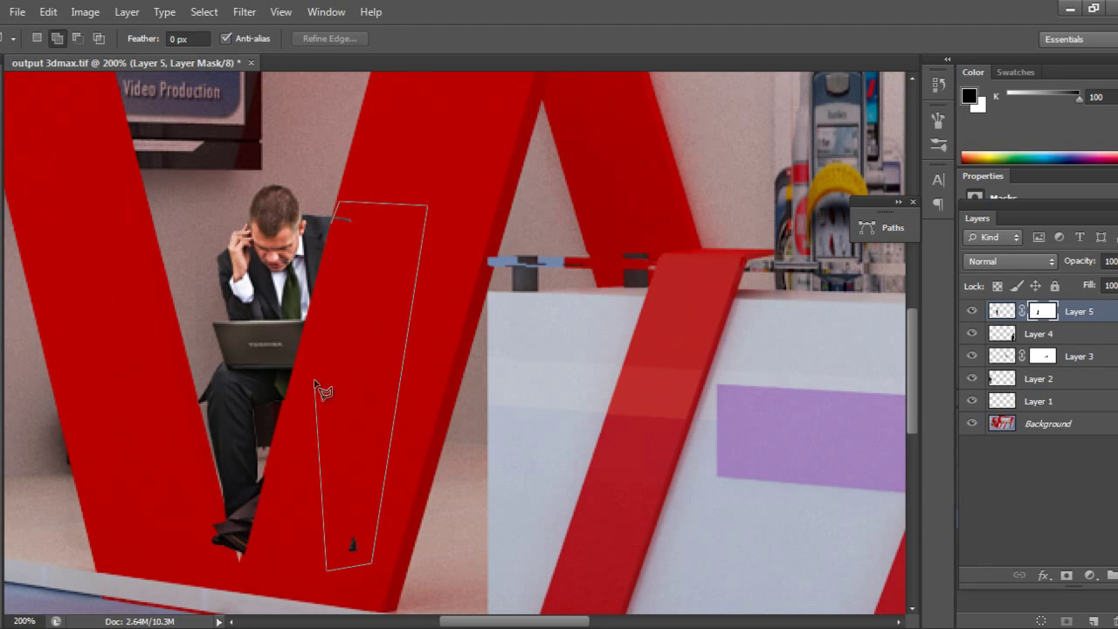
{"action": "left_click", "coordinate": [334, 224]}
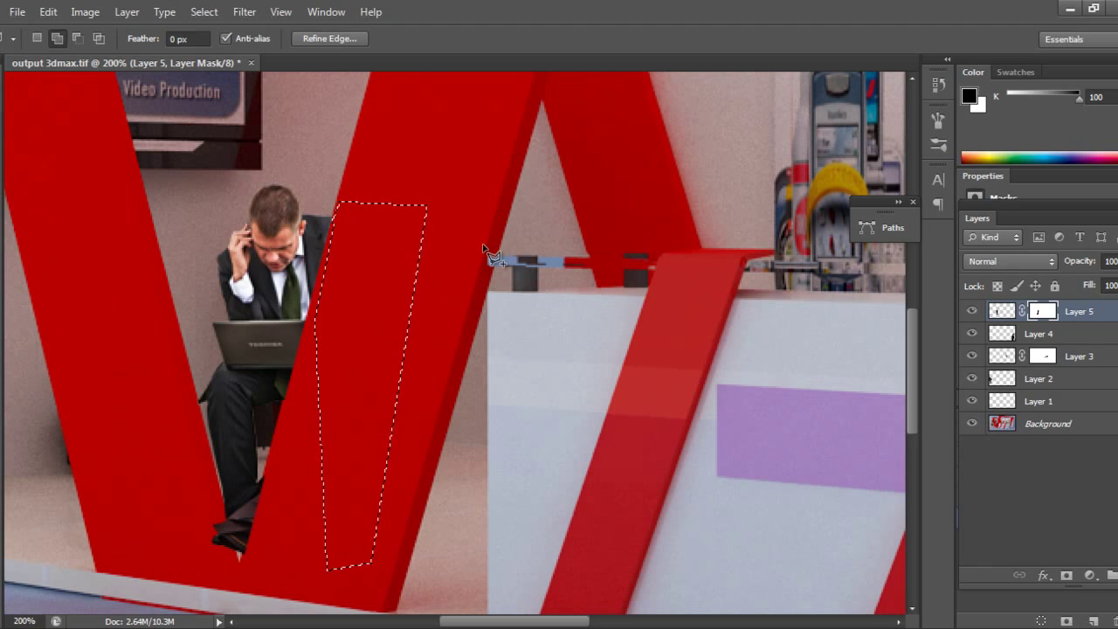
{"action": "key", "text": "ctrl+d"}
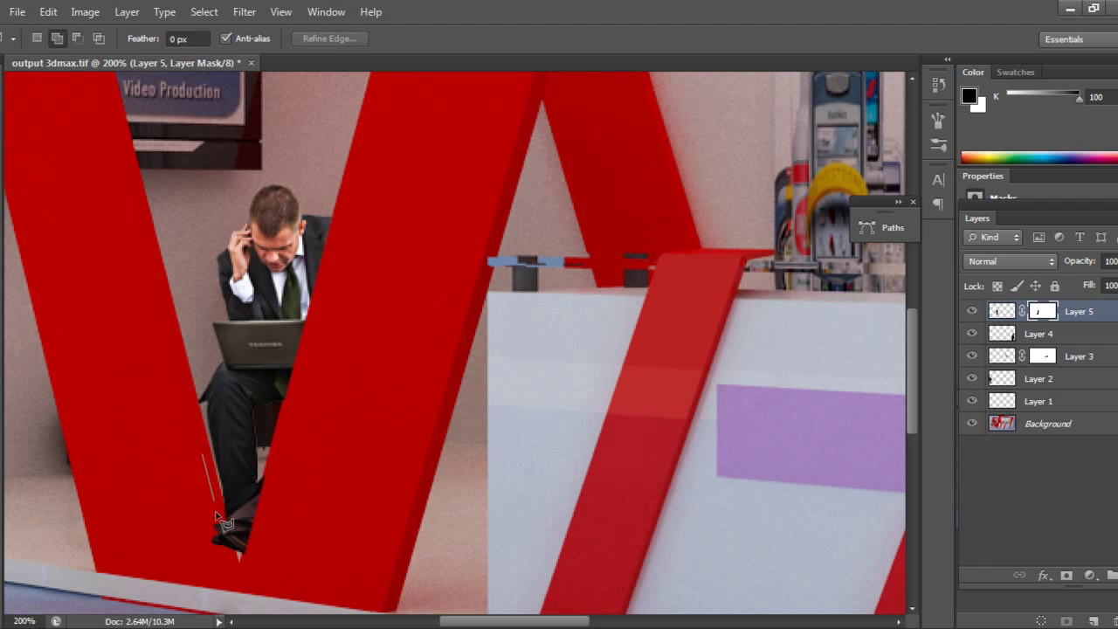
Step: Mask out the bag piece protruding left of the stripe, then fit the image on screen
{"action": "left_click", "coordinate": [237, 556]}
{"action": "left_click", "coordinate": [242, 580]}
{"action": "left_click", "coordinate": [187, 556]}
{"action": "left_click", "coordinate": [185, 502]}
{"action": "left_click", "coordinate": [206, 456]}
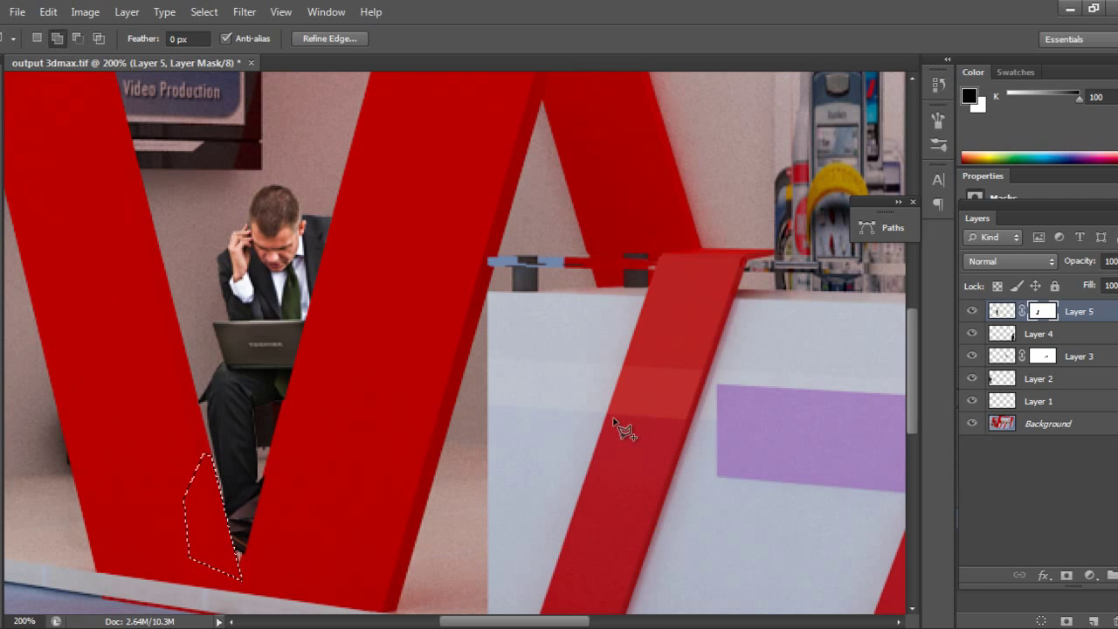
{"action": "key", "text": "ctrl+d"}
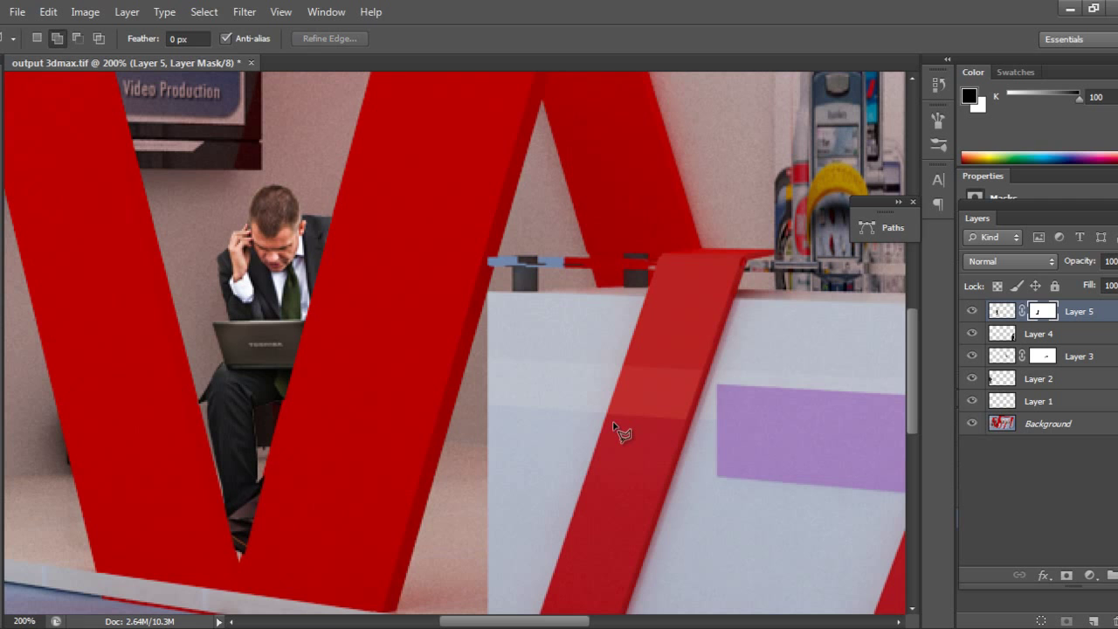
{"action": "key", "text": "ctrl+0"}
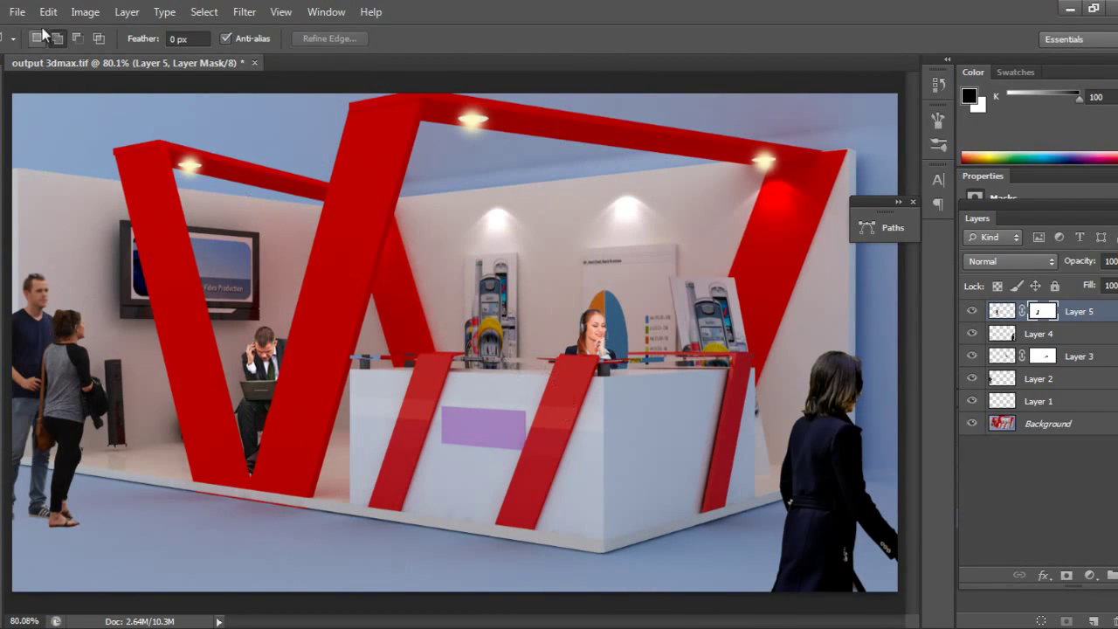
Step: Target Layer 5's pixels and apply Hue/Saturation with Hue -4, Saturation +30, Lightness -6
{"action": "left_click", "coordinate": [85, 11]}
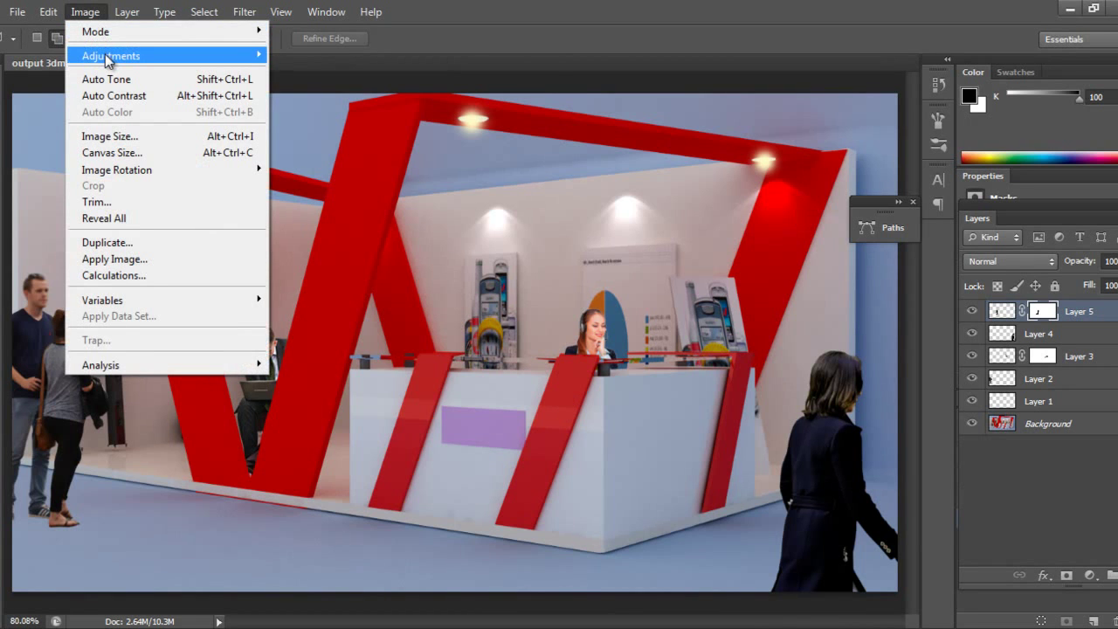
{"action": "mouse_move", "coordinate": [108, 57]}
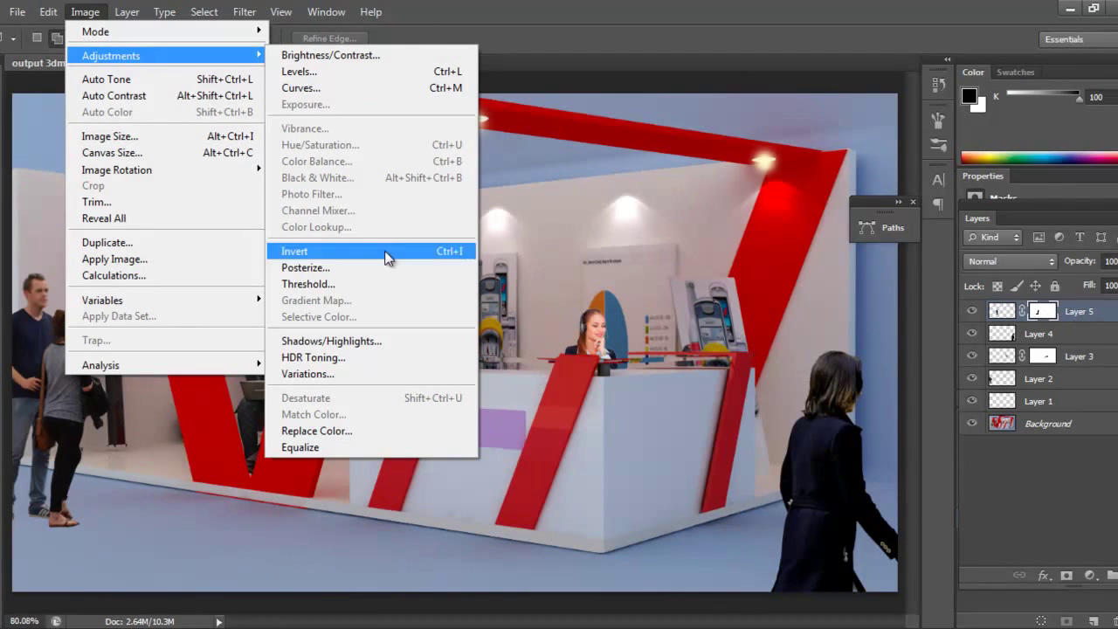
{"action": "left_click", "coordinate": [1002, 314]}
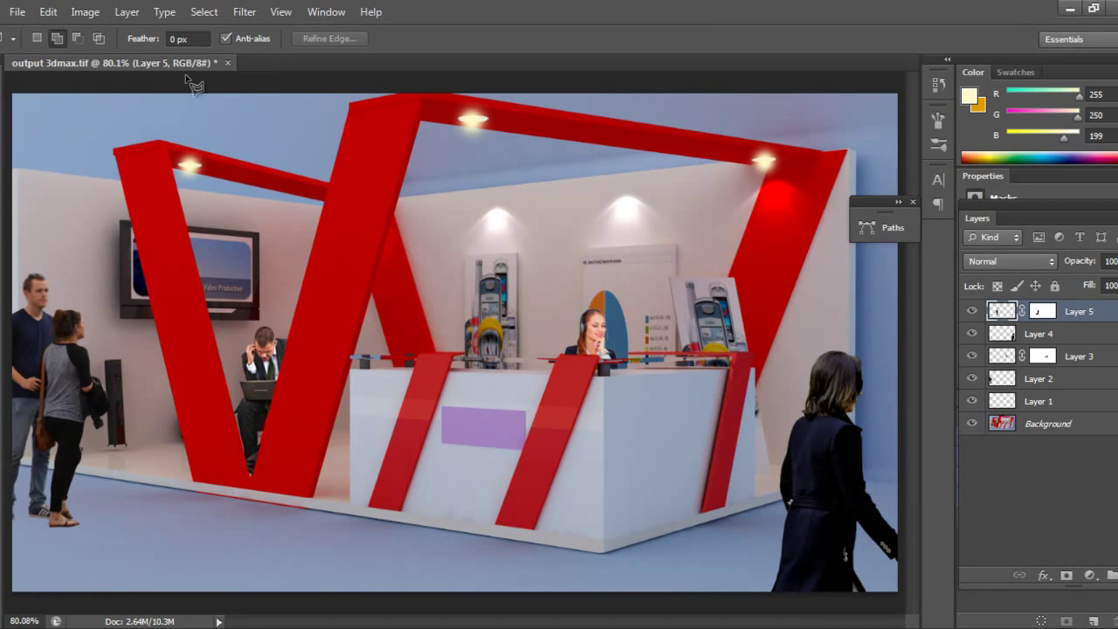
{"action": "left_click", "coordinate": [84, 11]}
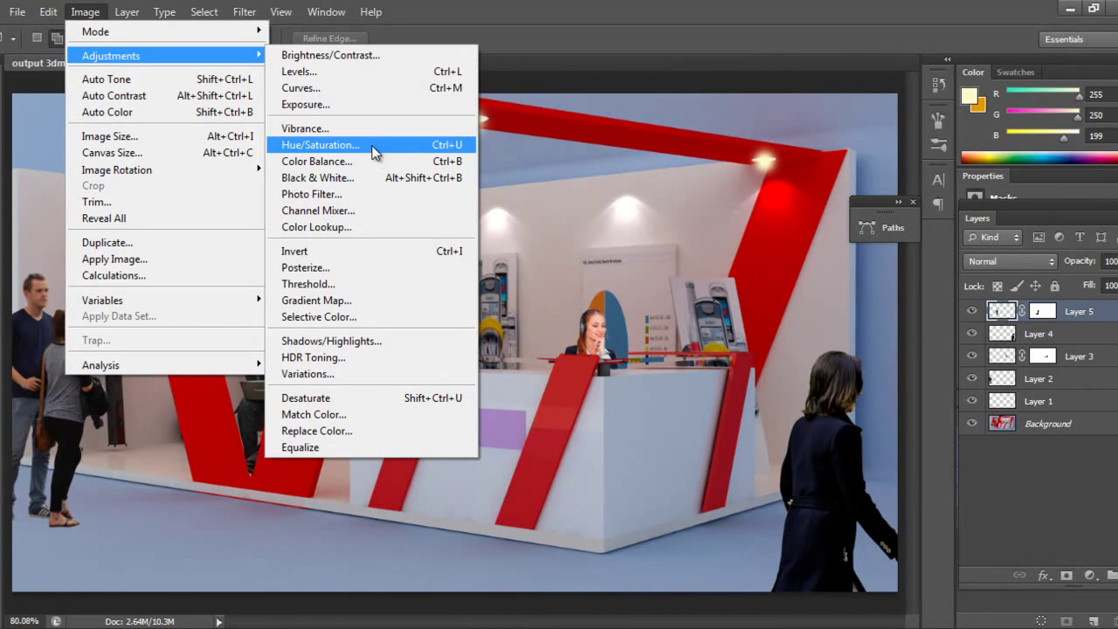
{"action": "left_click", "coordinate": [374, 145]}
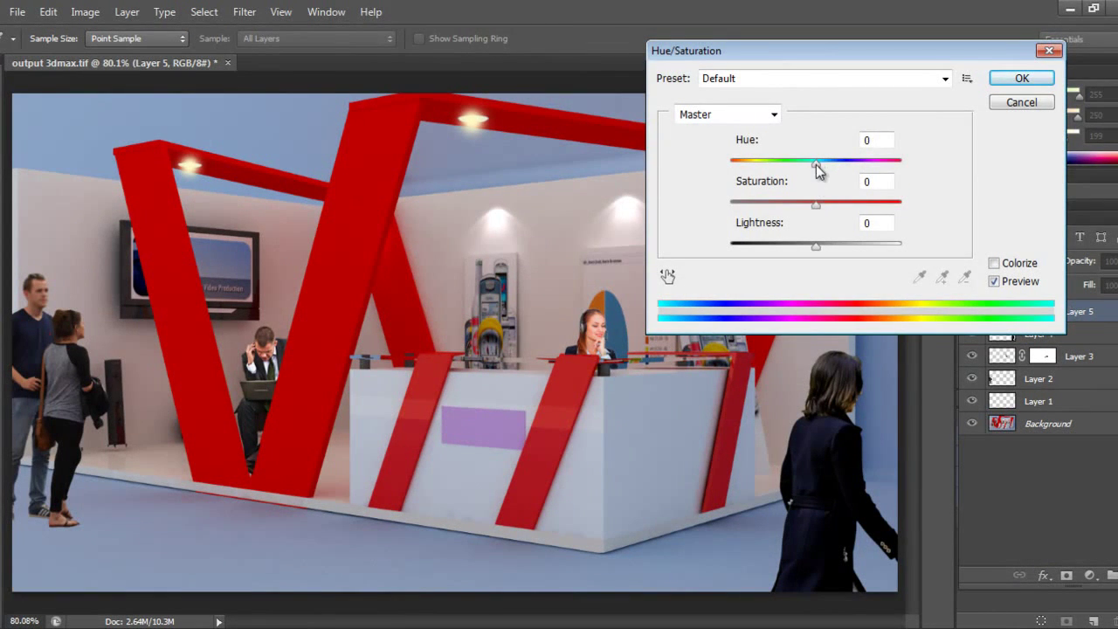
{"action": "left_click_drag", "start_coordinate": [819, 170], "coordinate": [840, 211]}
{"action": "key", "text": "shift+Tab"}
{"action": "key", "text": "Down"}
{"action": "key", "text": "Down"}
{"action": "key", "text": "Down"}
{"action": "key", "text": "Down"}
{"action": "key", "text": "Down"}
{"action": "key", "text": "Down"}
{"action": "key", "text": "Down"}
{"action": "key", "text": "Down"}
{"action": "key", "text": "Down"}
{"action": "key", "text": "Down"}
{"action": "key", "text": "Down"}
{"action": "key", "text": "Down"}
{"action": "key", "text": "Down"}
{"action": "key", "text": "Down"}
{"action": "key", "text": "Down"}
{"action": "key", "text": "Down"}
{"action": "key", "text": "Down"}
{"action": "key", "text": "Down"}
{"action": "key", "text": "Down"}
{"action": "key", "text": "Down"}
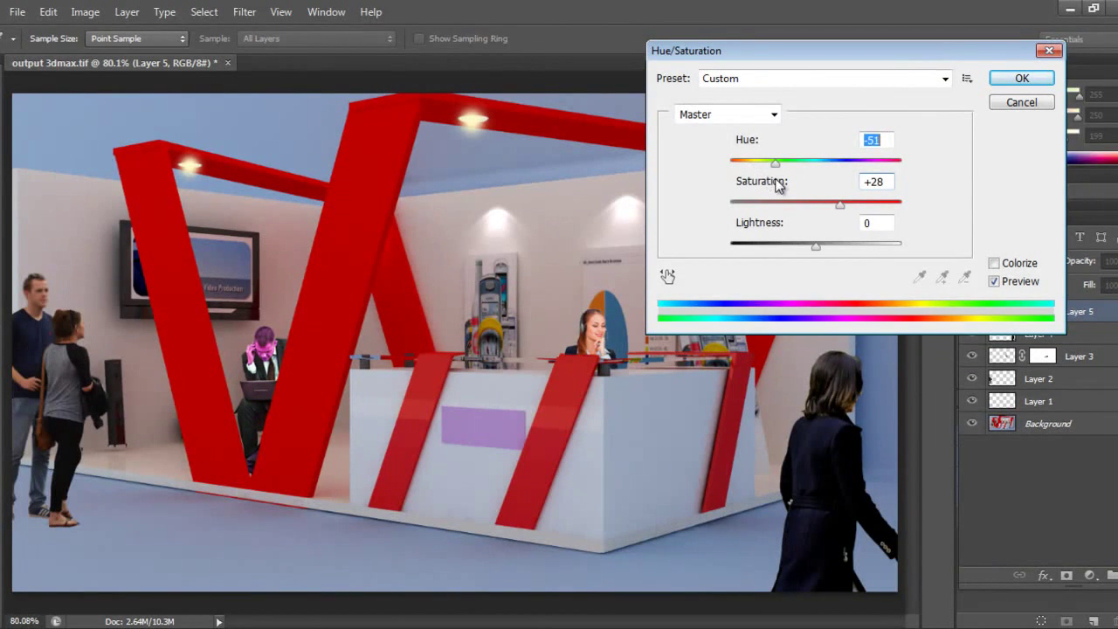
{"action": "key", "text": "Up"}
{"action": "key", "text": "Up"}
{"action": "key", "text": "Up"}
{"action": "key", "text": "Up"}
{"action": "key", "text": "Up"}
{"action": "key", "text": "Up"}
{"action": "key", "text": "Up"}
{"action": "key", "text": "Up"}
{"action": "key", "text": "Up"}
{"action": "key", "text": "Up"}
{"action": "key", "text": "Up"}
{"action": "key", "text": "Up"}
{"action": "key", "text": "Up"}
{"action": "key", "text": "Up"}
{"action": "key", "text": "Up"}
{"action": "key", "text": "Up"}
{"action": "key", "text": "Up"}
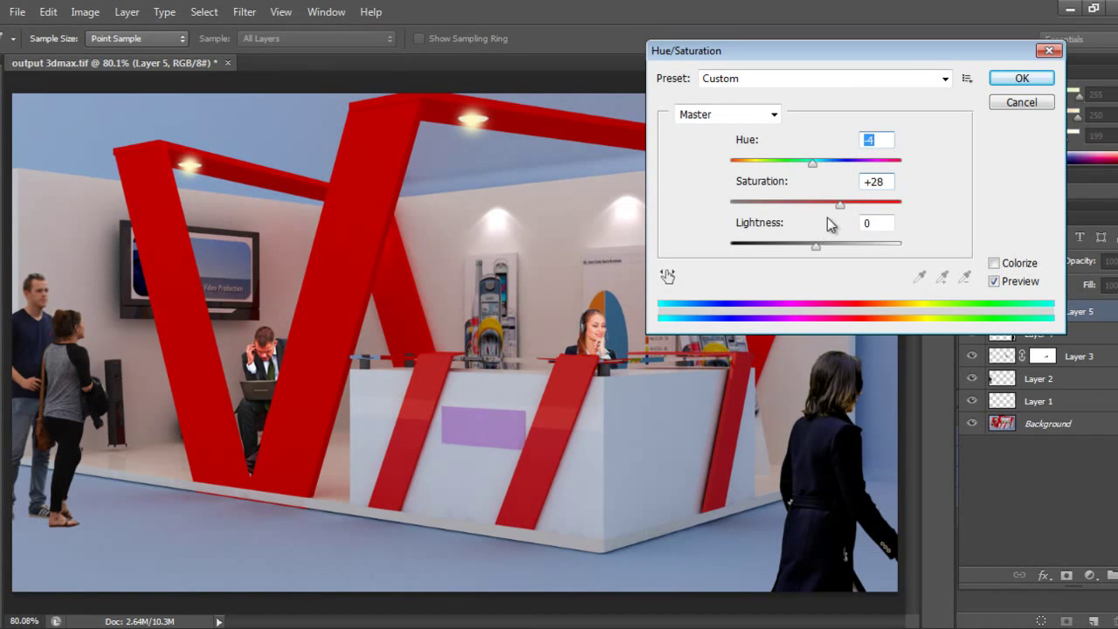
{"action": "left_click", "coordinate": [842, 206]}
{"action": "left_click_drag", "start_coordinate": [815, 247], "coordinate": [811, 247]}
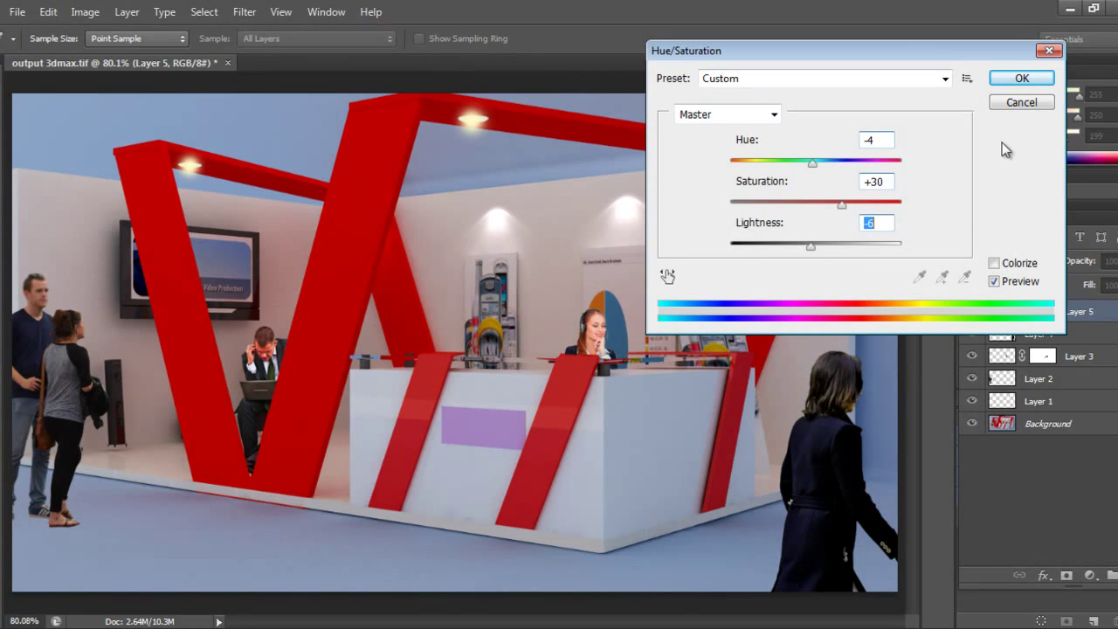
{"action": "left_click", "coordinate": [1022, 78]}
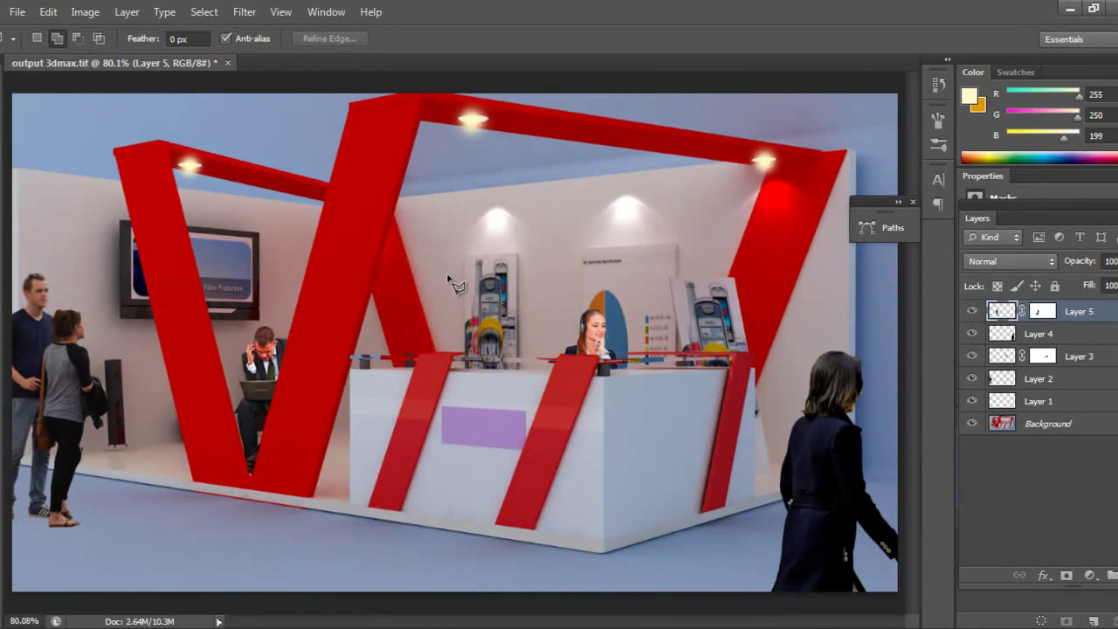
{"action": "key", "text": "ctrl+minus"}
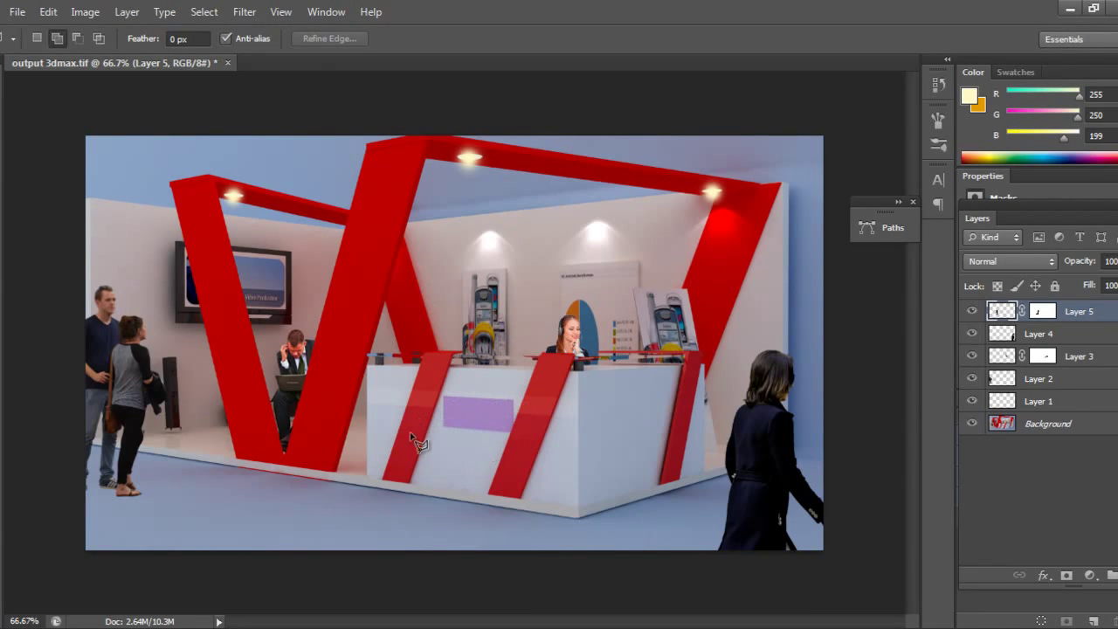
{"action": "left_click", "coordinate": [226, 216]}
{"action": "left_click", "coordinate": [348, 213]}
{"action": "left_click", "coordinate": [337, 259]}
{"action": "left_click", "coordinate": [231, 255]}
{"action": "left_click", "coordinate": [227, 218]}
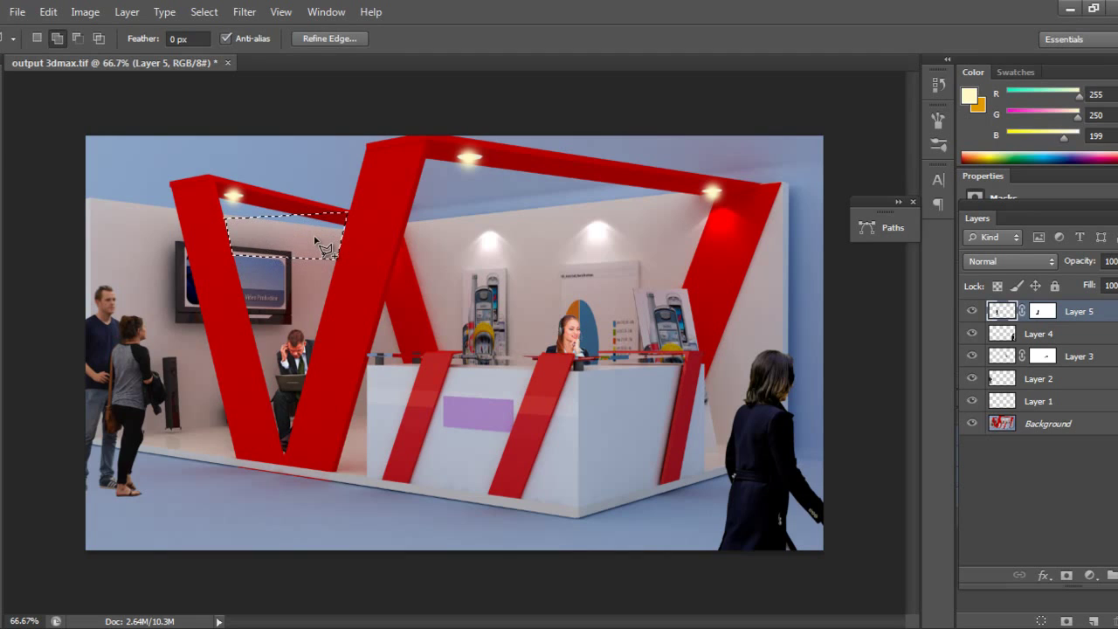
{"action": "key", "text": "ctrl+d"}
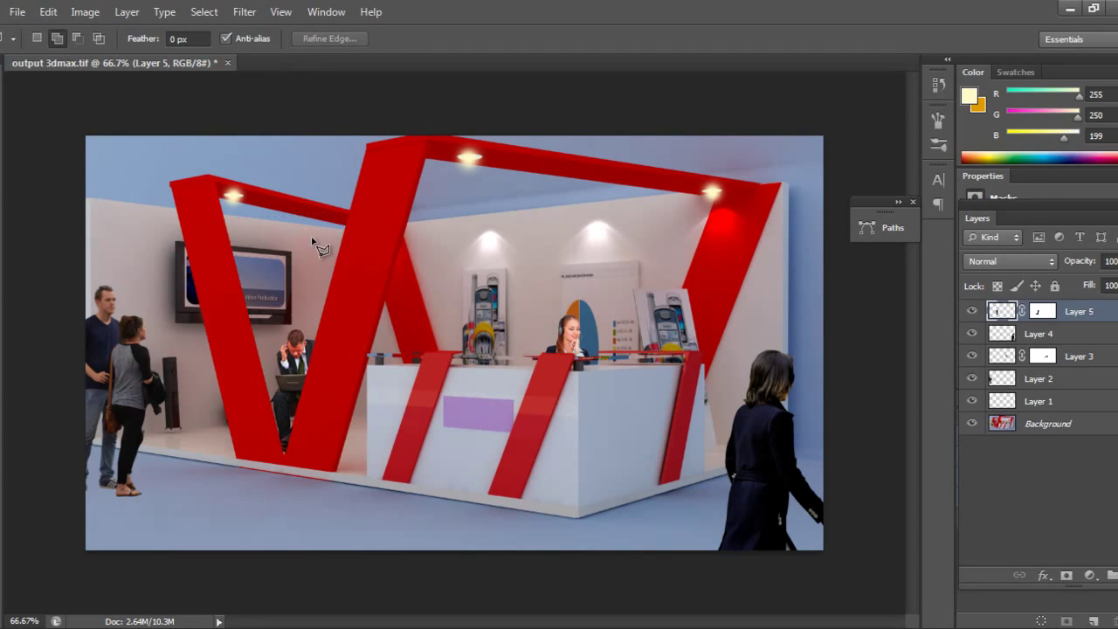